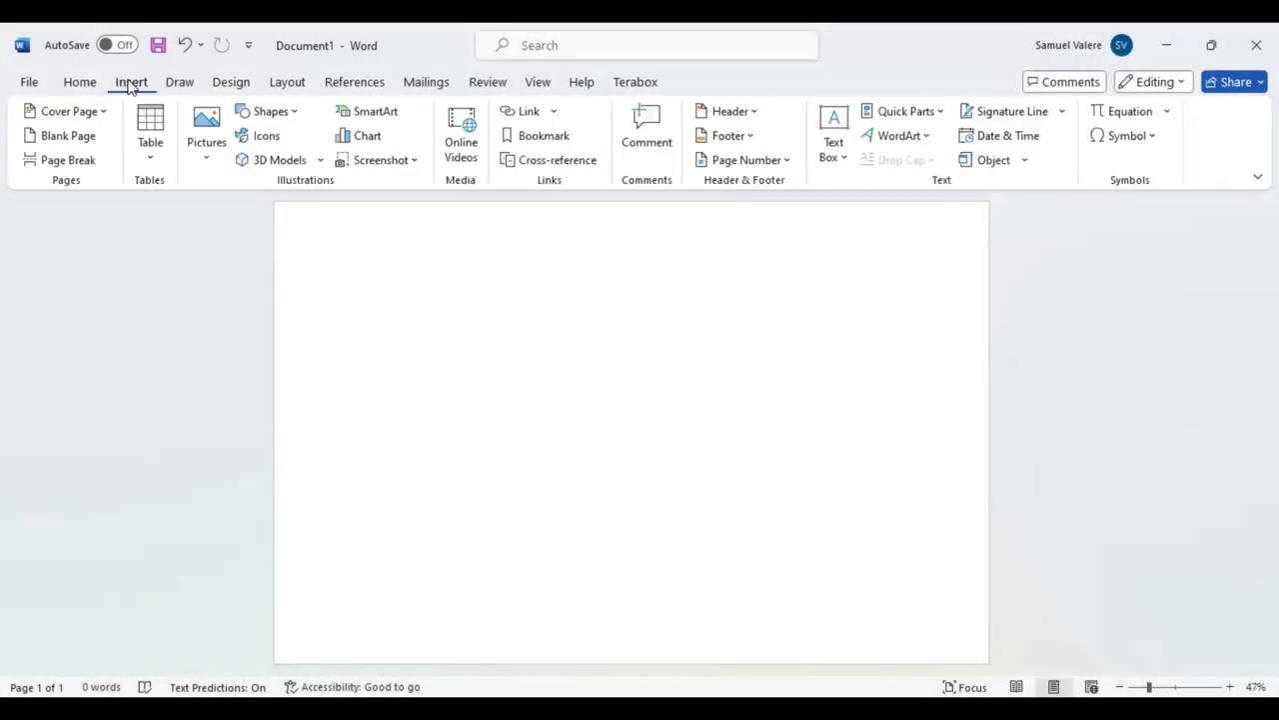
# Draw a rectangle spanning the whole page
pyautogui.click(270, 112)
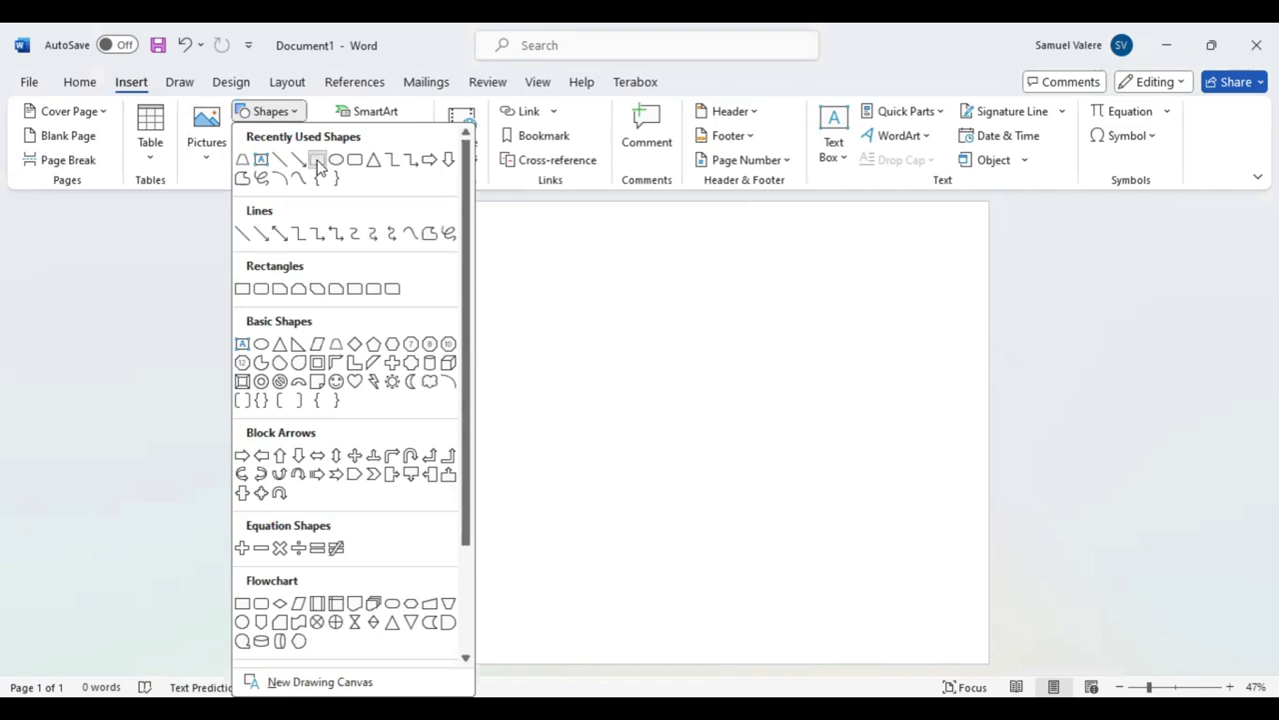
pyautogui.click(261, 289)
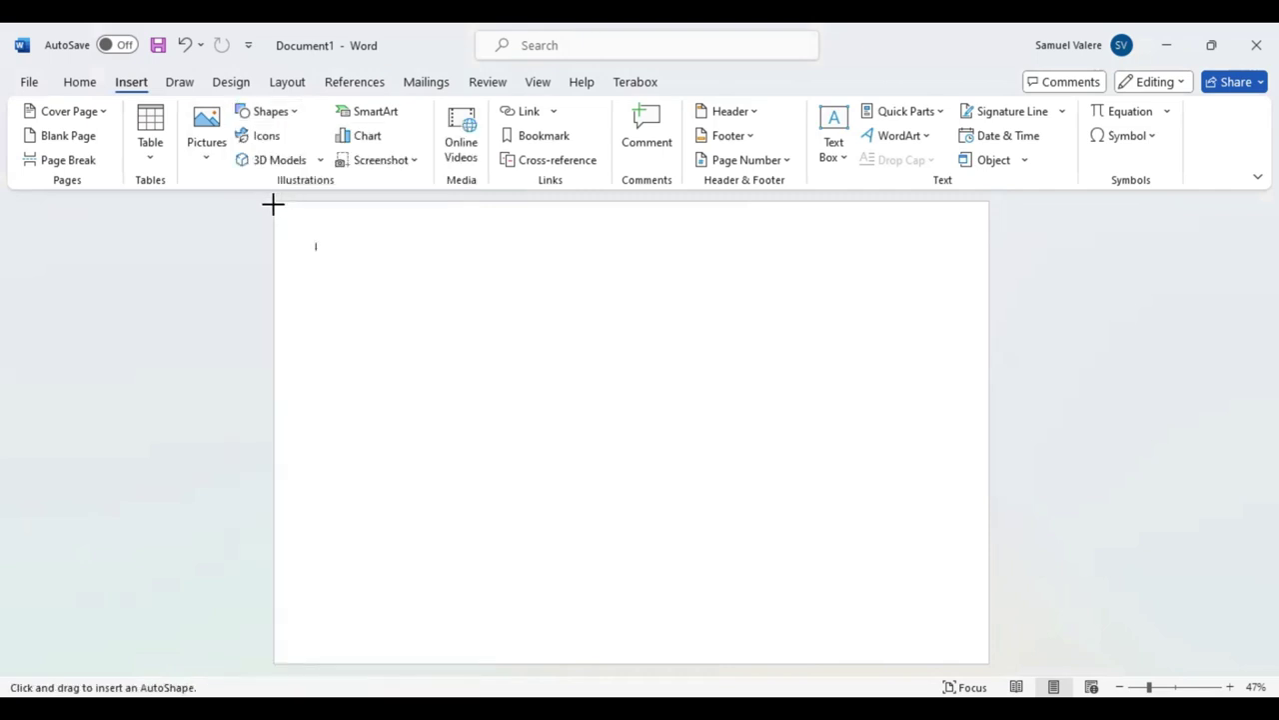
pyautogui.moveTo(274, 204)
pyautogui.mouseDown()
pyautogui.moveTo(784, 451)
pyautogui.moveTo(807, 560)
pyautogui.mouseUp()
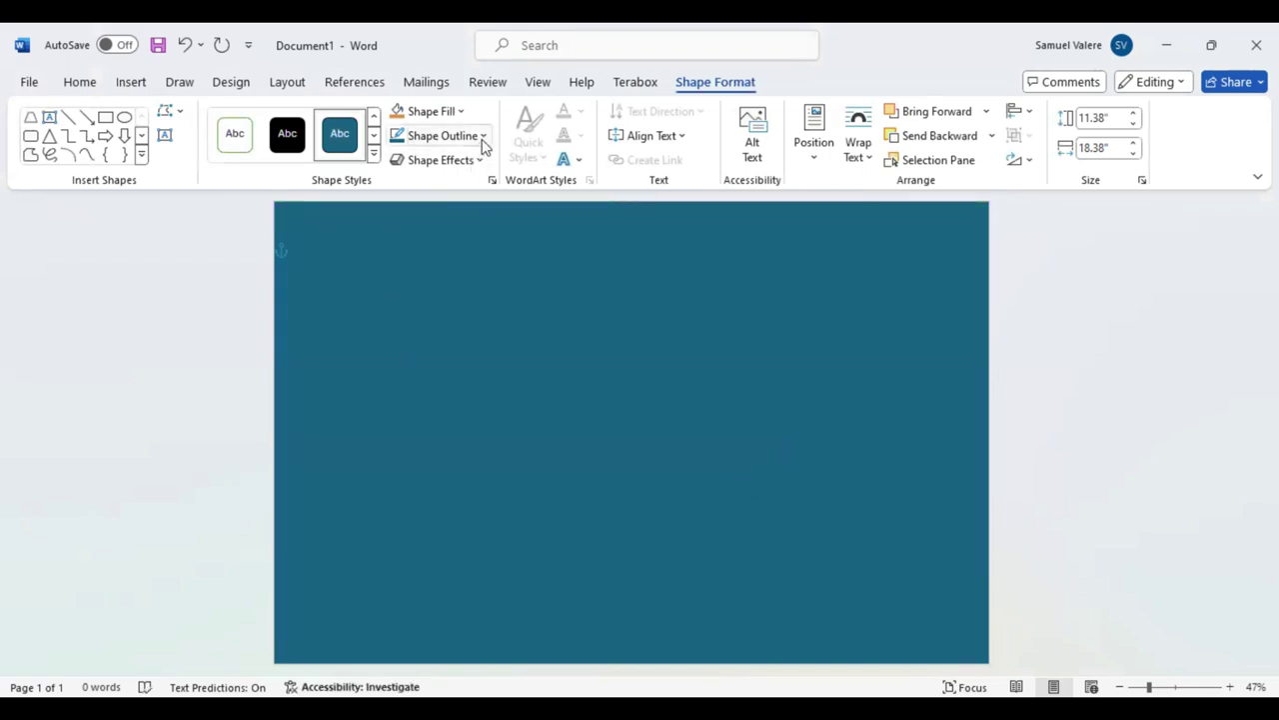
# Remove the rectangle's outline and fill it dark green
pyautogui.click(445, 134)
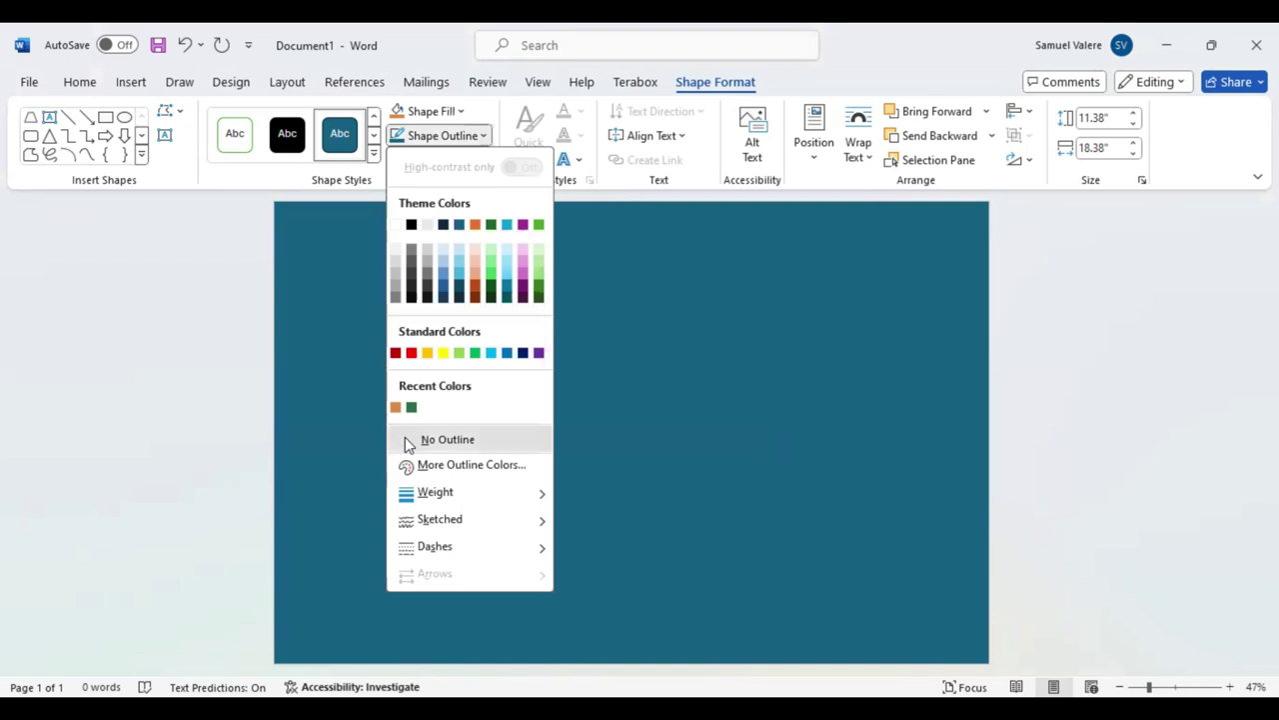
pyautogui.click(405, 437)
pyautogui.click(461, 112)
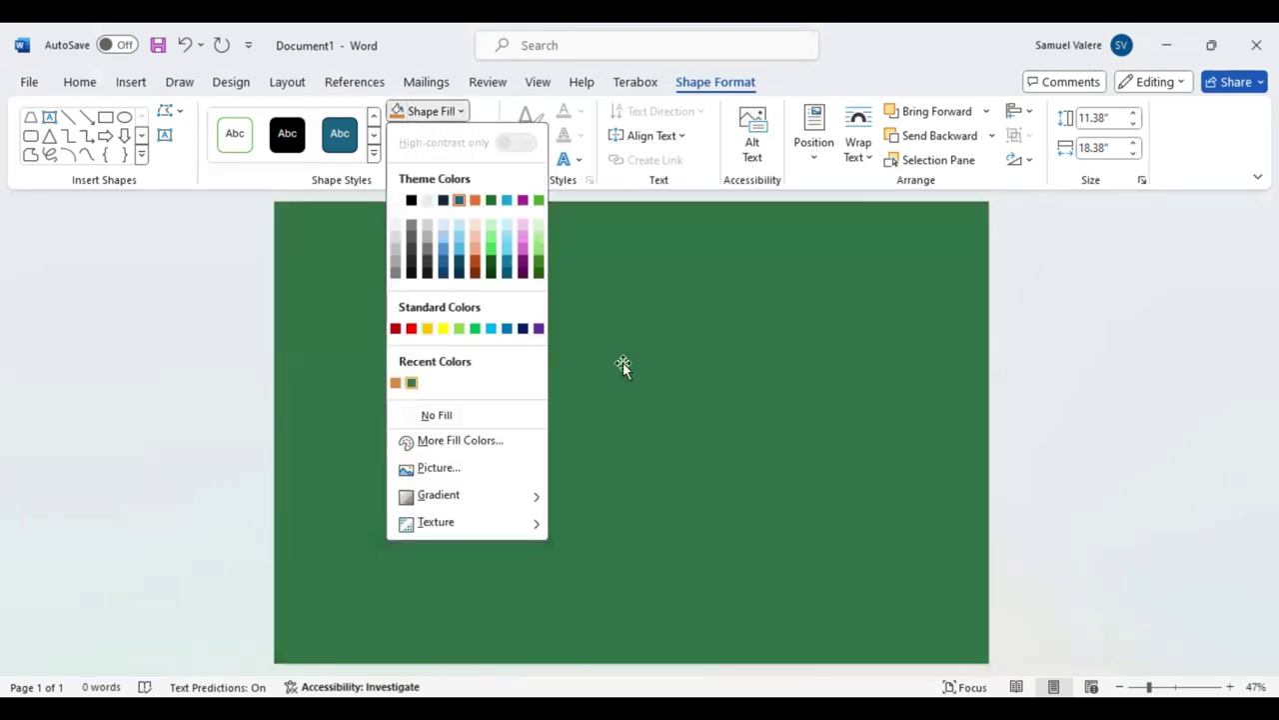
pyautogui.click(623, 365)
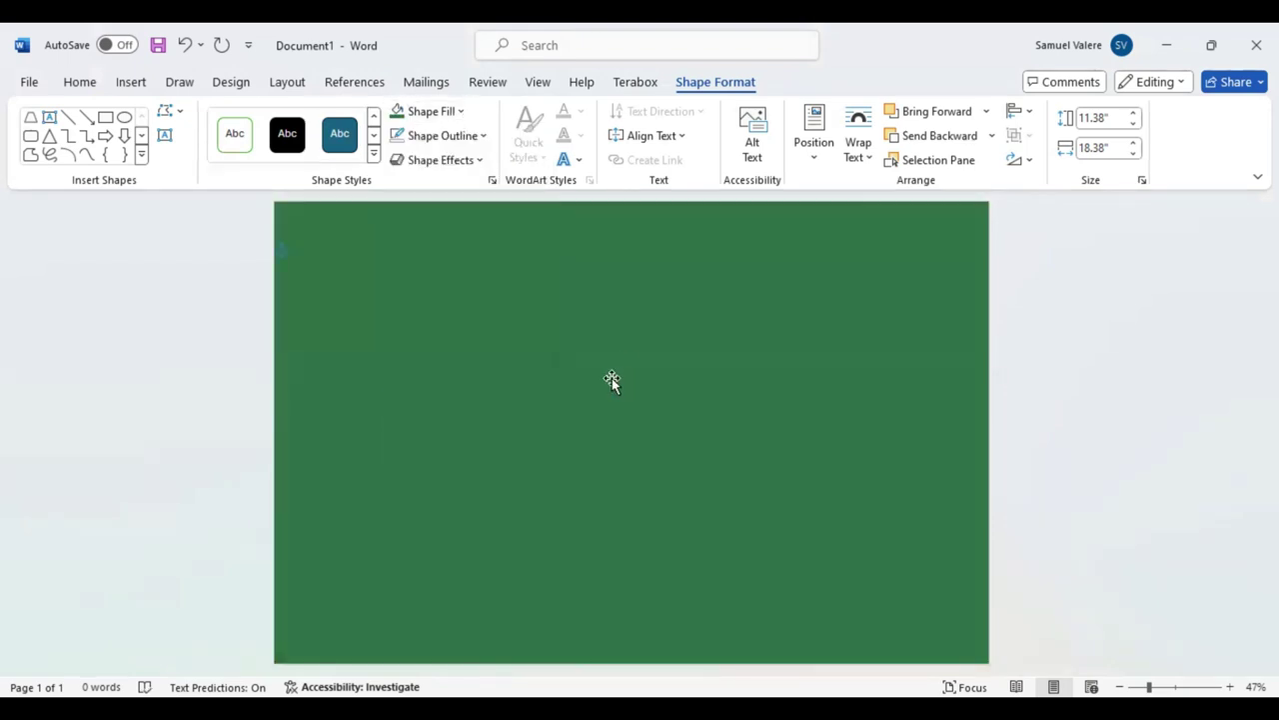
# Draw a trapezoid, rotate it onto its side and adjust the slant of its angled ends
pyautogui.click(141, 154)
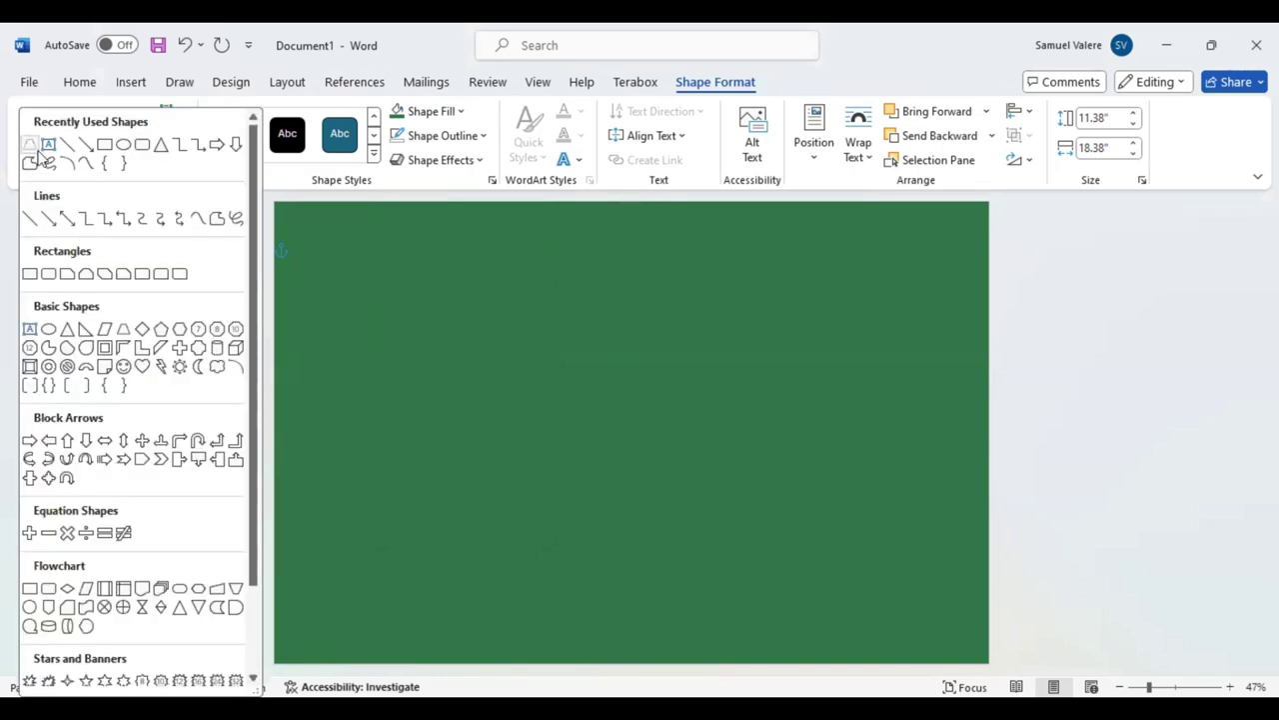
pyautogui.click(30, 145)
pyautogui.moveTo(309, 292)
pyautogui.mouseDown()
pyautogui.moveTo(626, 386)
pyautogui.moveTo(571, 390)
pyautogui.mouseUp()
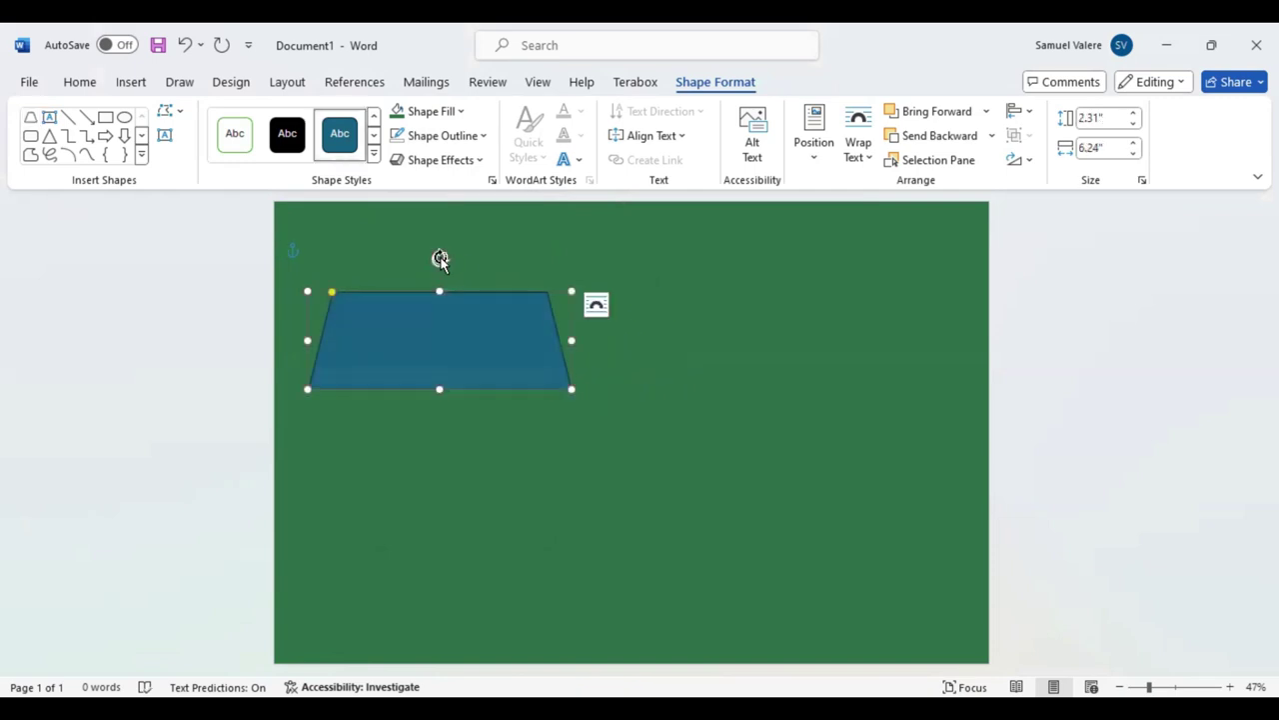
pyautogui.moveTo(440, 258)
pyautogui.mouseDown()
pyautogui.moveTo(503, 345)
pyautogui.moveTo(360, 392)
pyautogui.mouseUp()
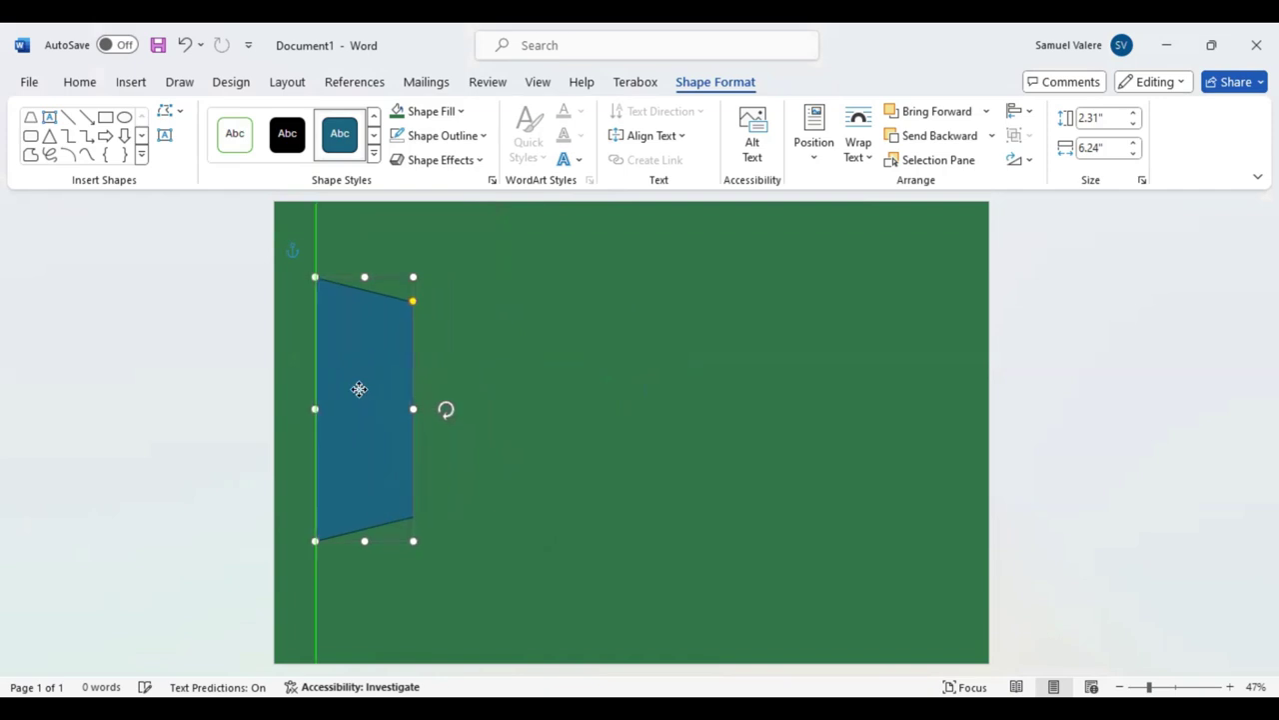
pyautogui.moveTo(418, 298); pyautogui.dragTo(414, 359)
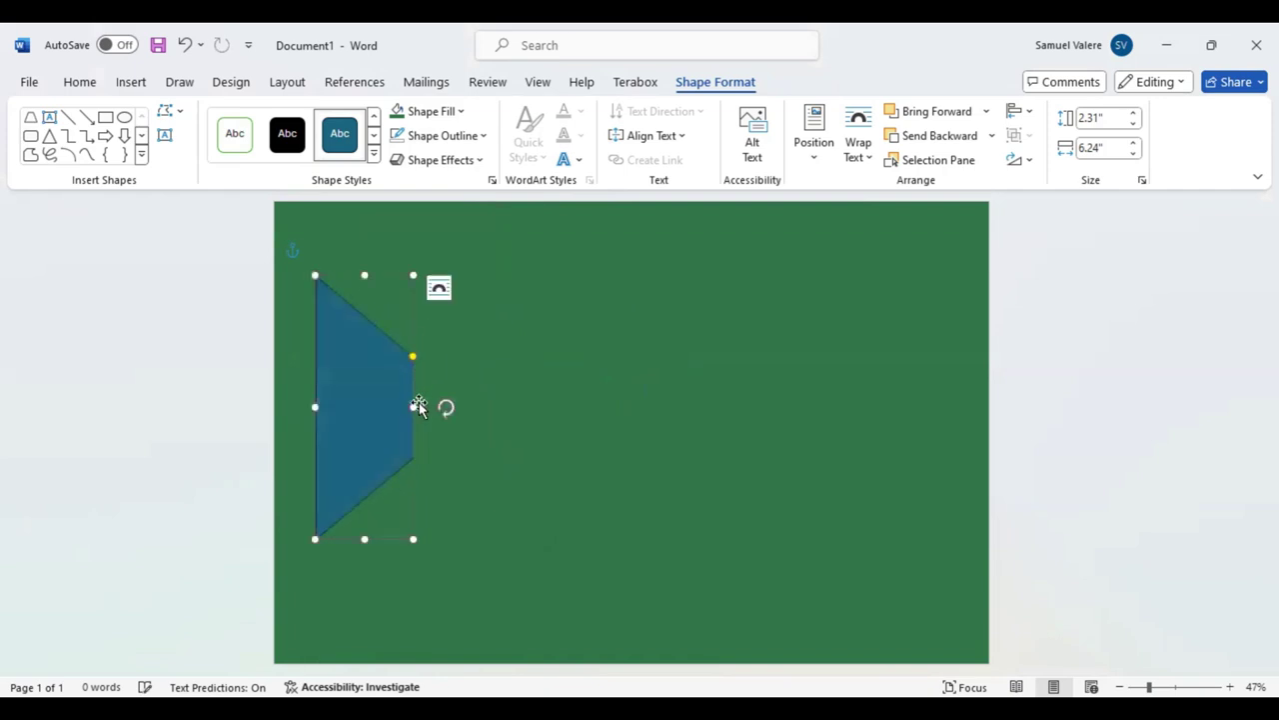
pyautogui.moveTo(415, 405); pyautogui.dragTo(392, 401)
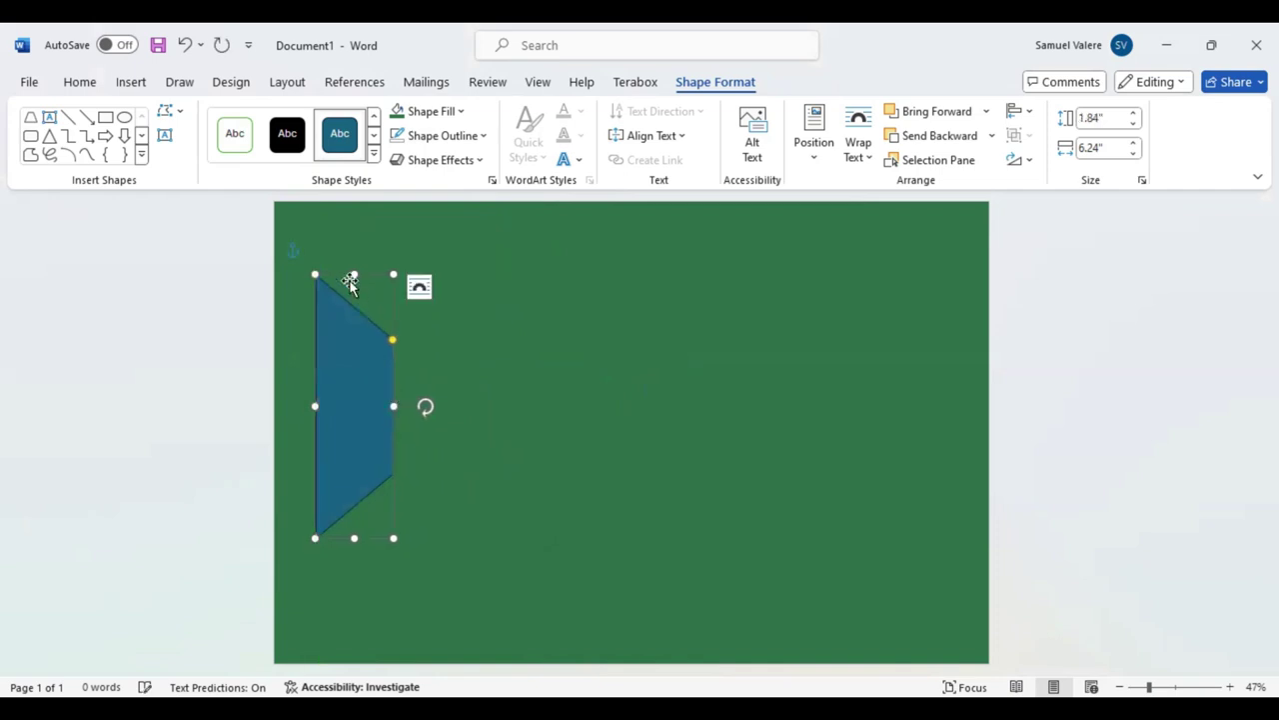
# Resize the sideways trapezoid to 2.04" by 6.51" and set it flush against the left edge
pyautogui.moveTo(354, 274); pyautogui.dragTo(349, 287)
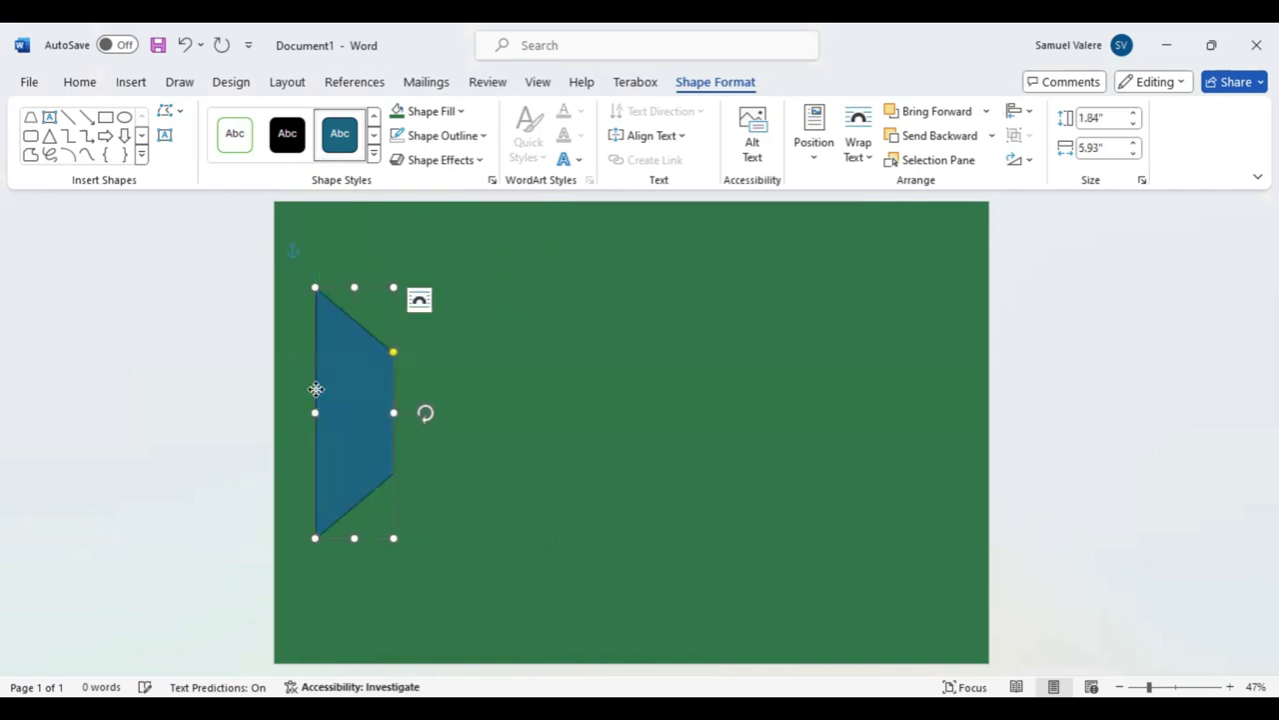
pyautogui.moveTo(314, 386); pyautogui.dragTo(305, 415)
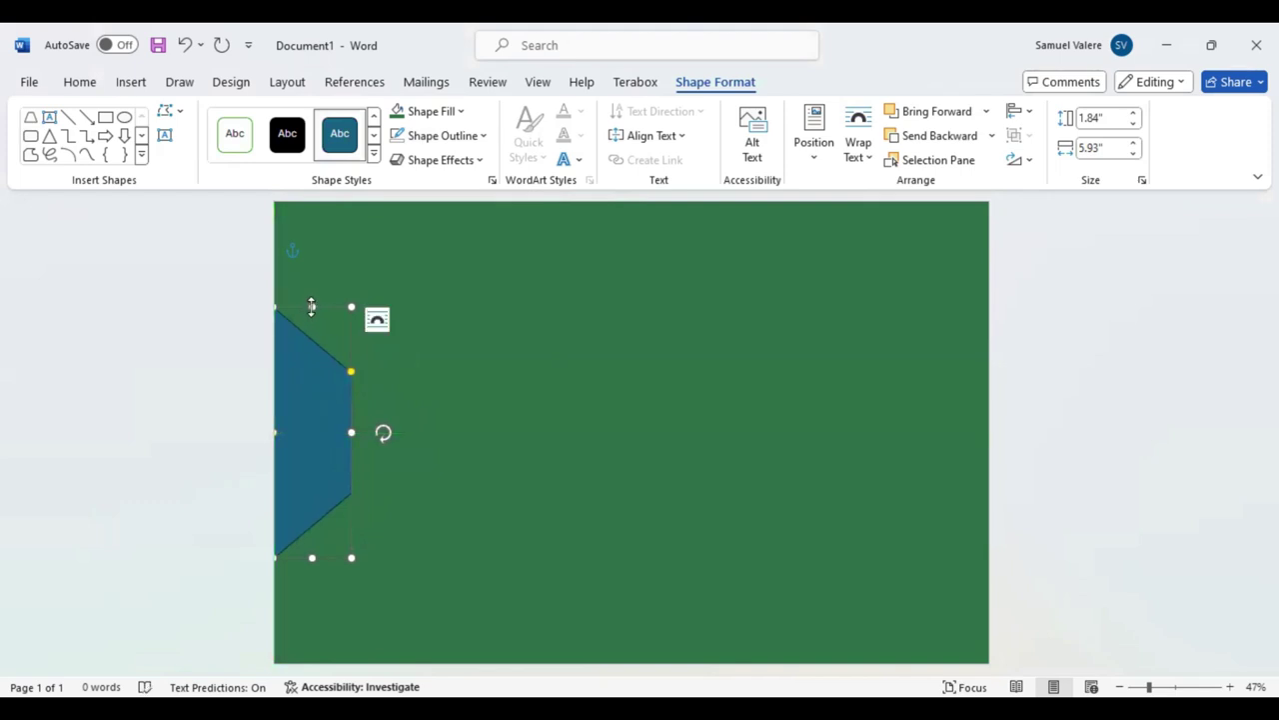
pyautogui.moveTo(312, 305); pyautogui.dragTo(310, 343)
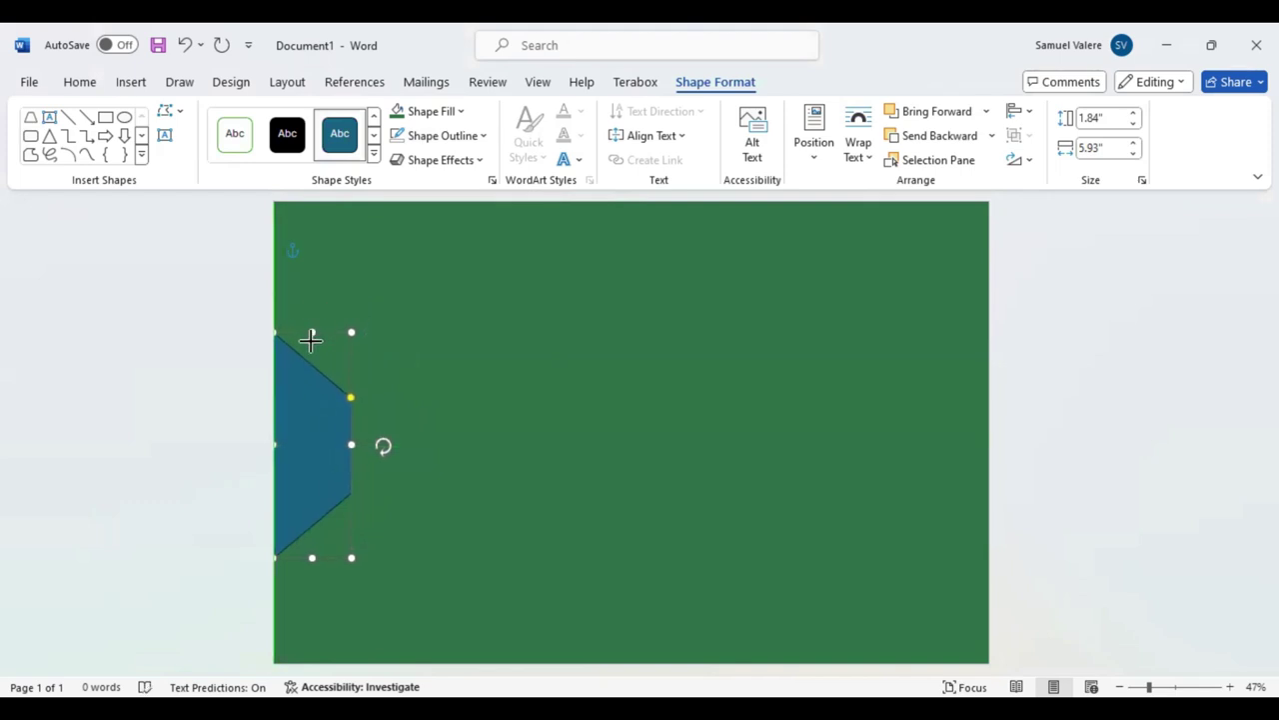
pyautogui.moveTo(306, 437); pyautogui.dragTo(305, 404)
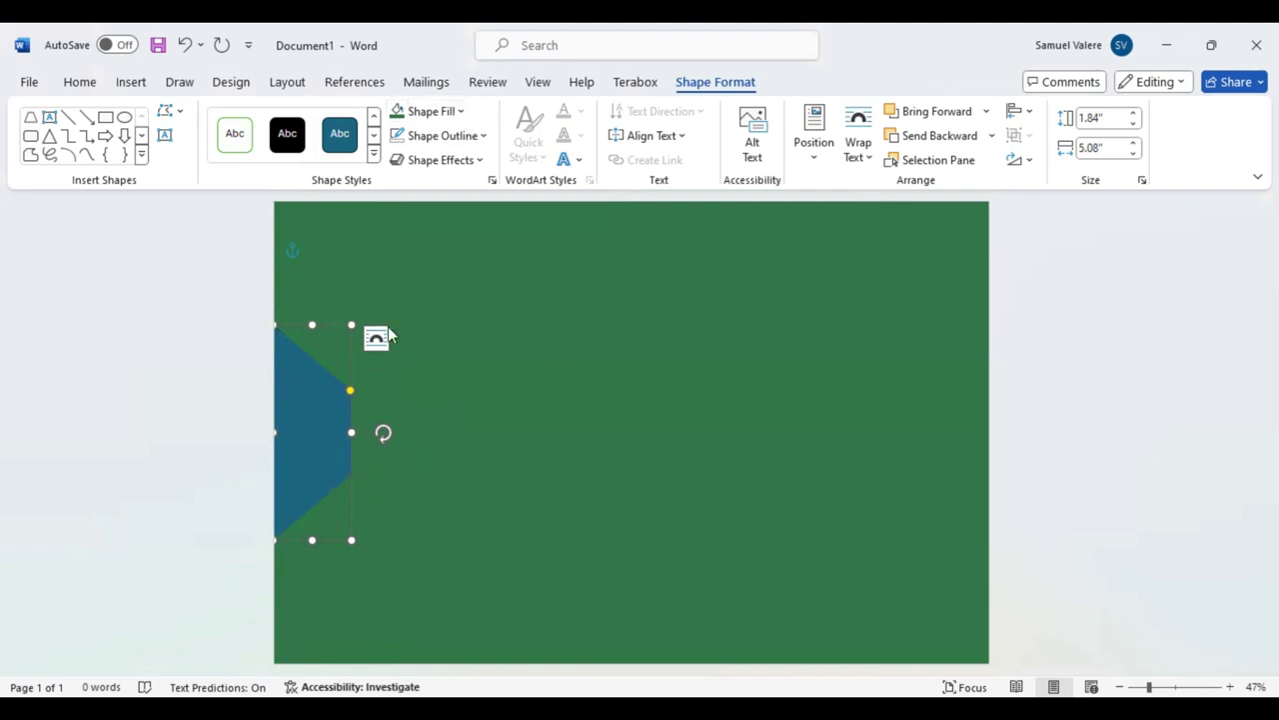
pyautogui.moveTo(313, 325); pyautogui.dragTo(313, 288)
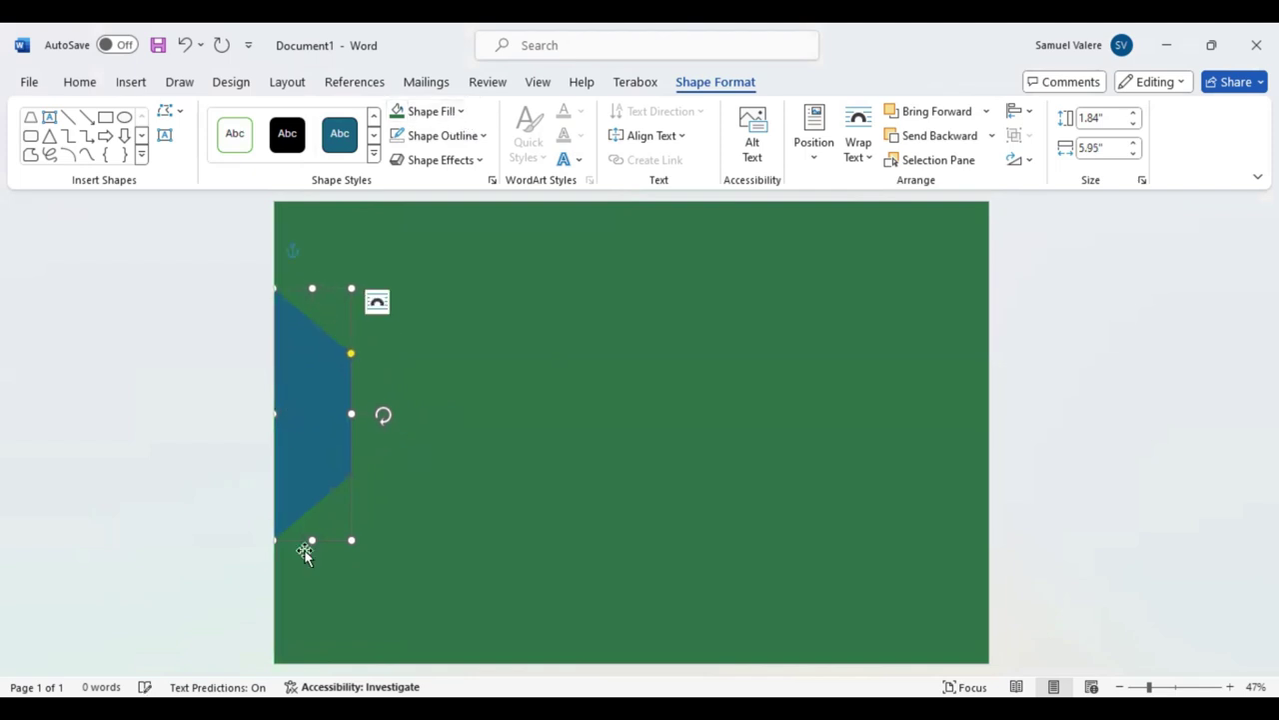
pyautogui.moveTo(311, 551); pyautogui.dragTo(312, 563)
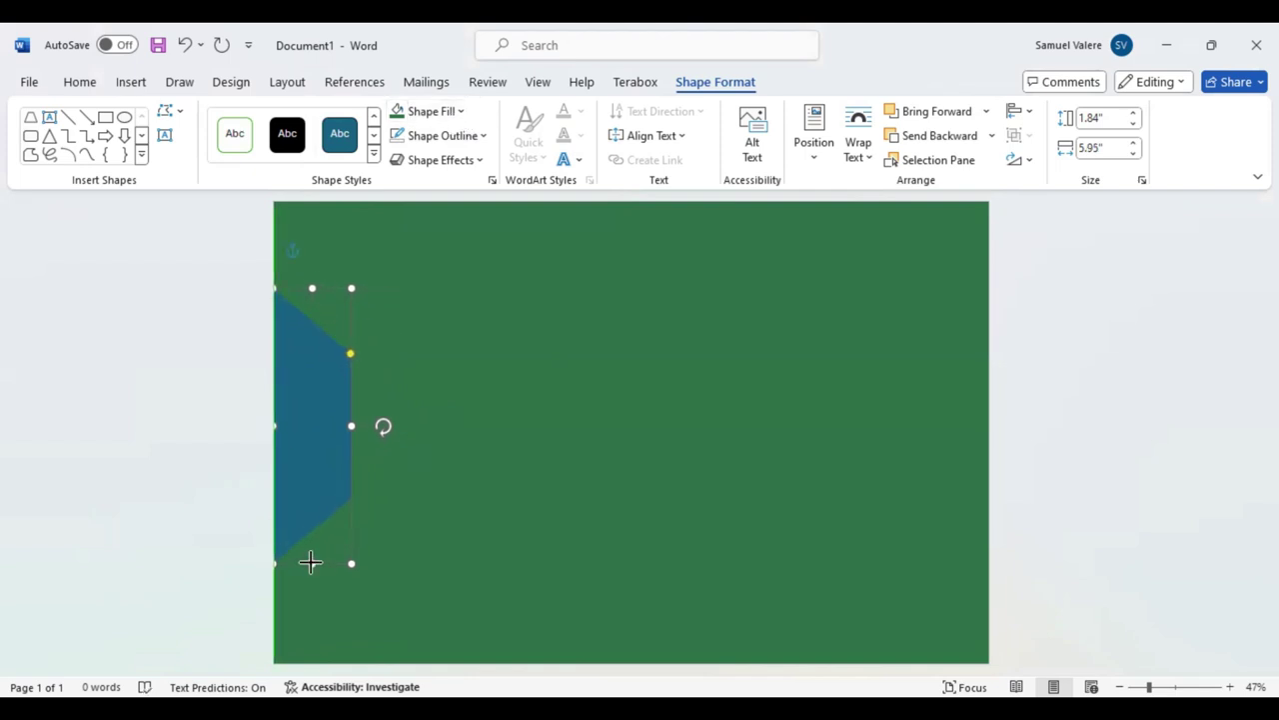
pyautogui.moveTo(352, 427); pyautogui.dragTo(325, 444)
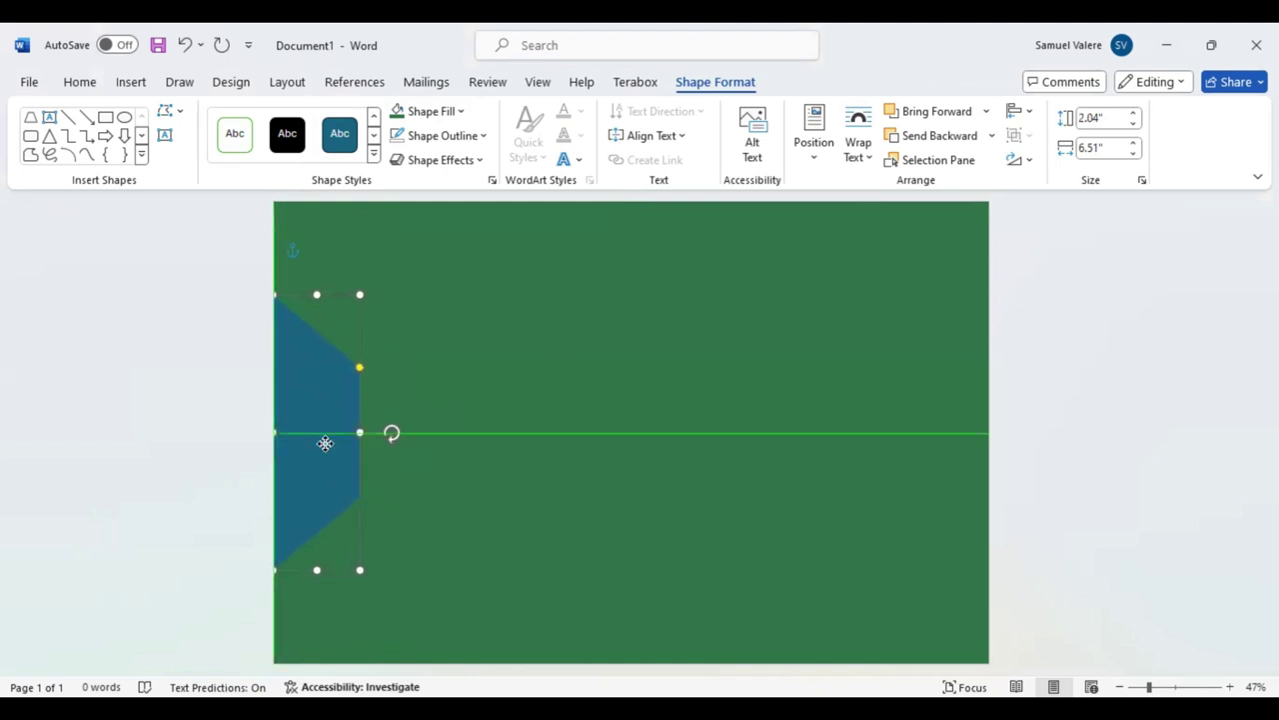
# Fill the trapezoid orange and place a smaller duplicate on top of it
pyautogui.click(462, 112)
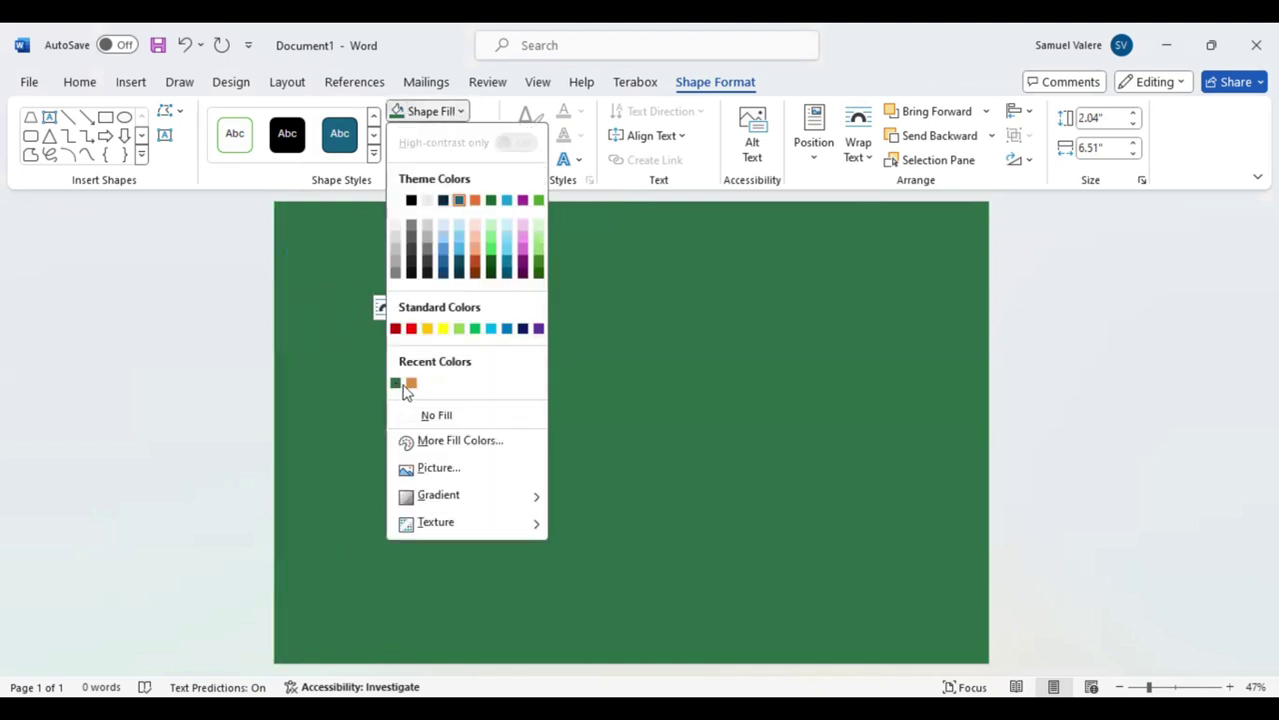
pyautogui.click(412, 384)
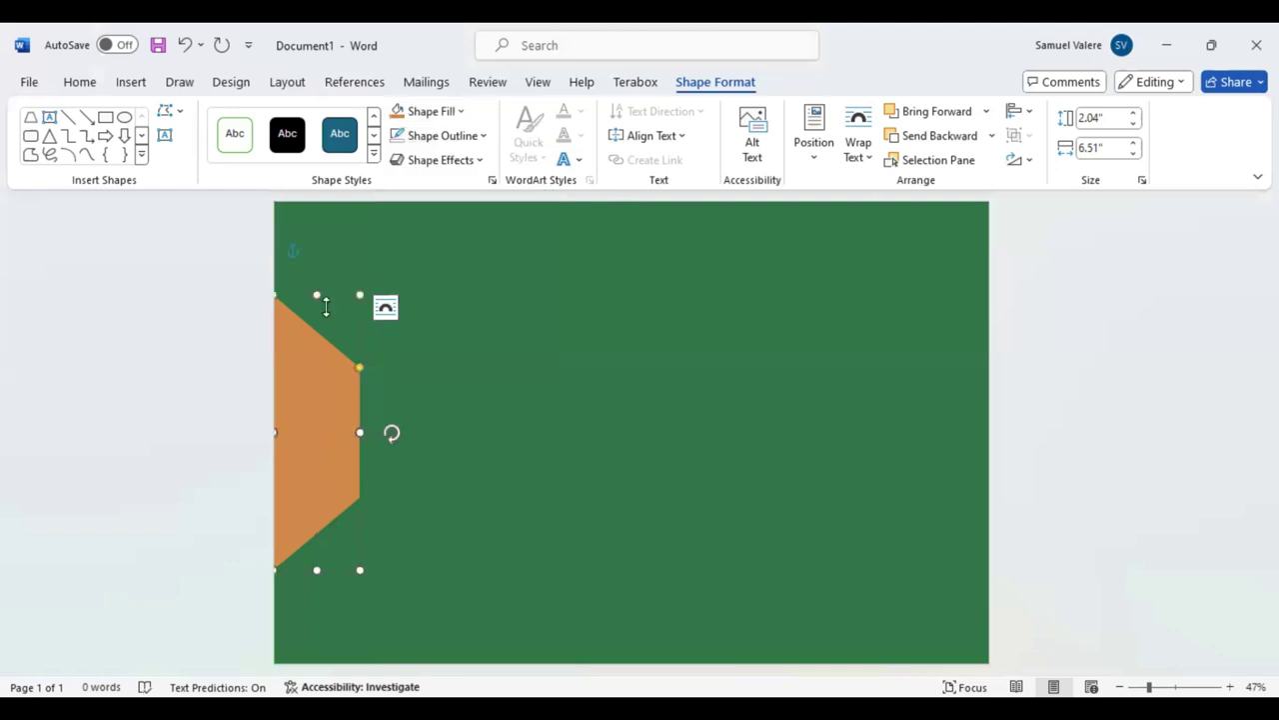
pyautogui.press('Right')
pyautogui.press('Down')
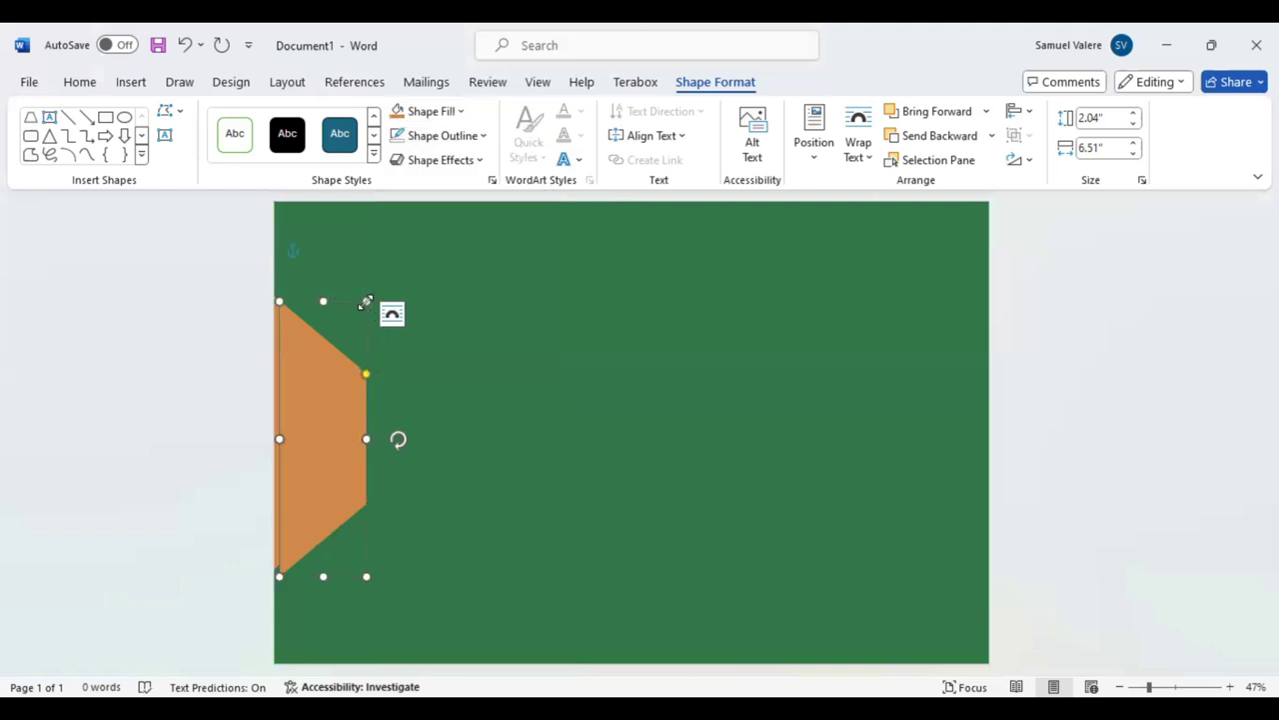
pyautogui.moveTo(365, 301); pyautogui.dragTo(343, 354)
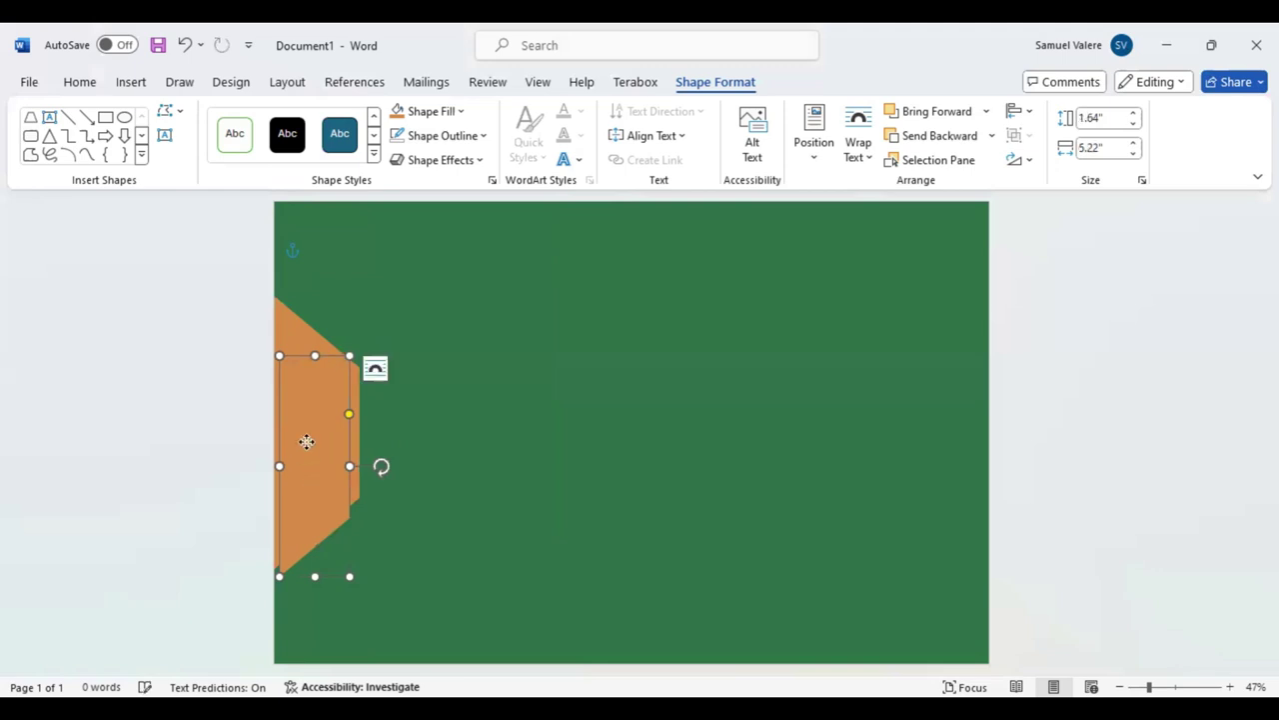
pyautogui.moveTo(305, 437); pyautogui.dragTo(291, 427)
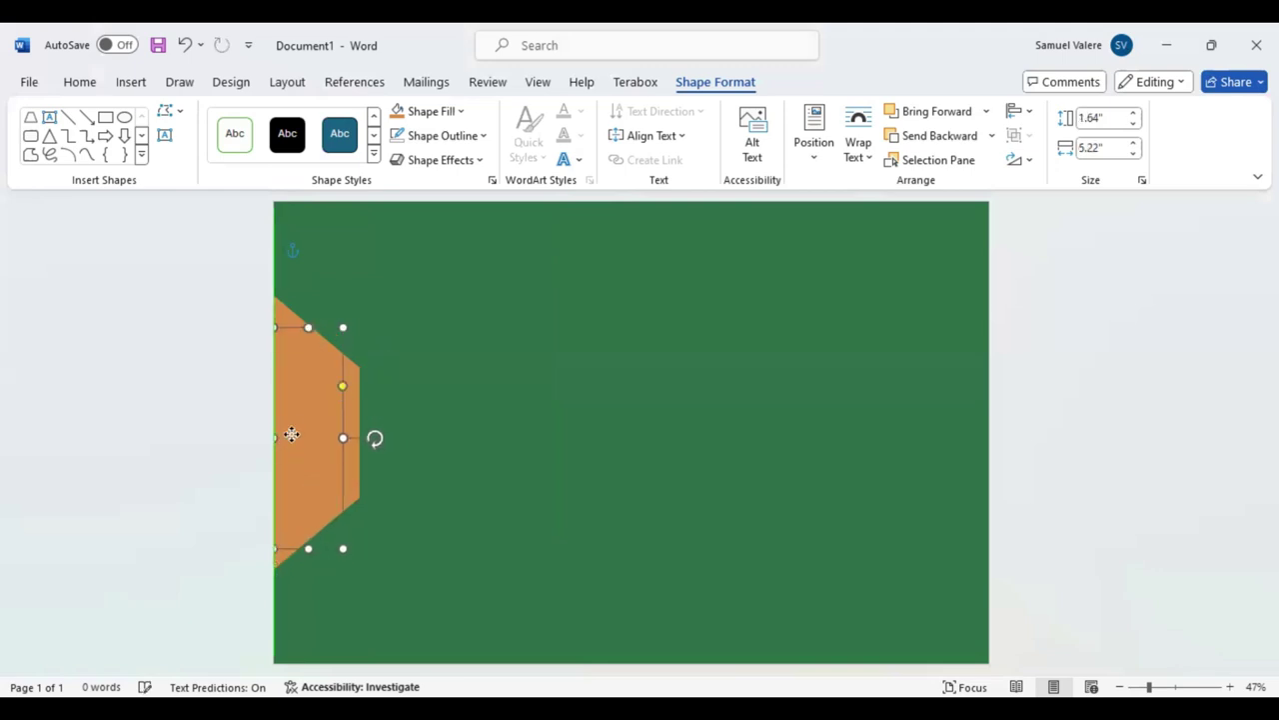
# Fill the inner copy green and fine-tune it to leave an even orange band
pyautogui.click(462, 112)
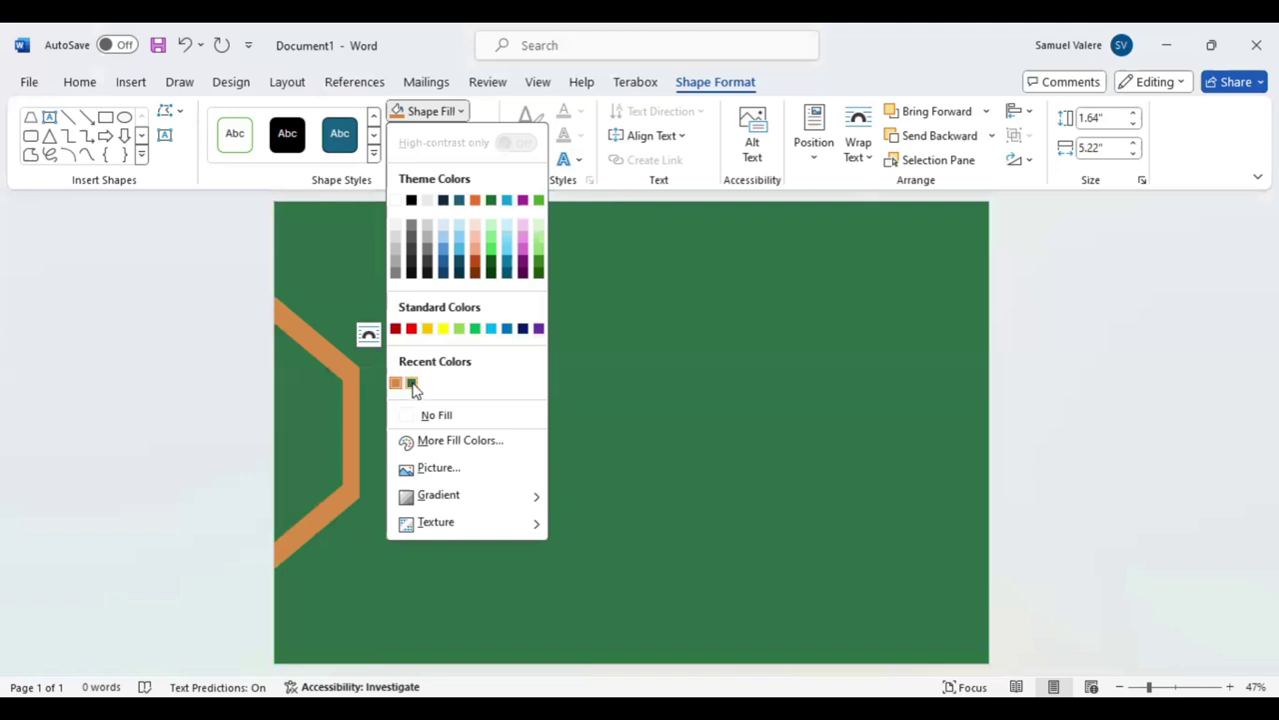
pyautogui.click(347, 428)
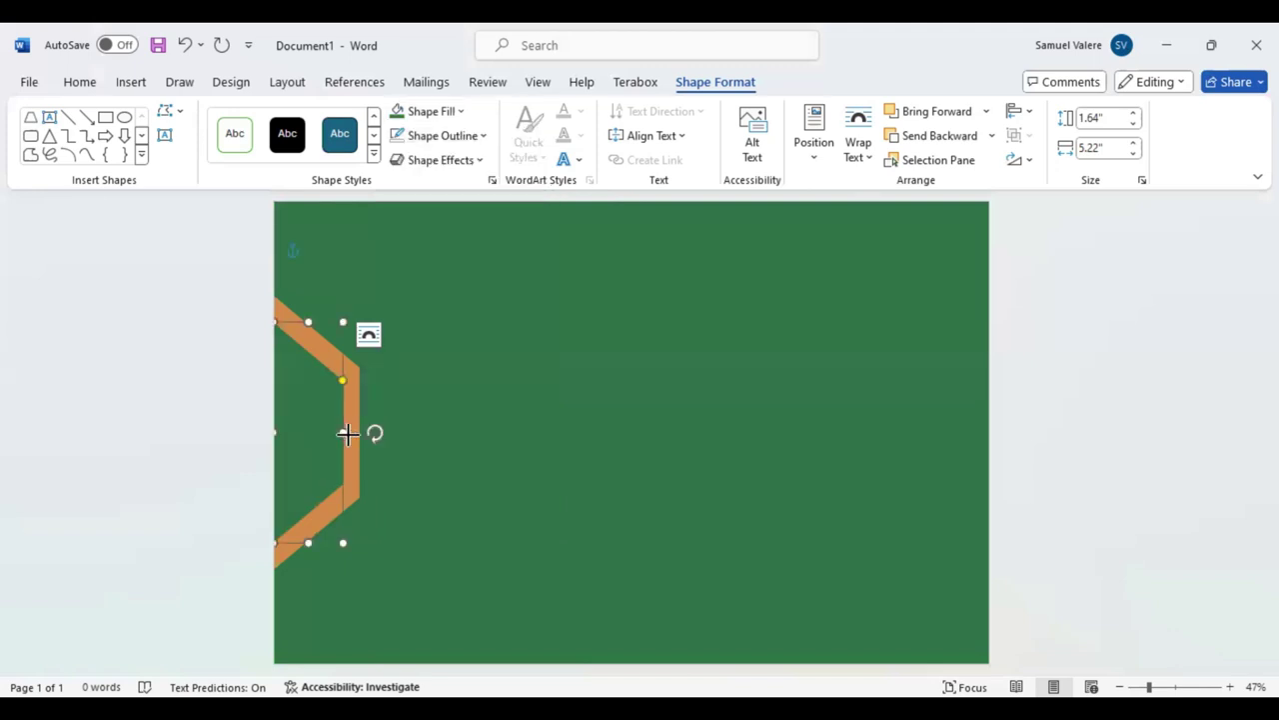
pyautogui.moveTo(347, 433); pyautogui.dragTo(353, 432)
pyautogui.moveTo(310, 540); pyautogui.dragTo(310, 551)
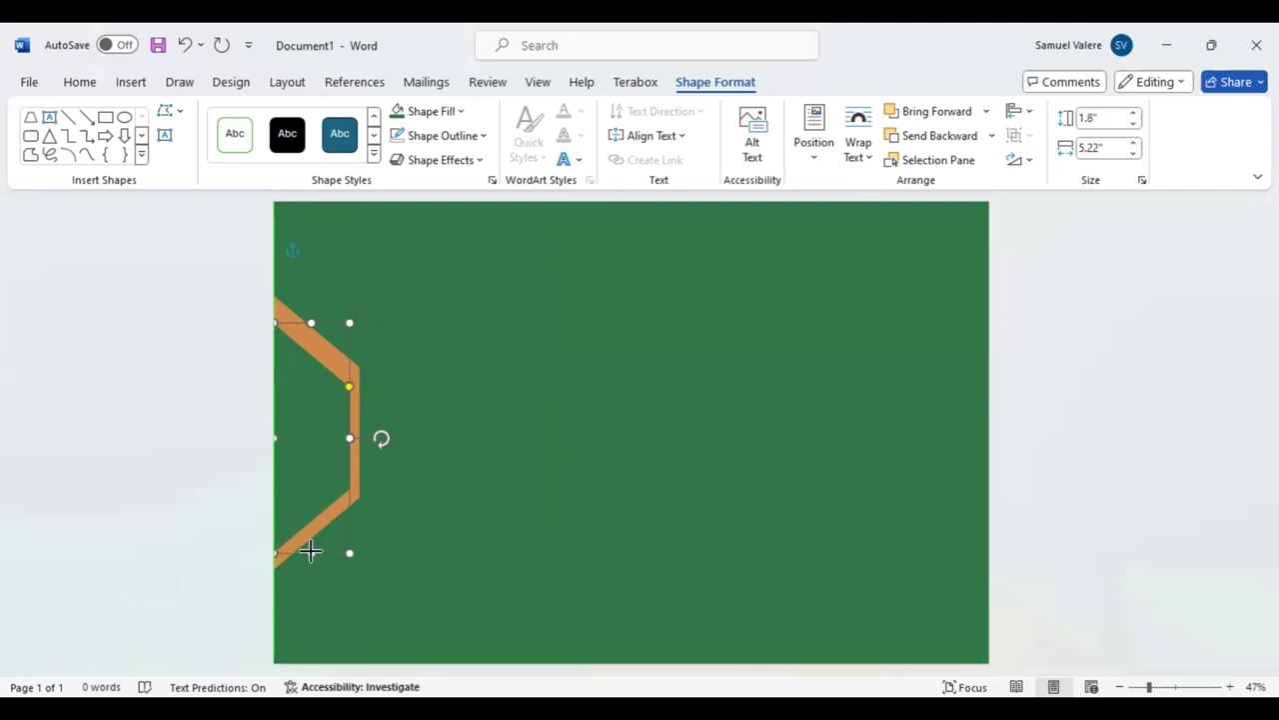
pyautogui.moveTo(311, 451); pyautogui.dragTo(312, 451)
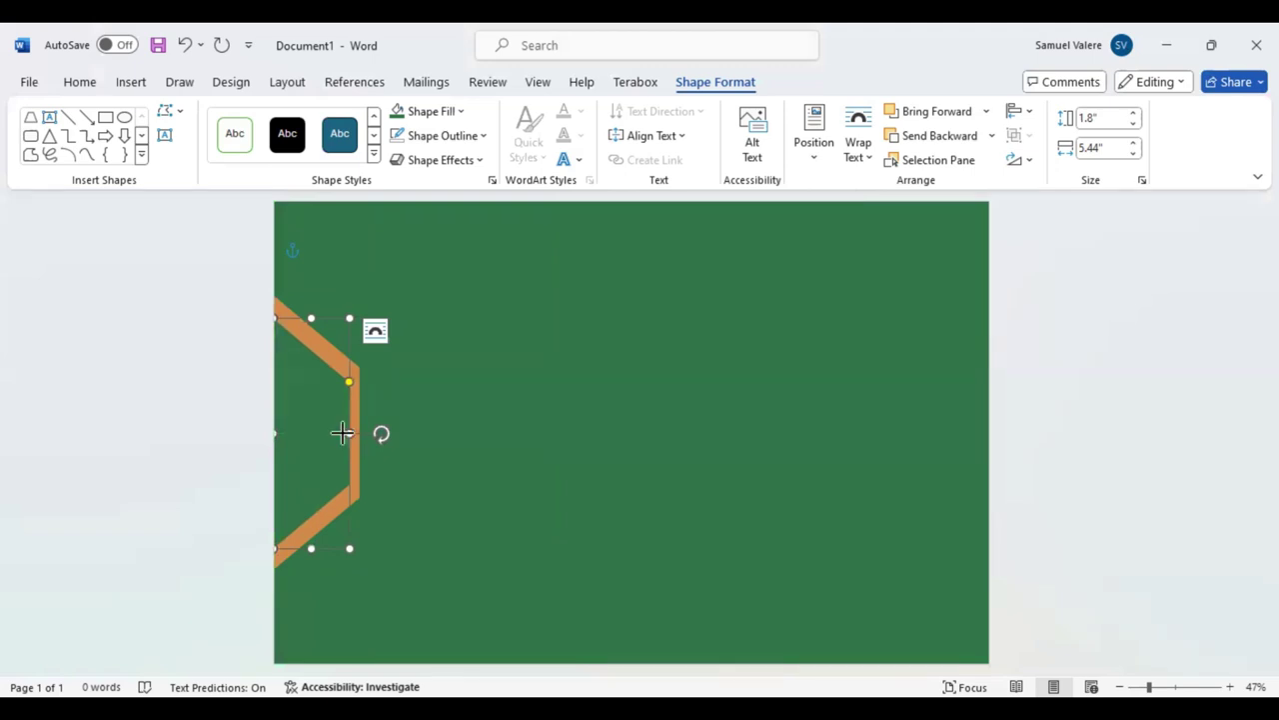
pyautogui.moveTo(342, 433); pyautogui.dragTo(344, 432)
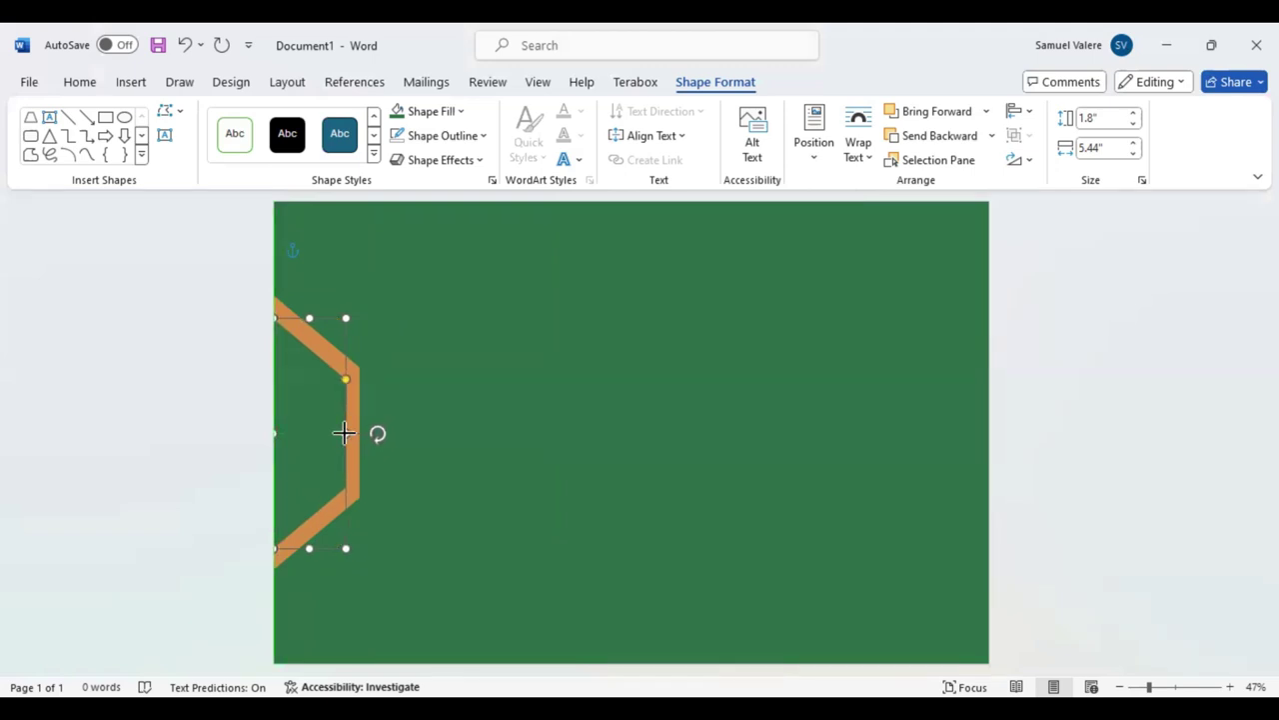
pyautogui.moveTo(449, 406); pyautogui.dragTo(437, 397)
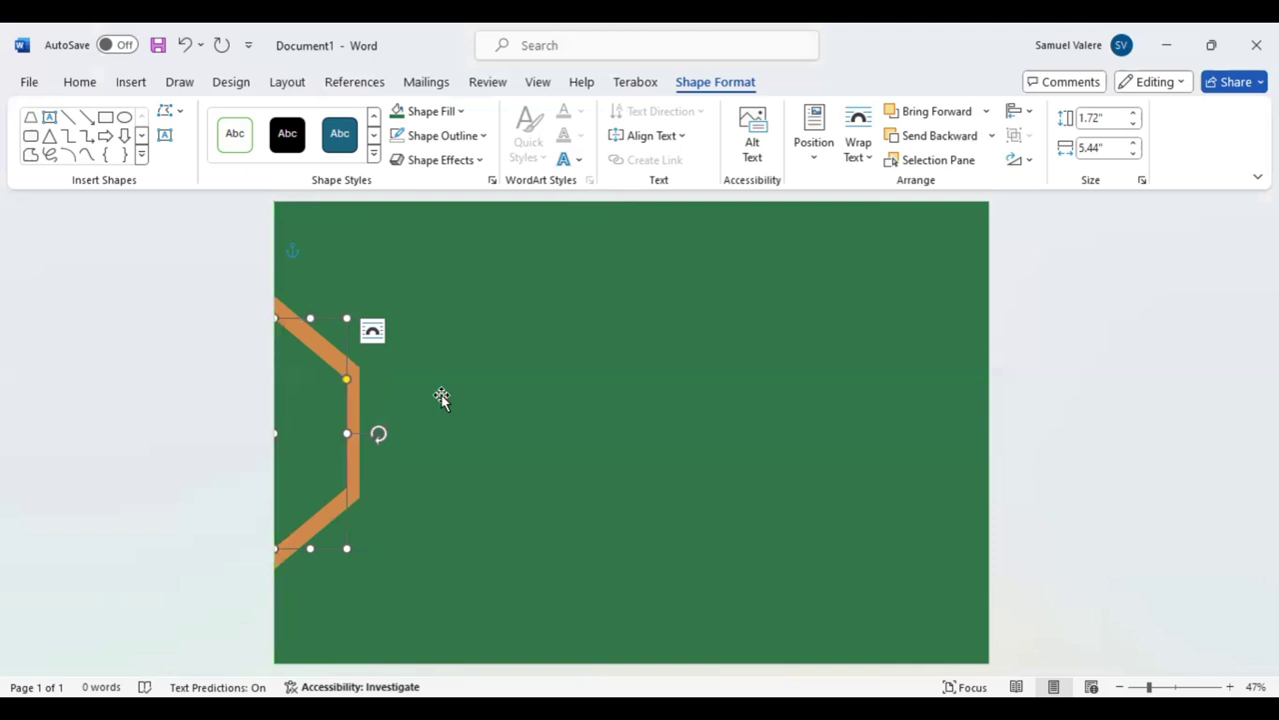
pyautogui.click(440, 397)
pyautogui.click(106, 118)
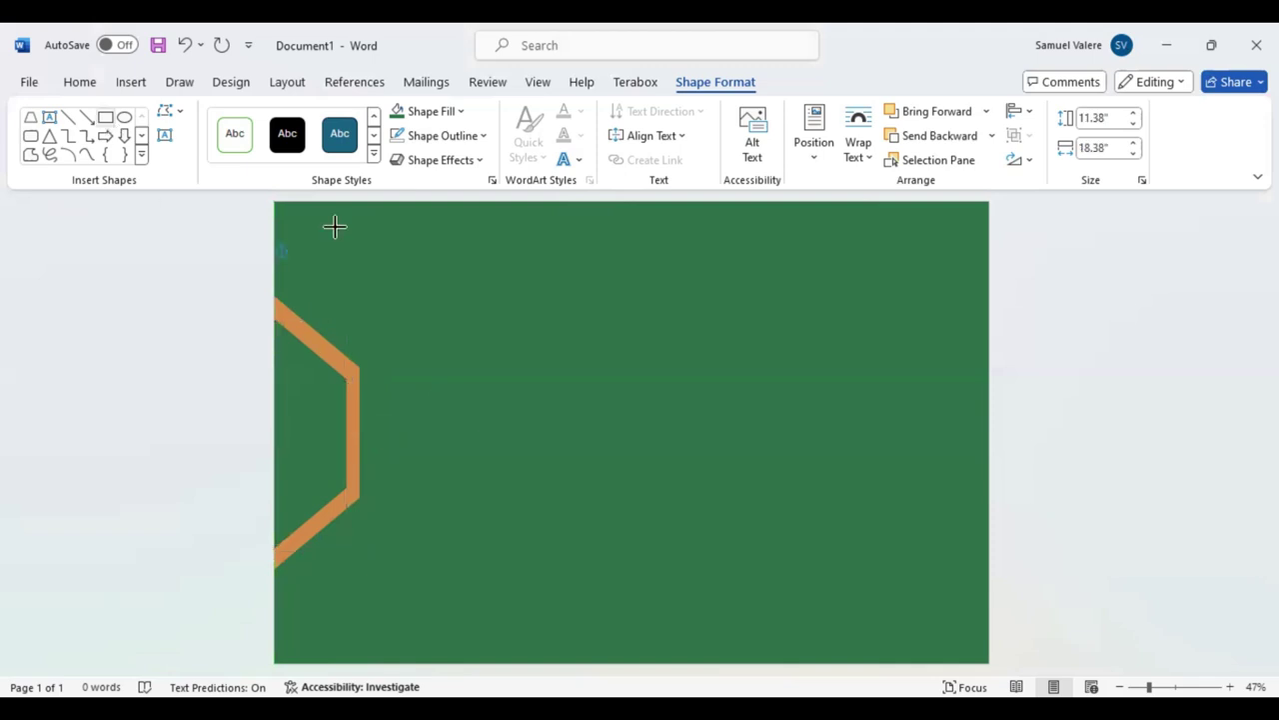
# Draw a rectangle 16.22" wide, centred on the page
pyautogui.moveTo(323, 222)
pyautogui.mouseDown()
pyautogui.moveTo(838, 553)
pyautogui.moveTo(973, 657)
pyautogui.mouseUp()
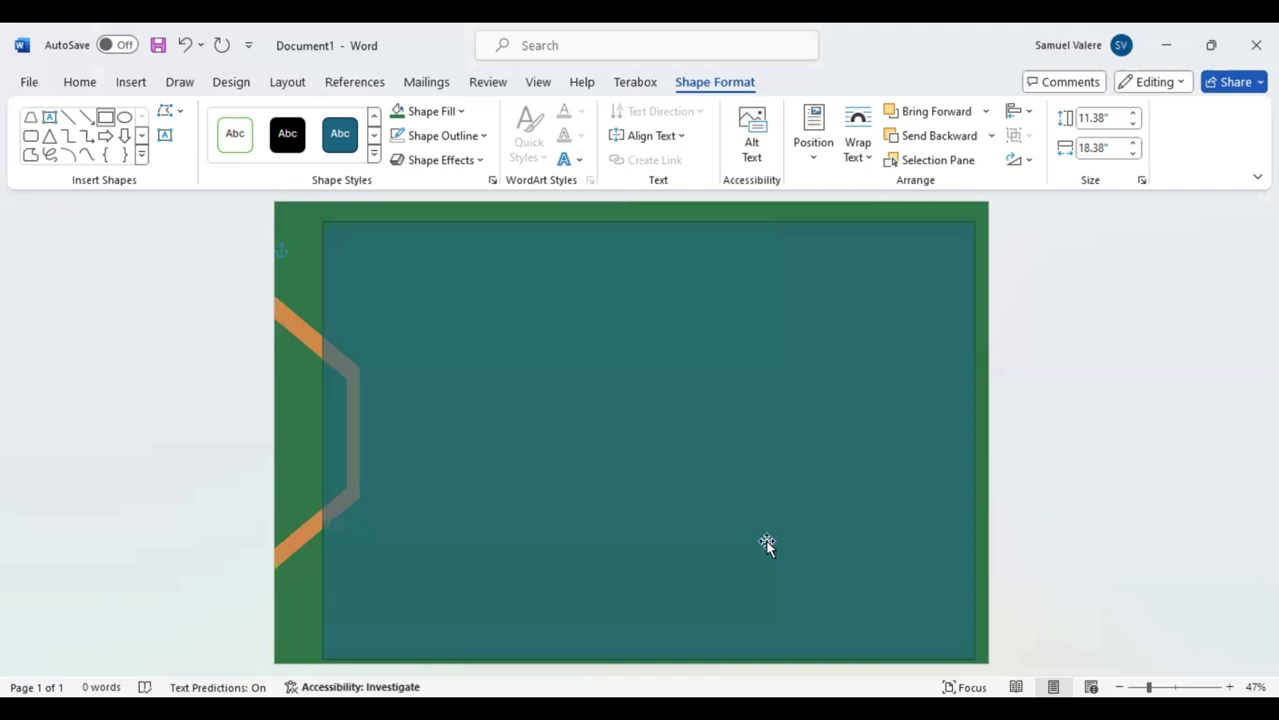
pyautogui.moveTo(763, 522); pyautogui.dragTo(741, 525)
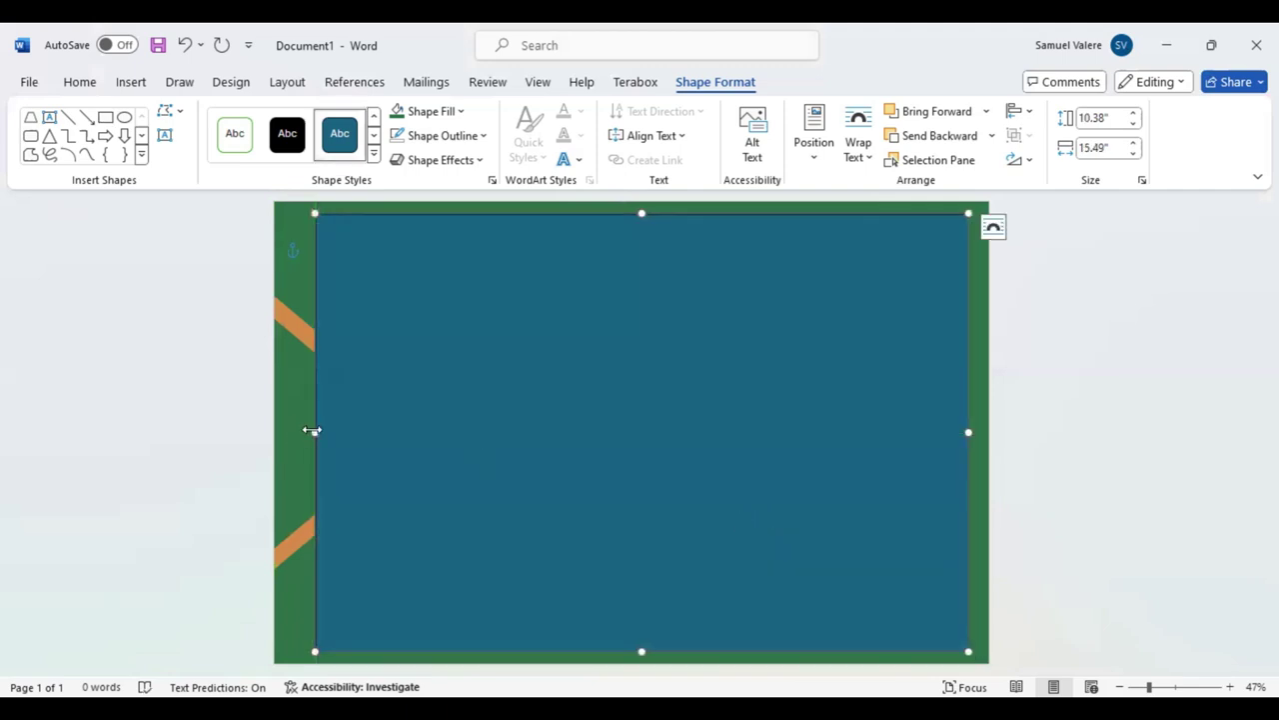
pyautogui.moveTo(311, 431); pyautogui.dragTo(285, 431)
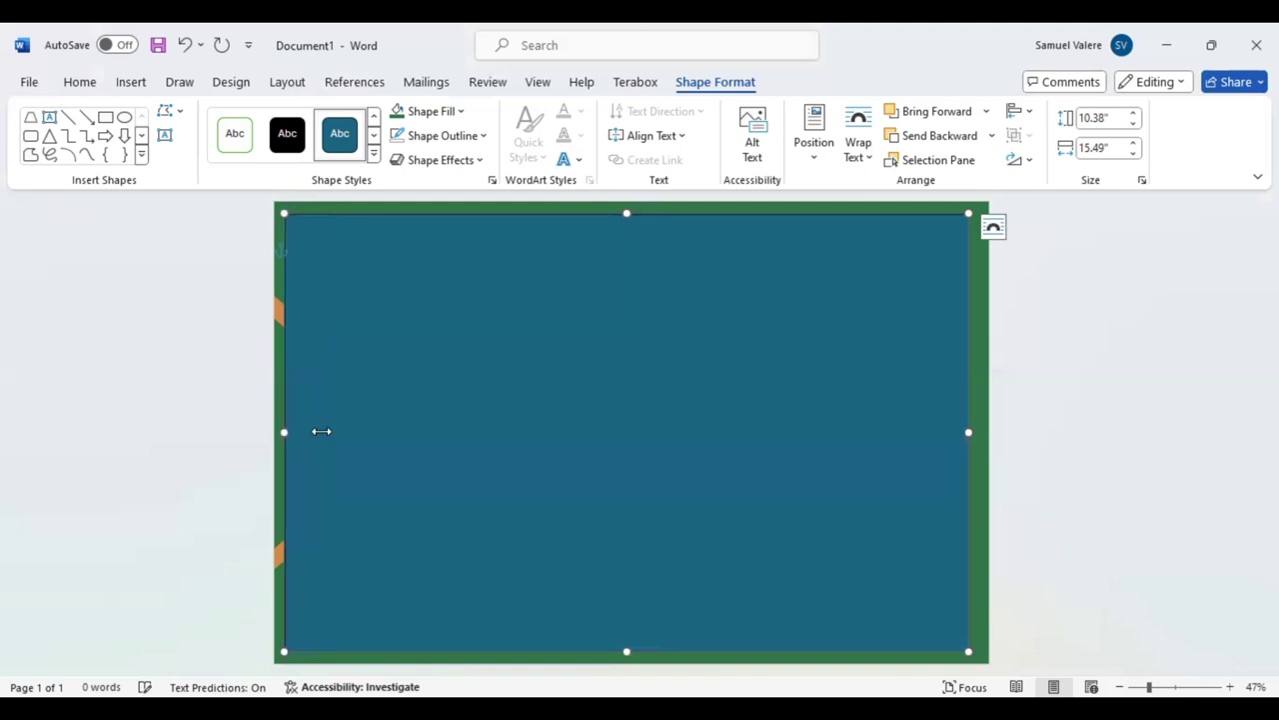
pyautogui.moveTo(484, 444); pyautogui.dragTo(508, 444)
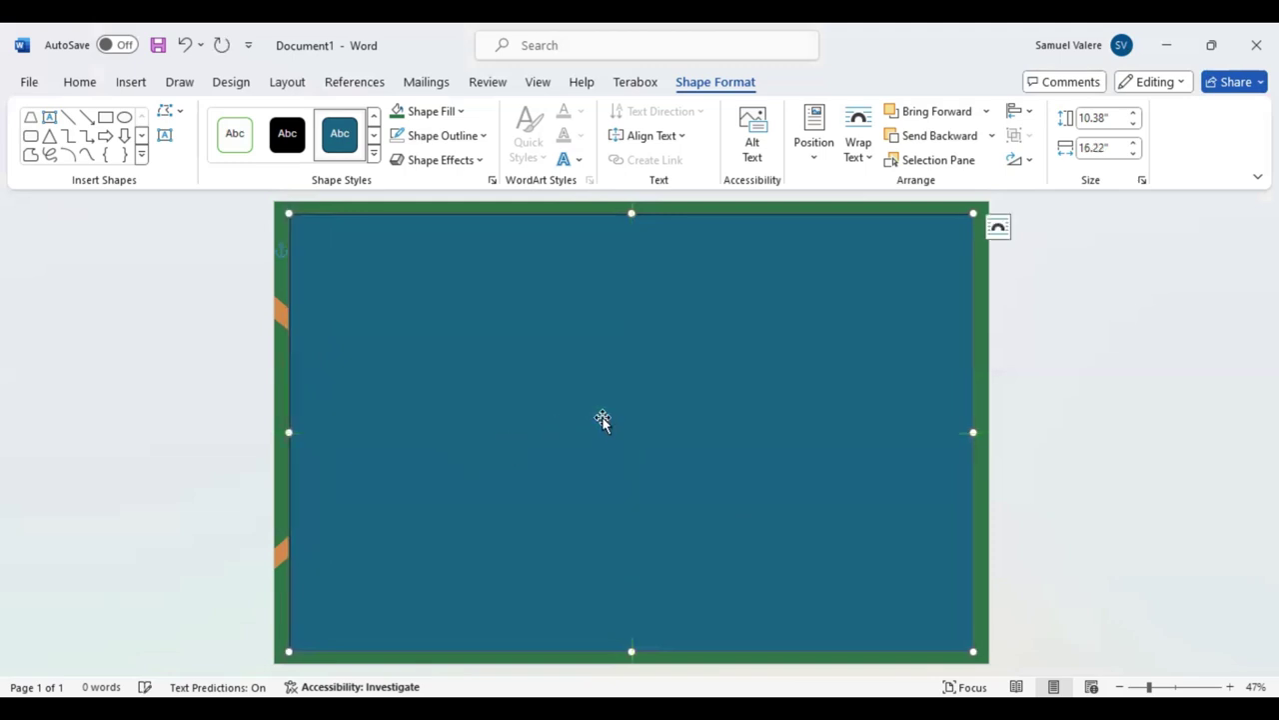
# Give the rectangle a 4½ pt outline
pyautogui.click(483, 137)
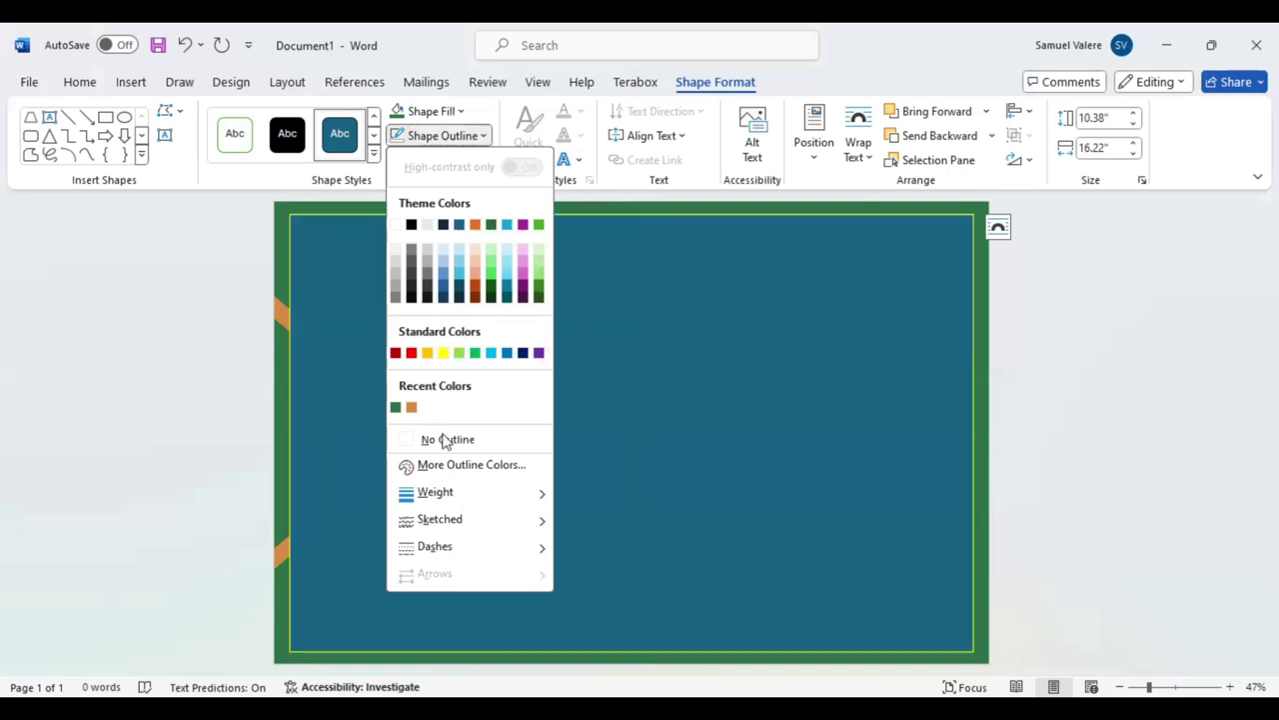
pyautogui.moveTo(537, 493)
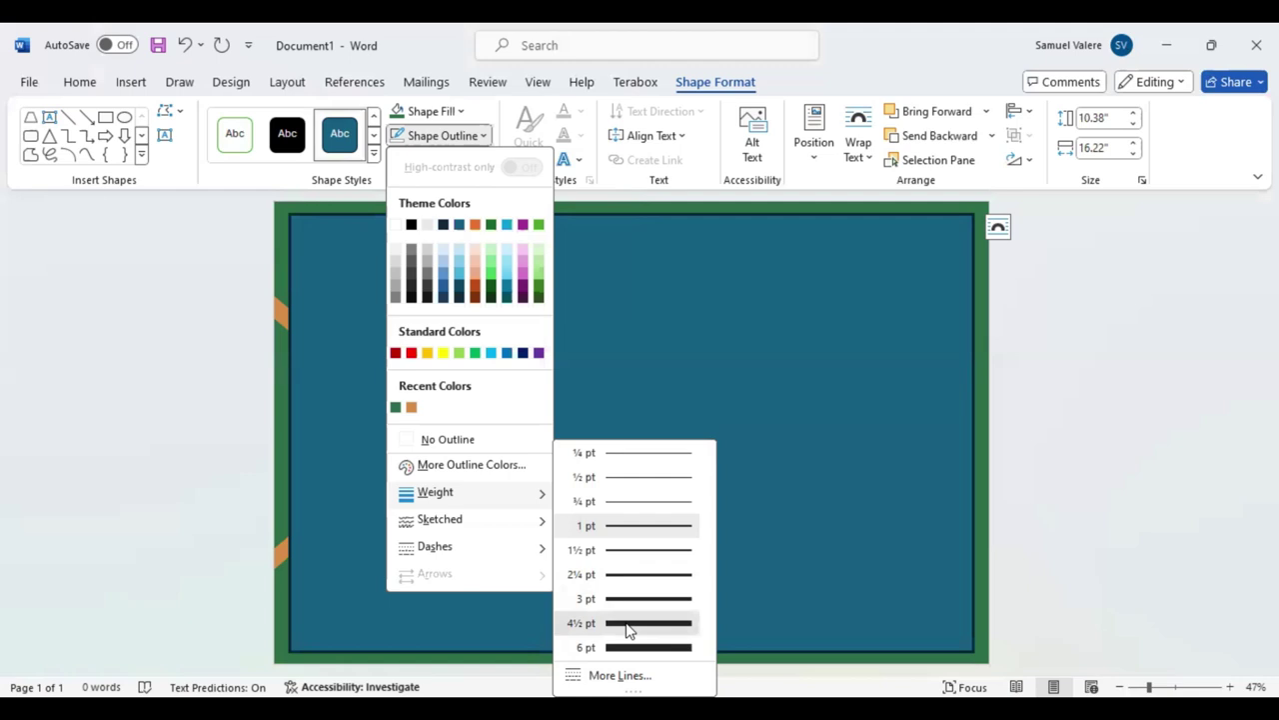
pyautogui.click(629, 628)
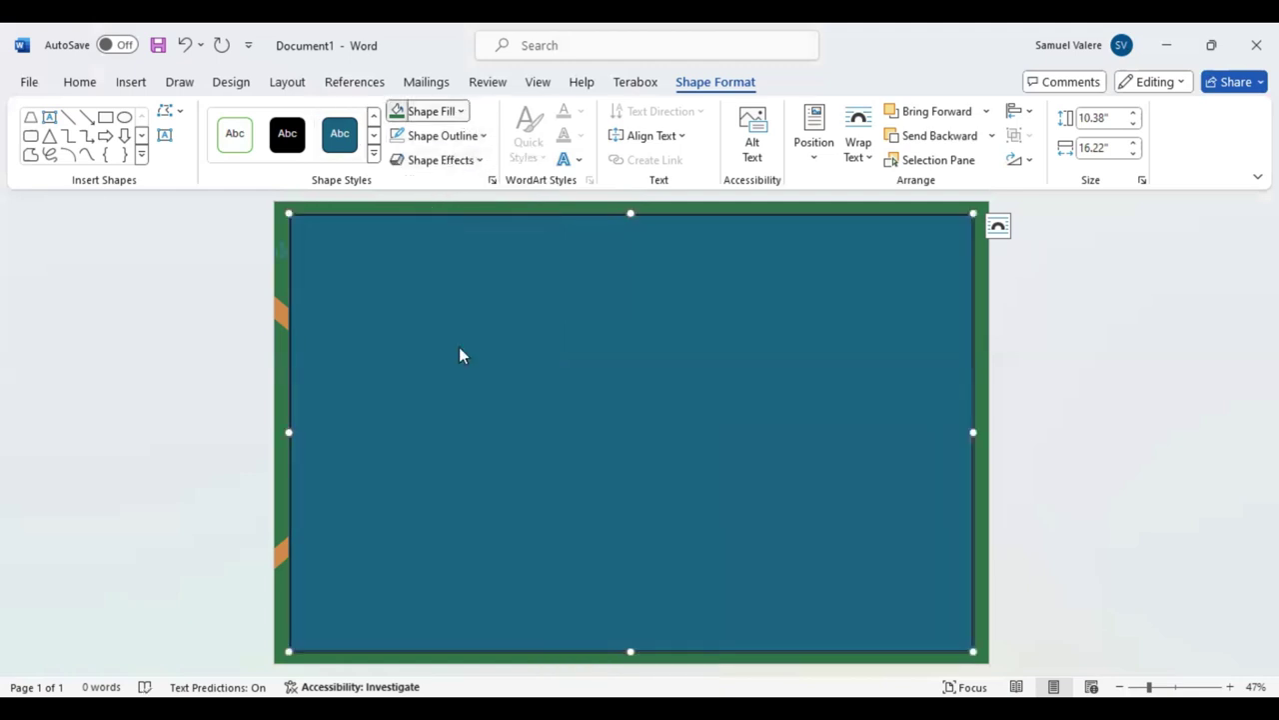
# Fill the inner rectangle green, outline it in the recent orange, and send it behind the hexagon stripe
pyautogui.click(429, 111)
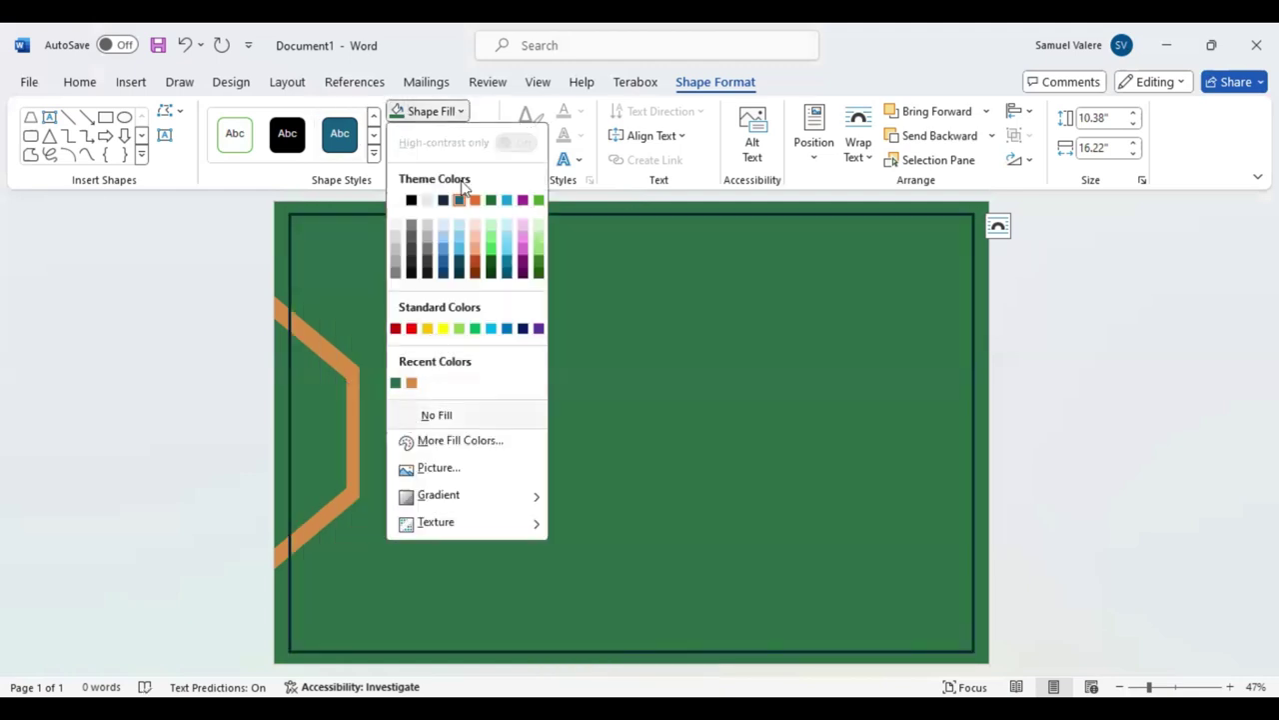
pyautogui.press('Escape')
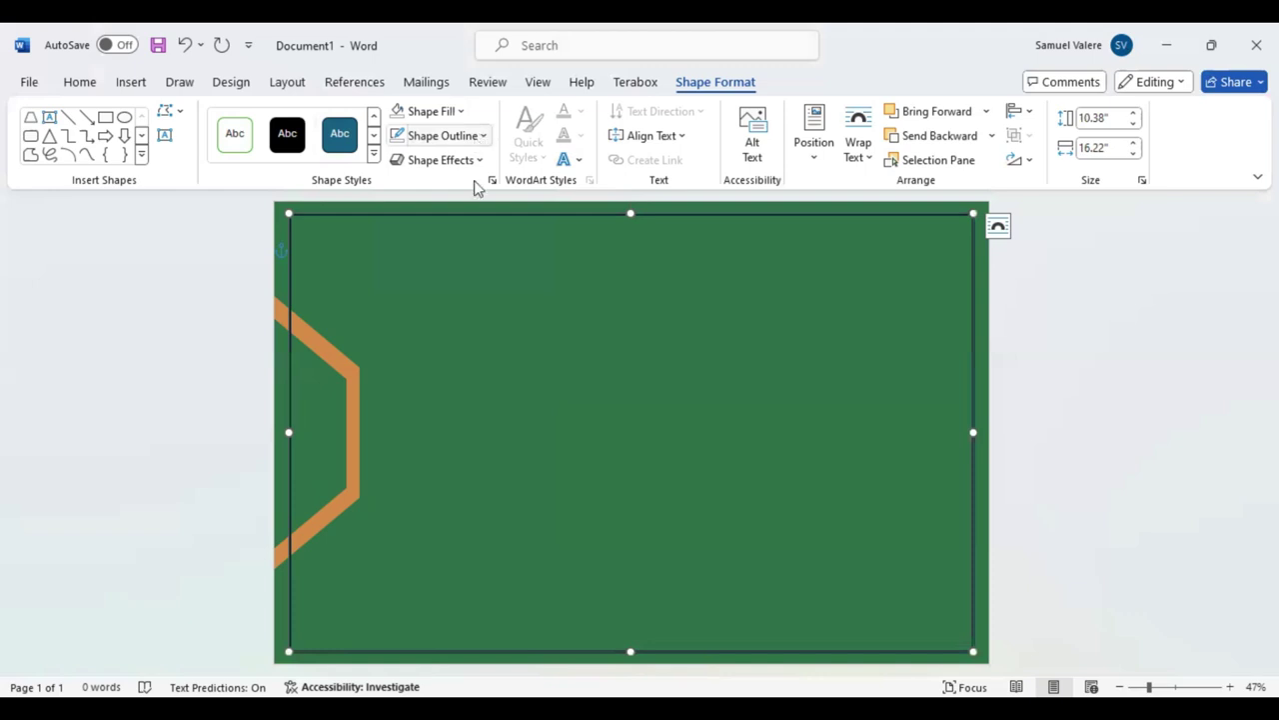
pyautogui.click(480, 136)
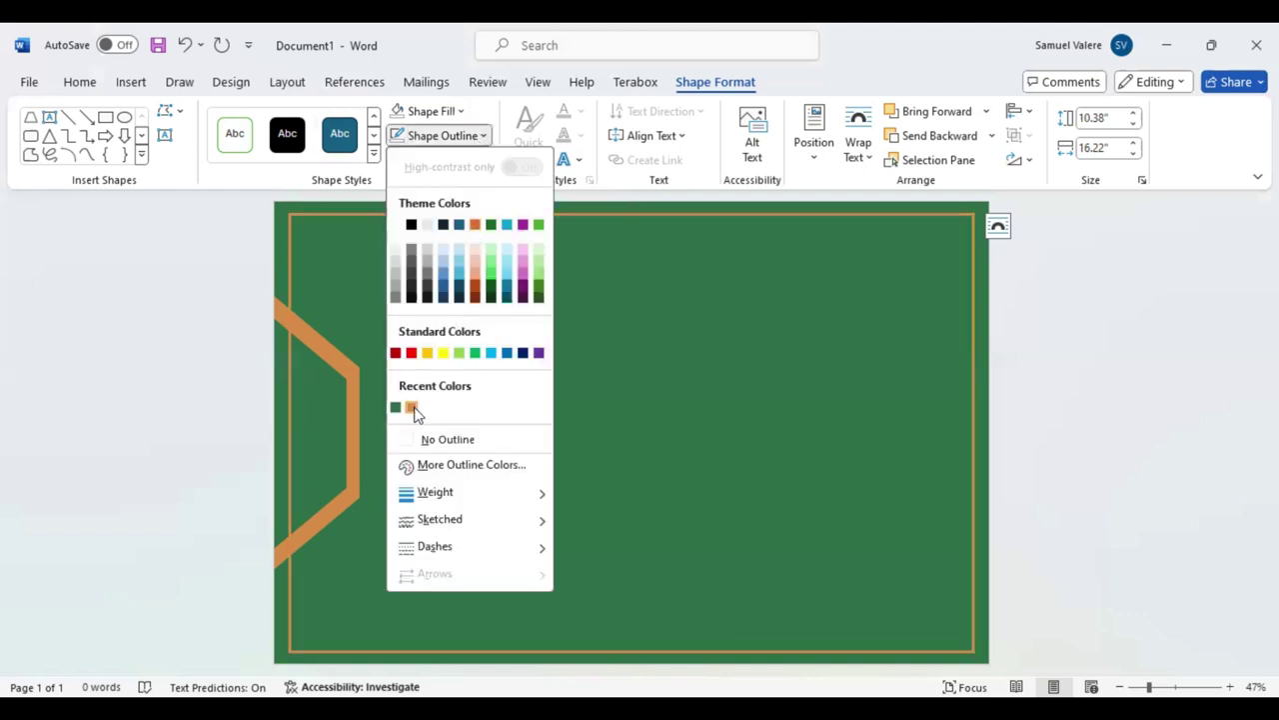
pyautogui.click(411, 408)
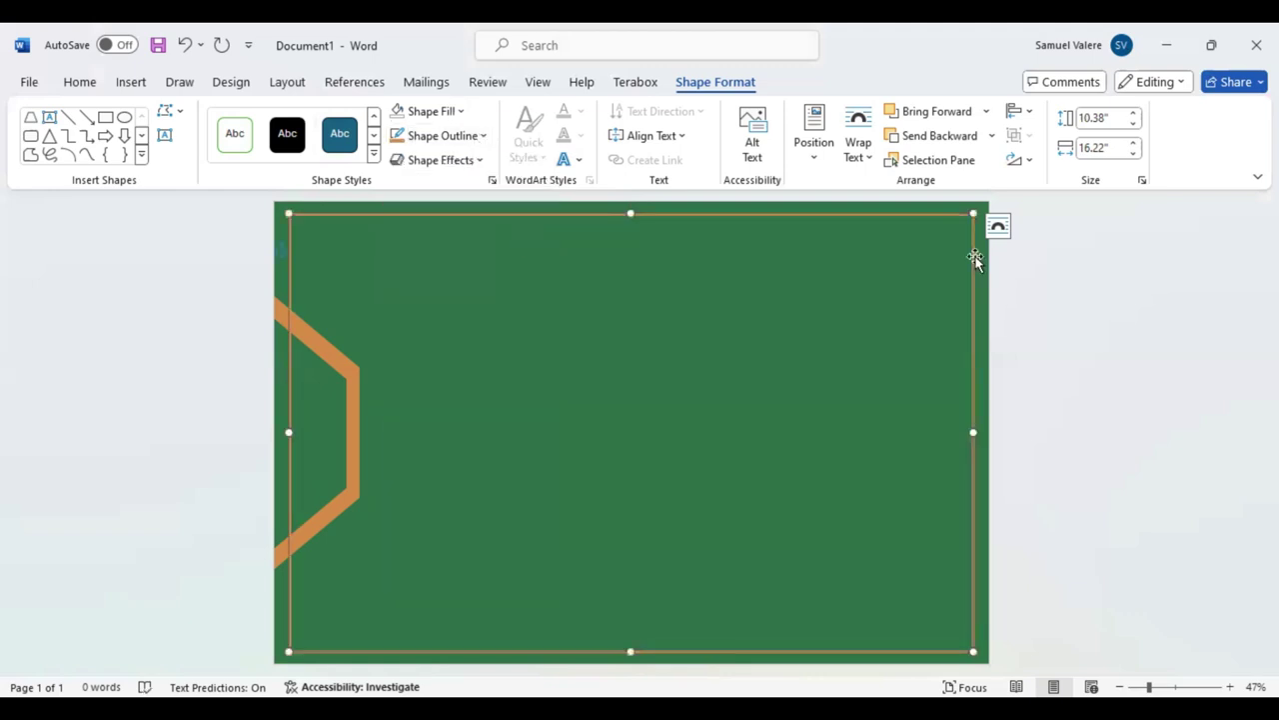
pyautogui.click(931, 139)
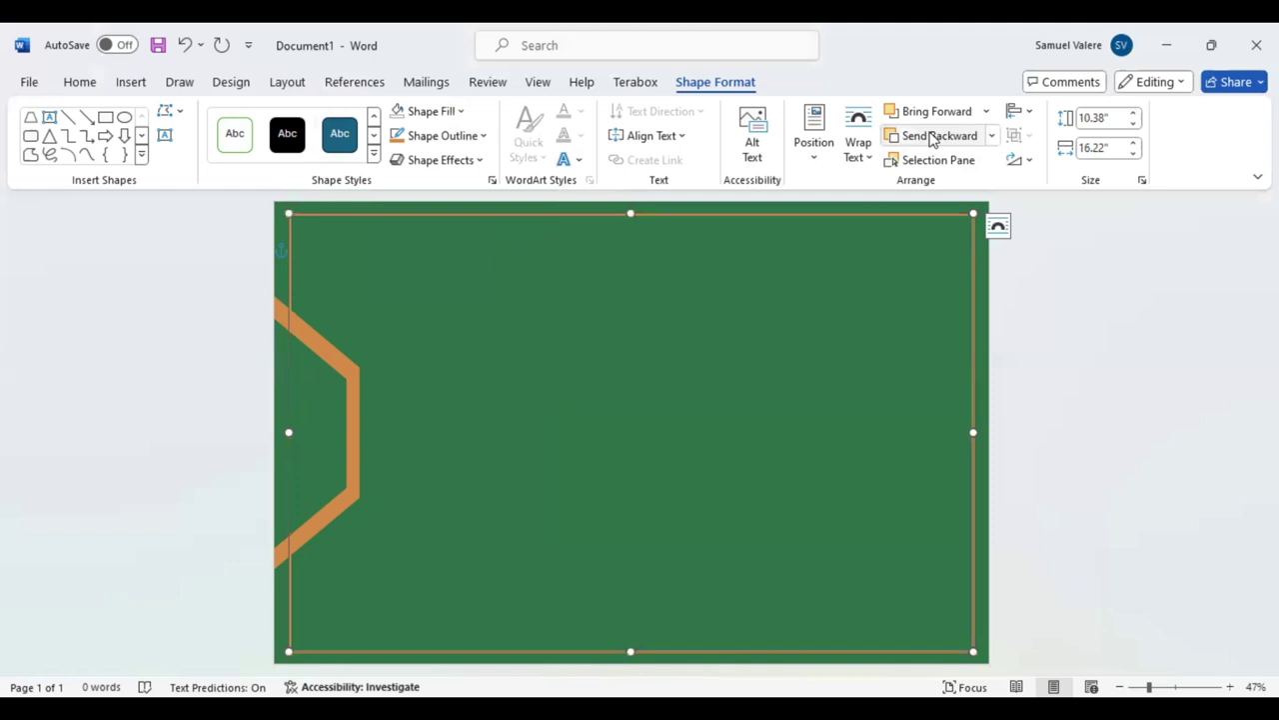
pyautogui.click(1090, 358)
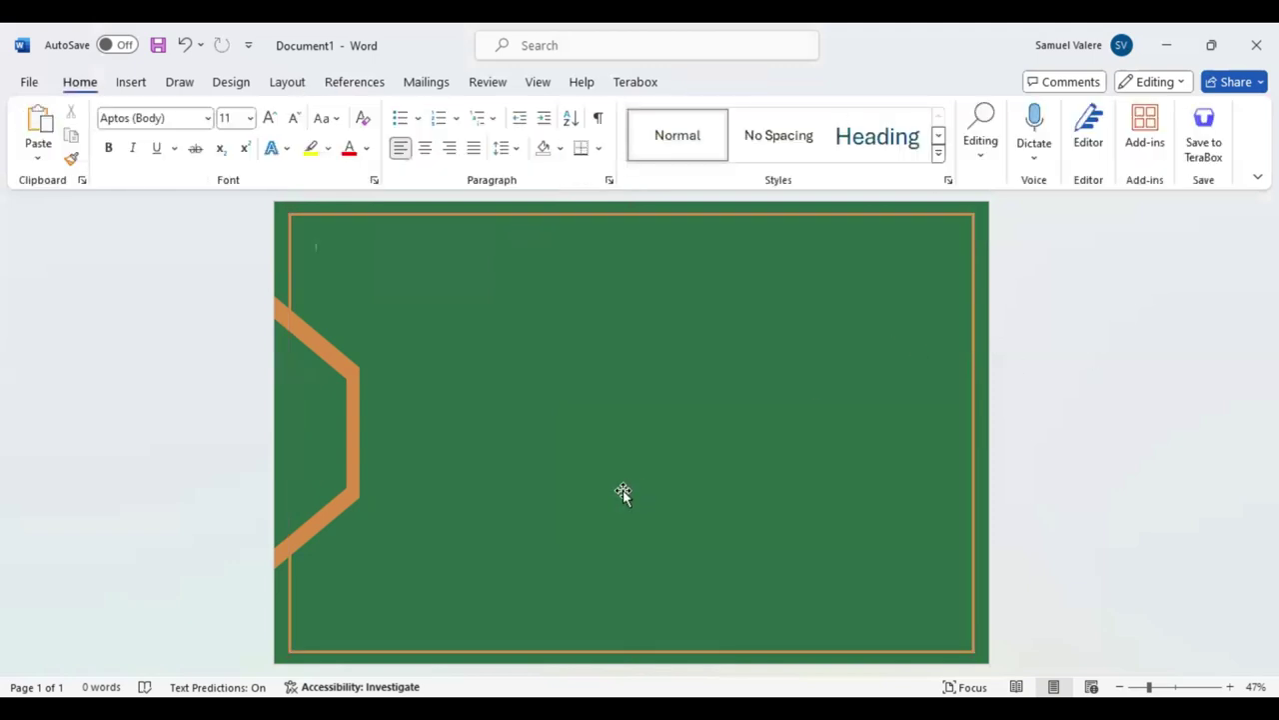
pyautogui.click(130, 84)
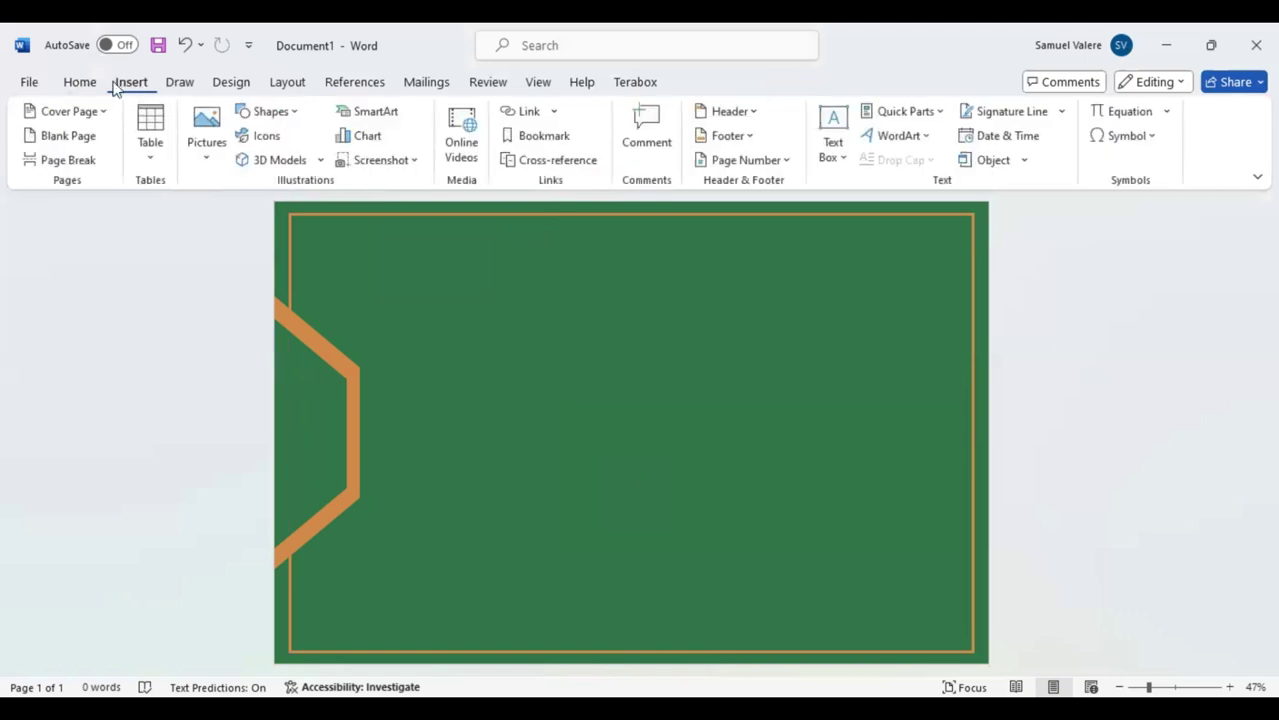
# Draw a wide rectangle near the top of the page and type Certificate in it
pyautogui.click(285, 111)
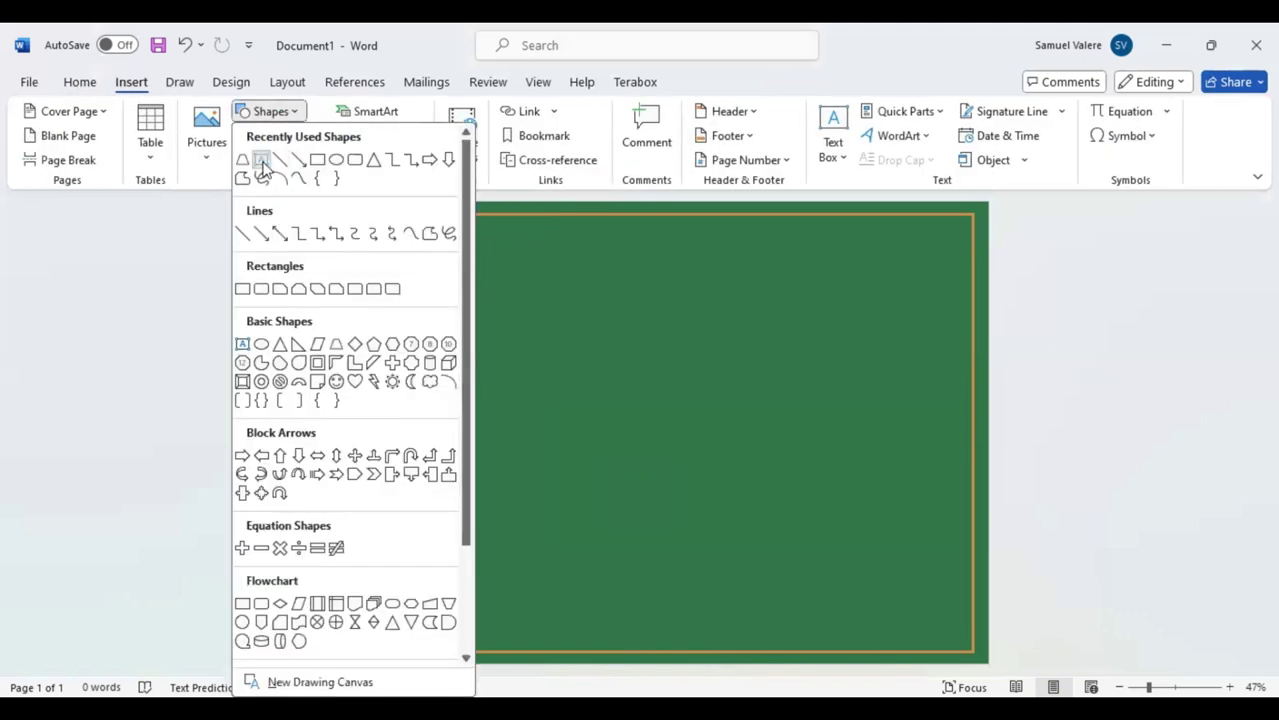
pyautogui.click(262, 163)
pyautogui.moveTo(410, 254); pyautogui.dragTo(778, 328)
pyautogui.write('Certificat')
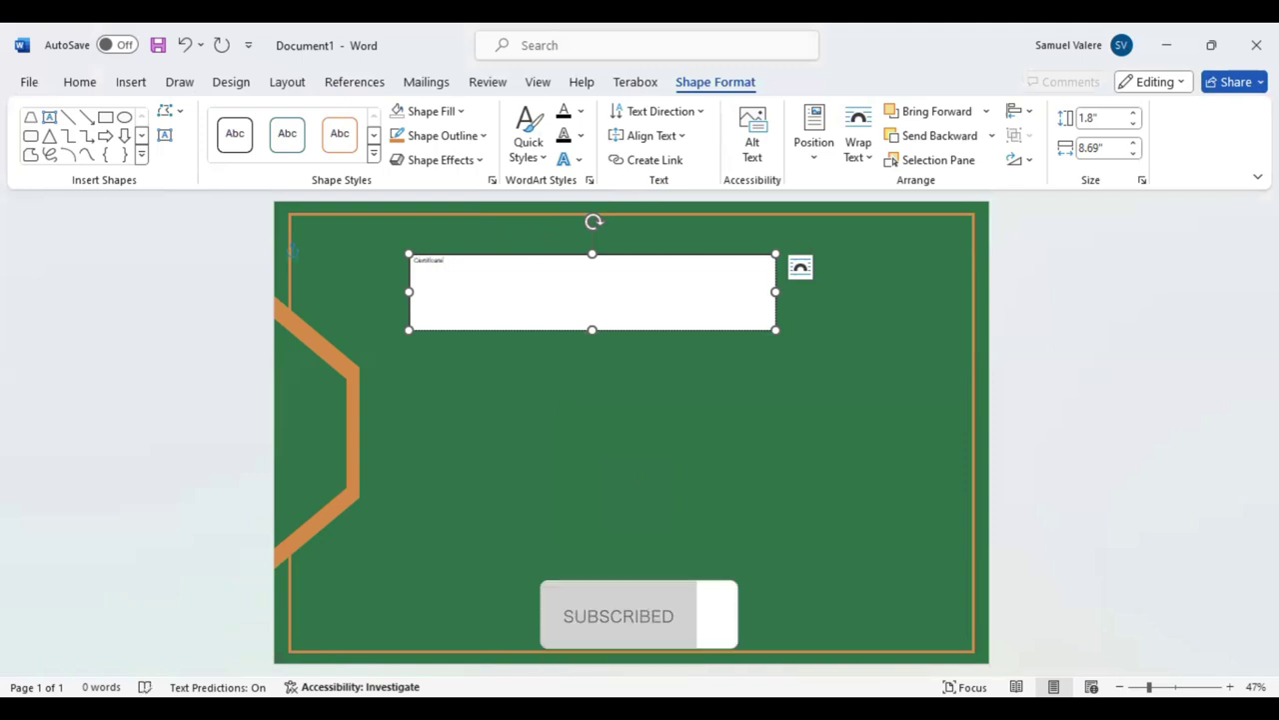
pyautogui.write('e')
pyautogui.moveTo(444, 261); pyautogui.dragTo(410, 262)
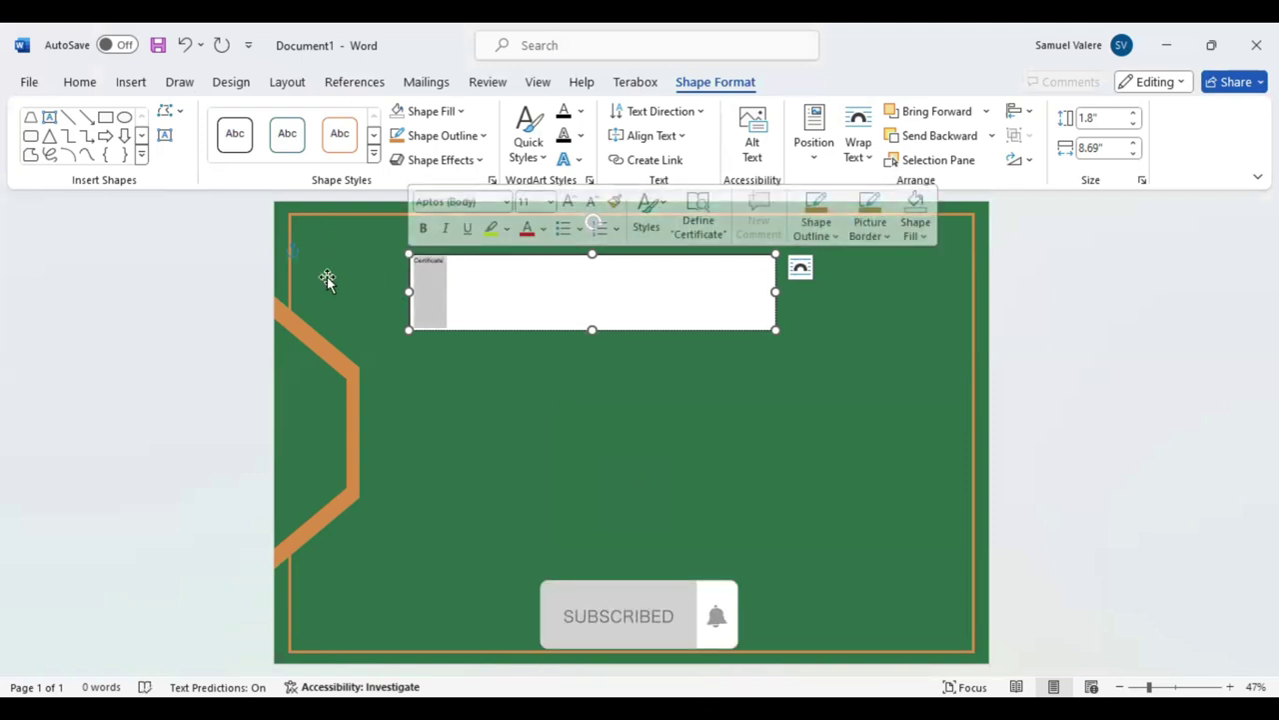
# Remove the text box's outline and fill so it is transparent
pyautogui.click(484, 136)
pyautogui.click(413, 441)
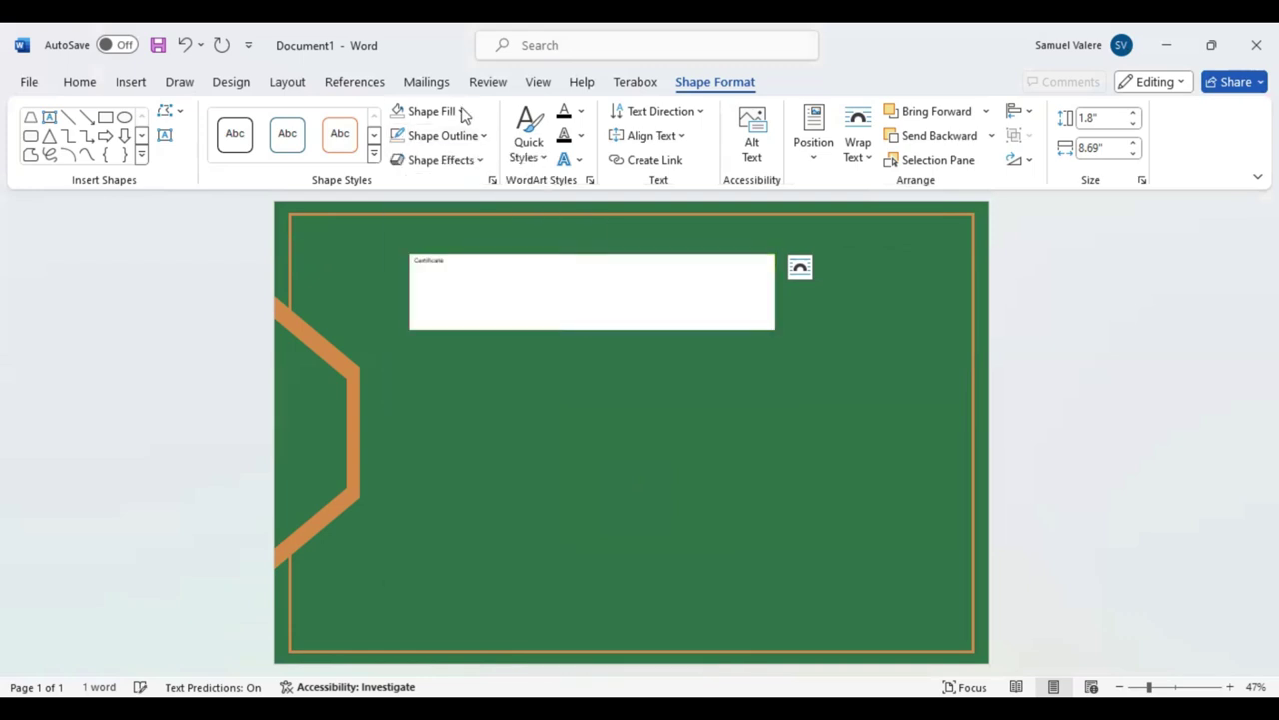
pyautogui.click(398, 116)
pyautogui.click(80, 82)
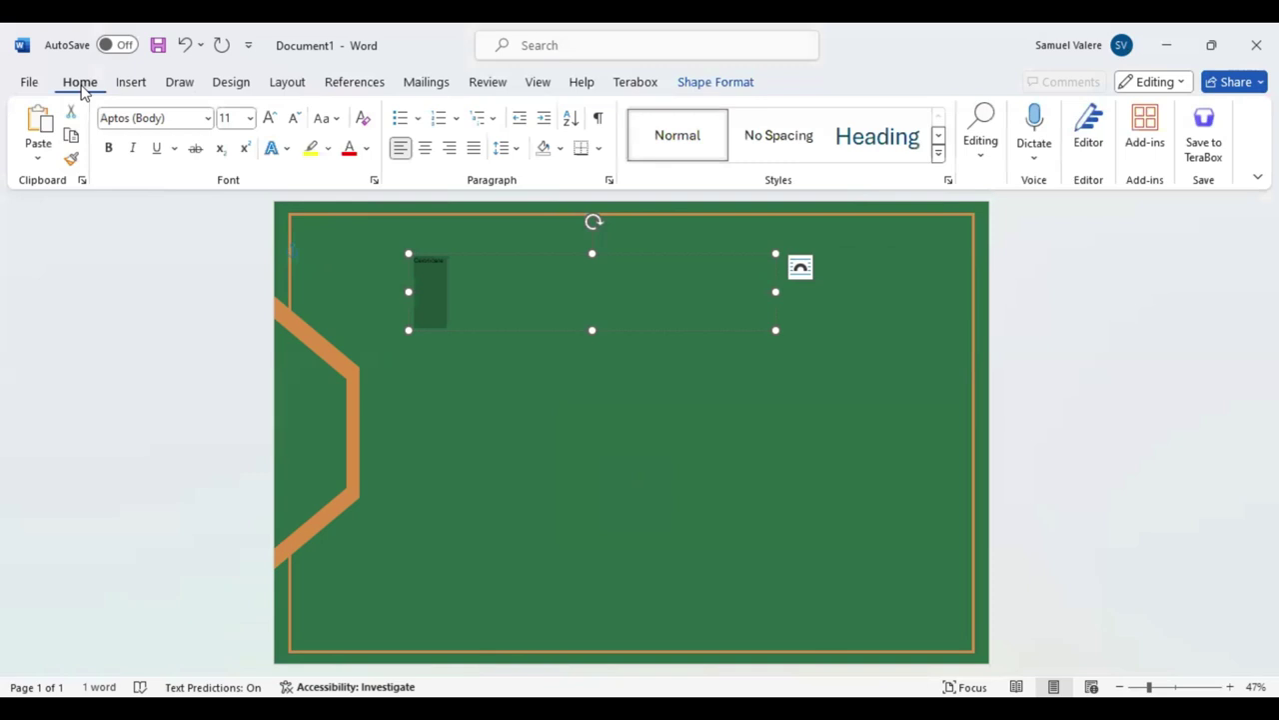
# Centre the title text, set it in Arial, and change it to uppercase CERTIFICATE
pyautogui.click(426, 150)
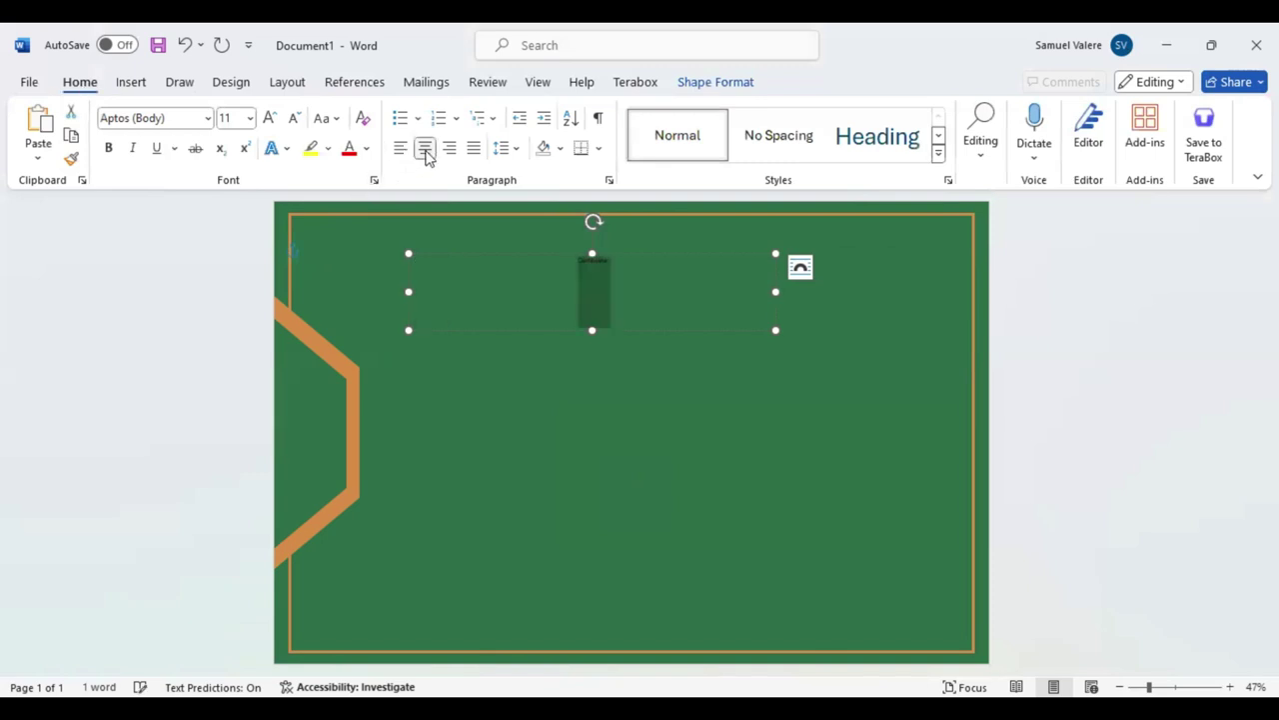
pyautogui.click(177, 118)
pyautogui.press('Up')
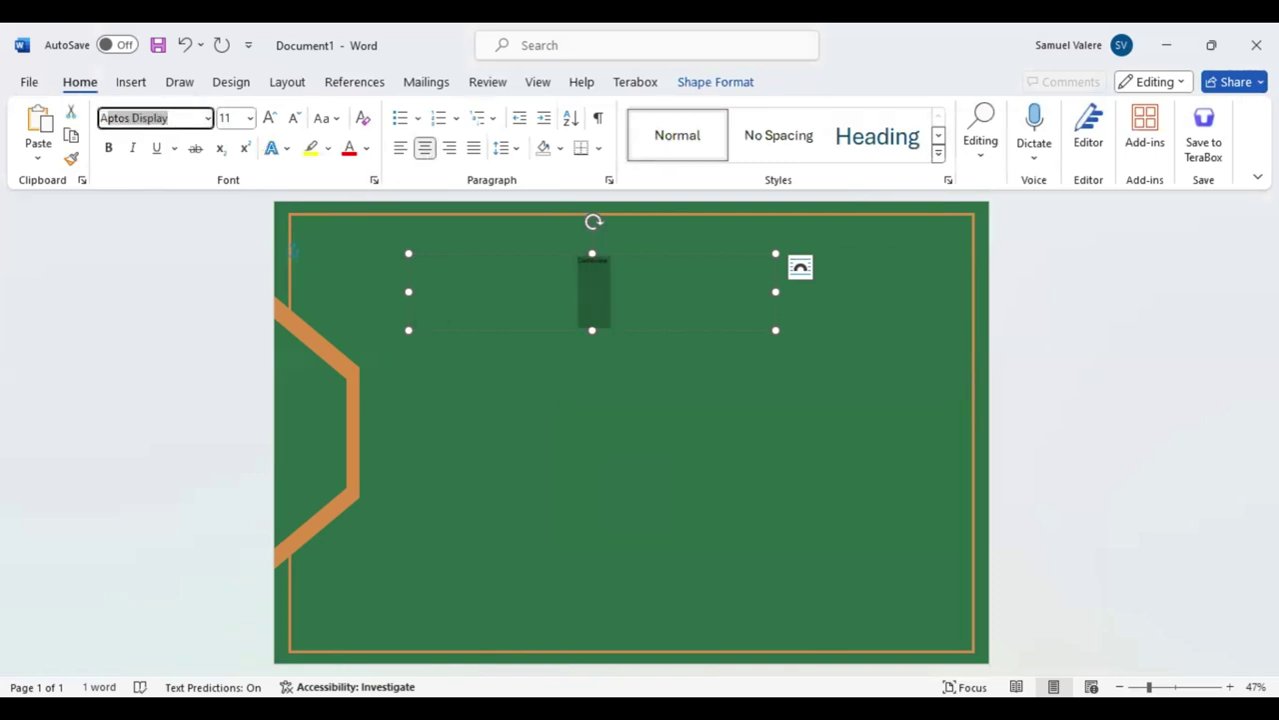
pyautogui.write('Arial')
pyautogui.press('Return')
pyautogui.write('48')
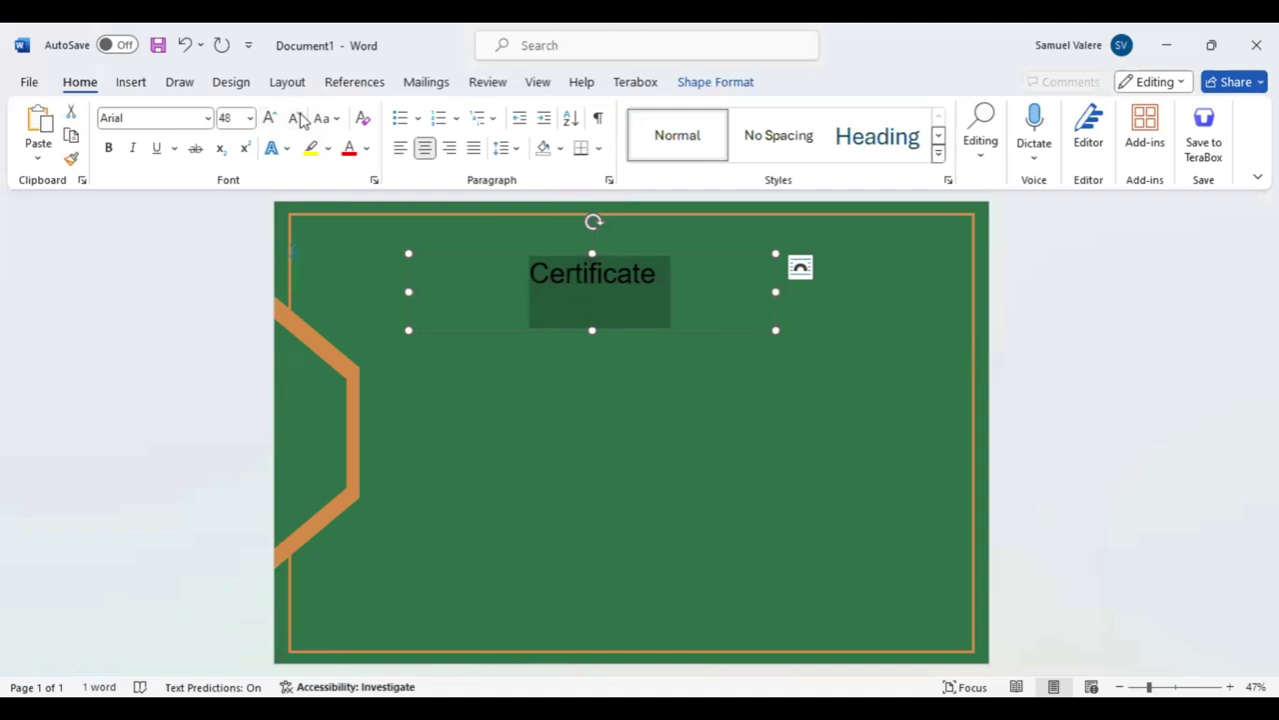
pyautogui.click(301, 119)
pyautogui.click(272, 119)
pyautogui.click(272, 119)
pyautogui.click(327, 118)
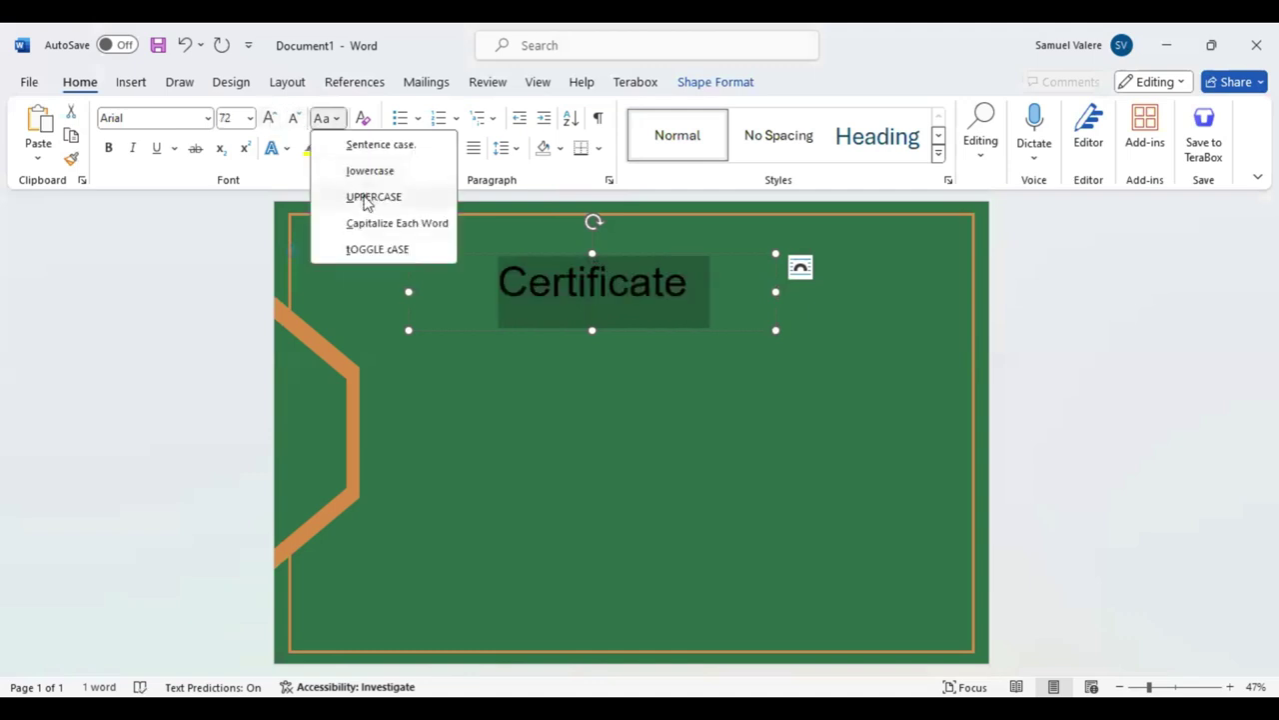
pyautogui.click(414, 202)
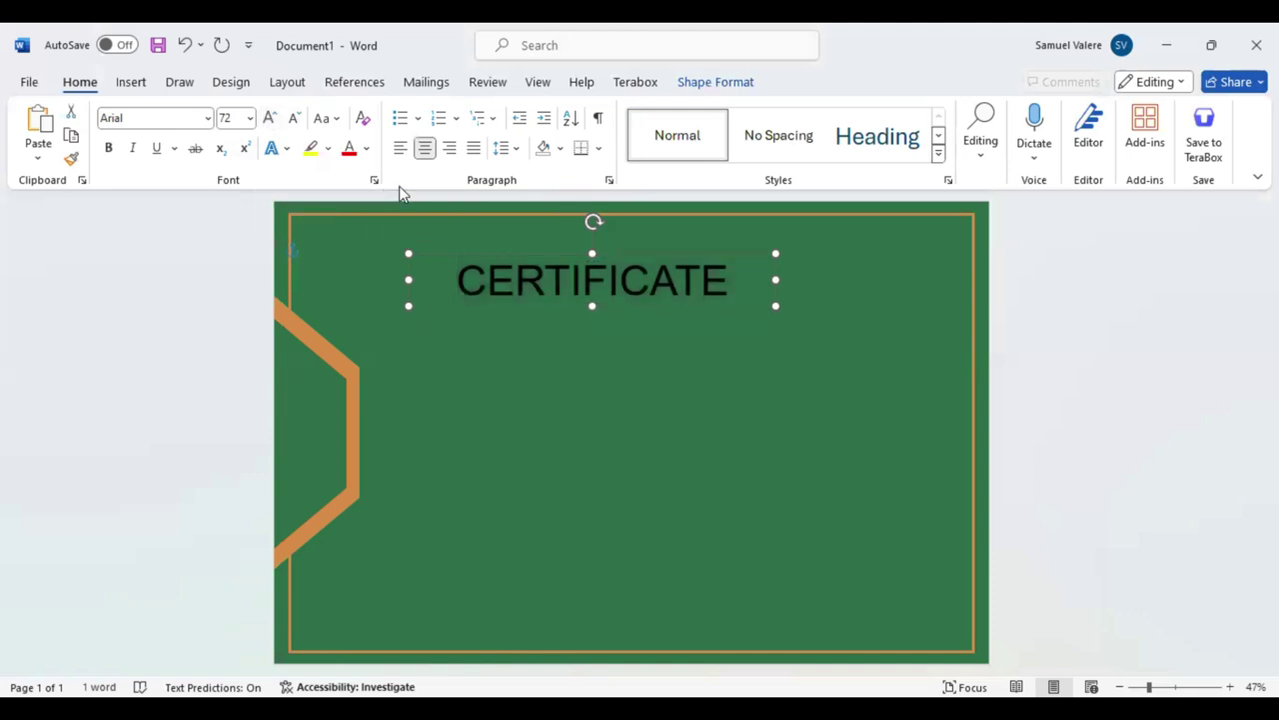
# Enlarge CERTIFICATE to 80 pt and centre its box on the page
pyautogui.hotkey('ctrl', 'a')
pyautogui.click(270, 117)
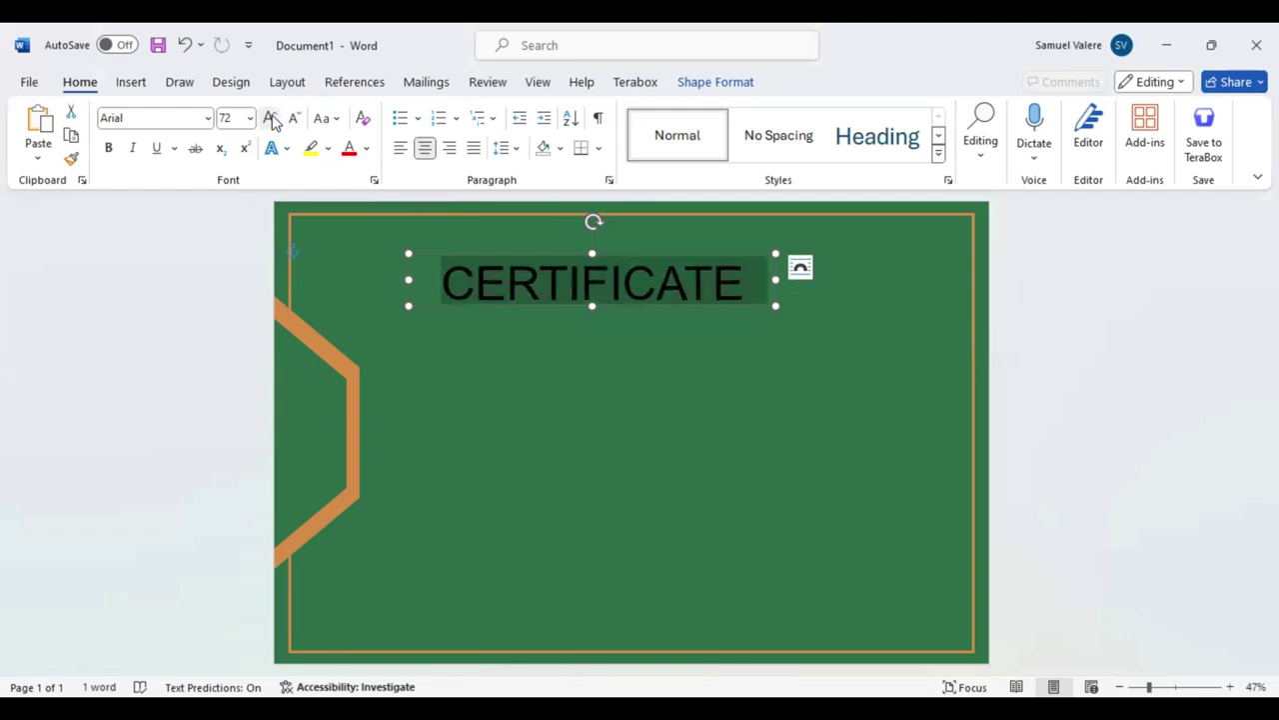
pyautogui.click(432, 226)
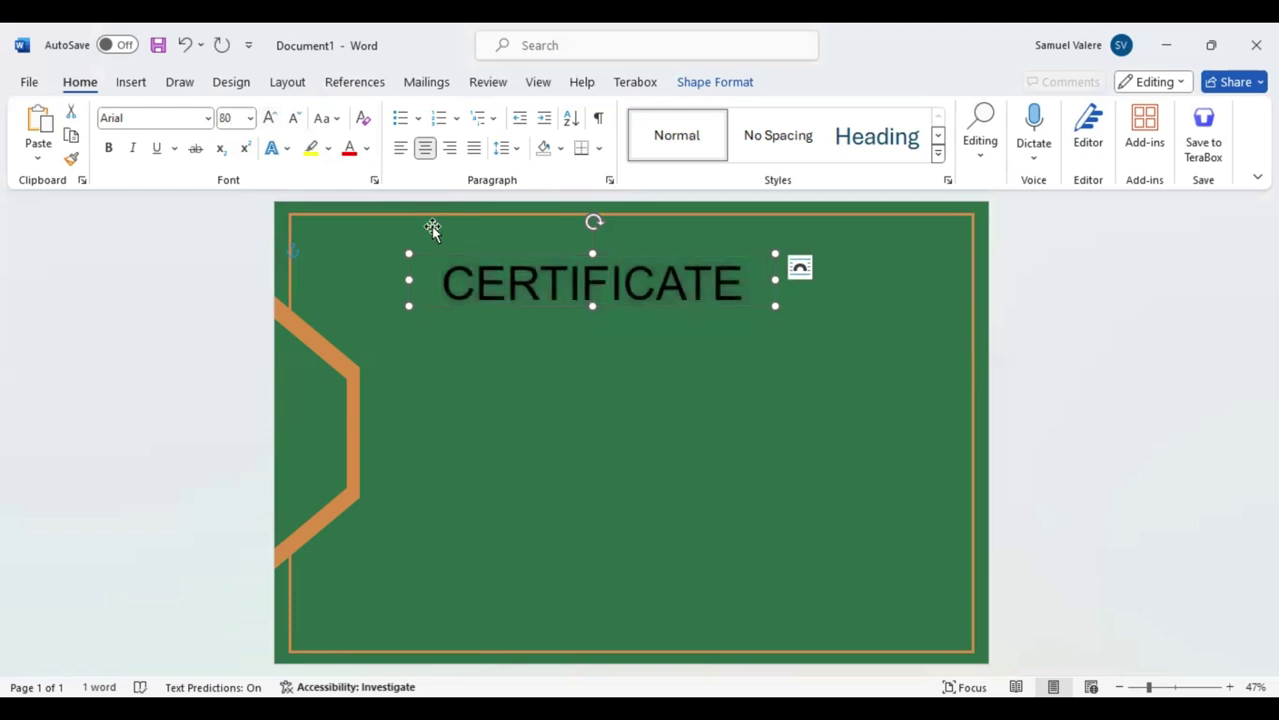
pyautogui.press('Right')
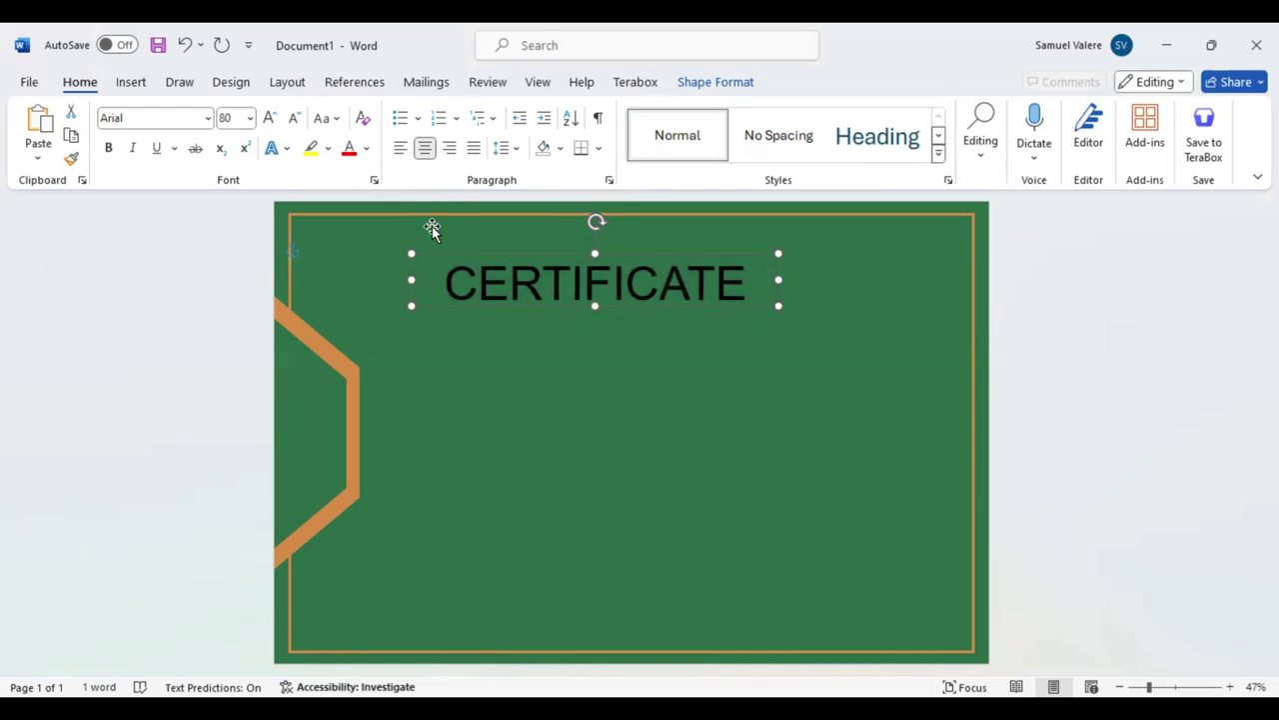
pyautogui.press('Right')
pyautogui.press('Right')
pyautogui.press('Right')
pyautogui.press('Up')
pyautogui.press('Up')
pyautogui.press('Up')
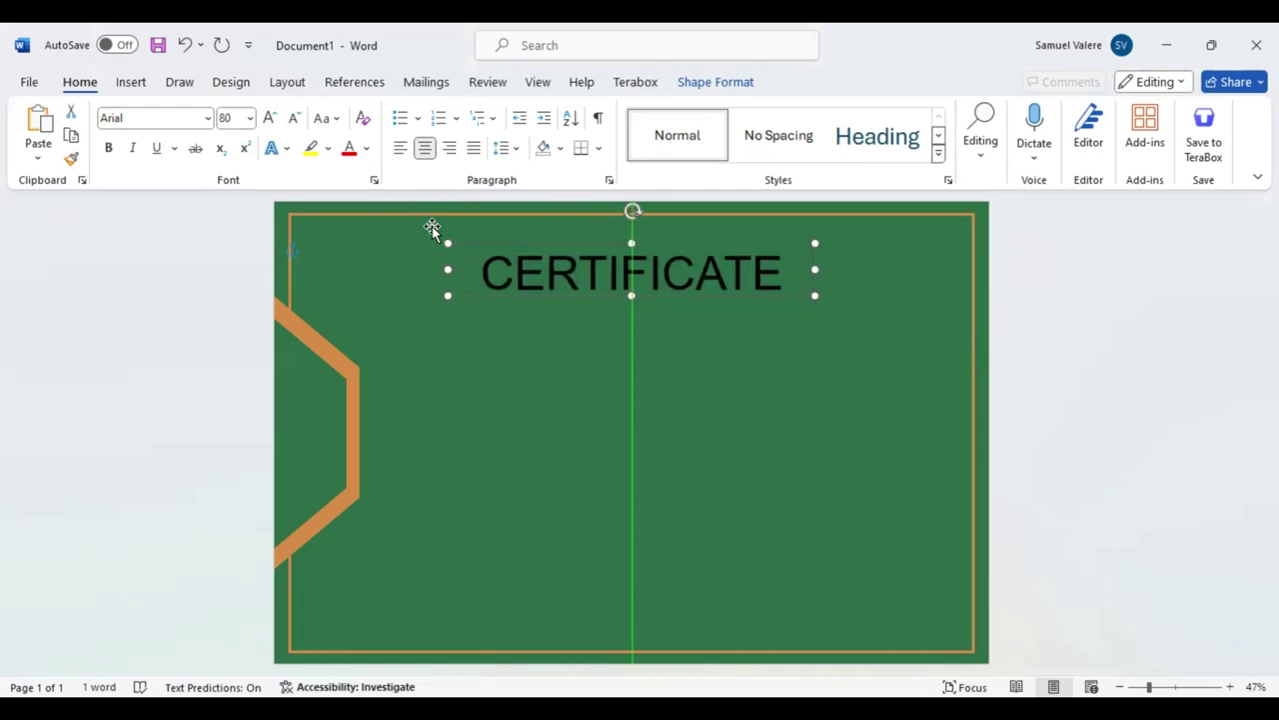
# Copy the title box just below it and replace its text with 'Of Appreciation'
pyautogui.press('Right')
pyautogui.press('Right')
pyautogui.press('Down')
pyautogui.press('Down')
pyautogui.press('Down')
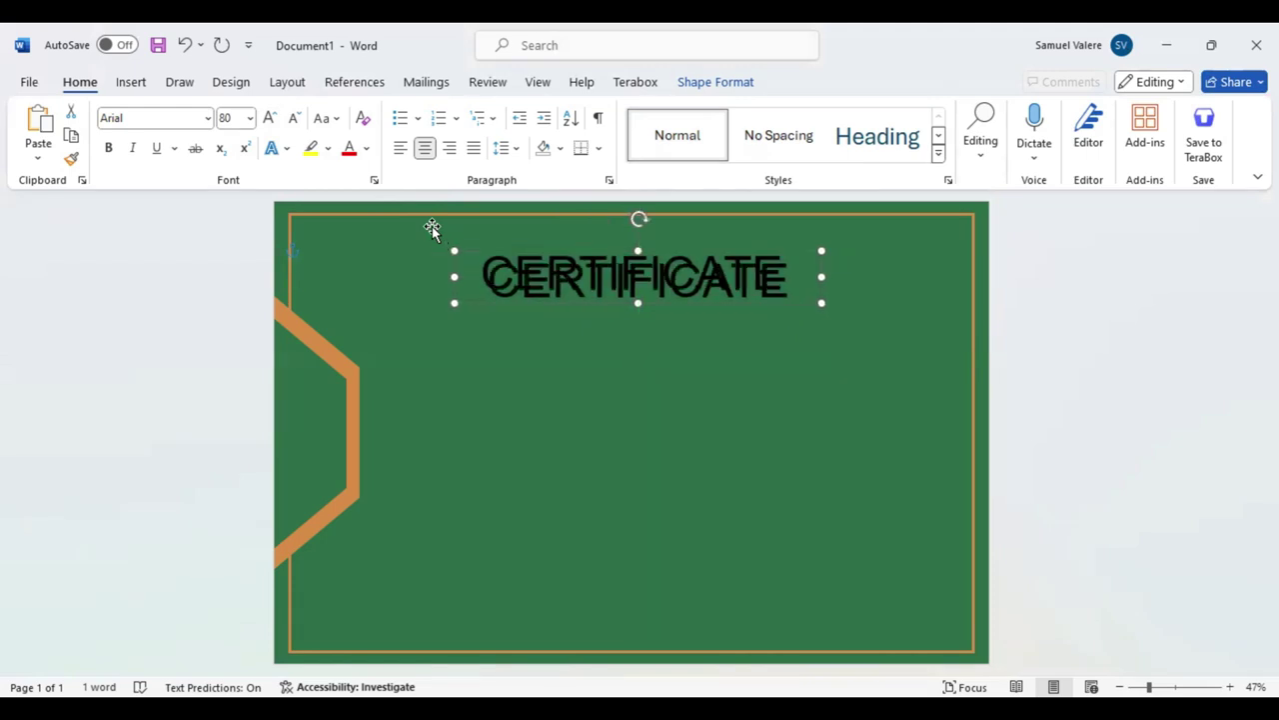
pyautogui.keyDown('ctrl'); pyautogui.moveTo(658, 306); pyautogui.dragTo(657, 343); pyautogui.keyUp('ctrl')
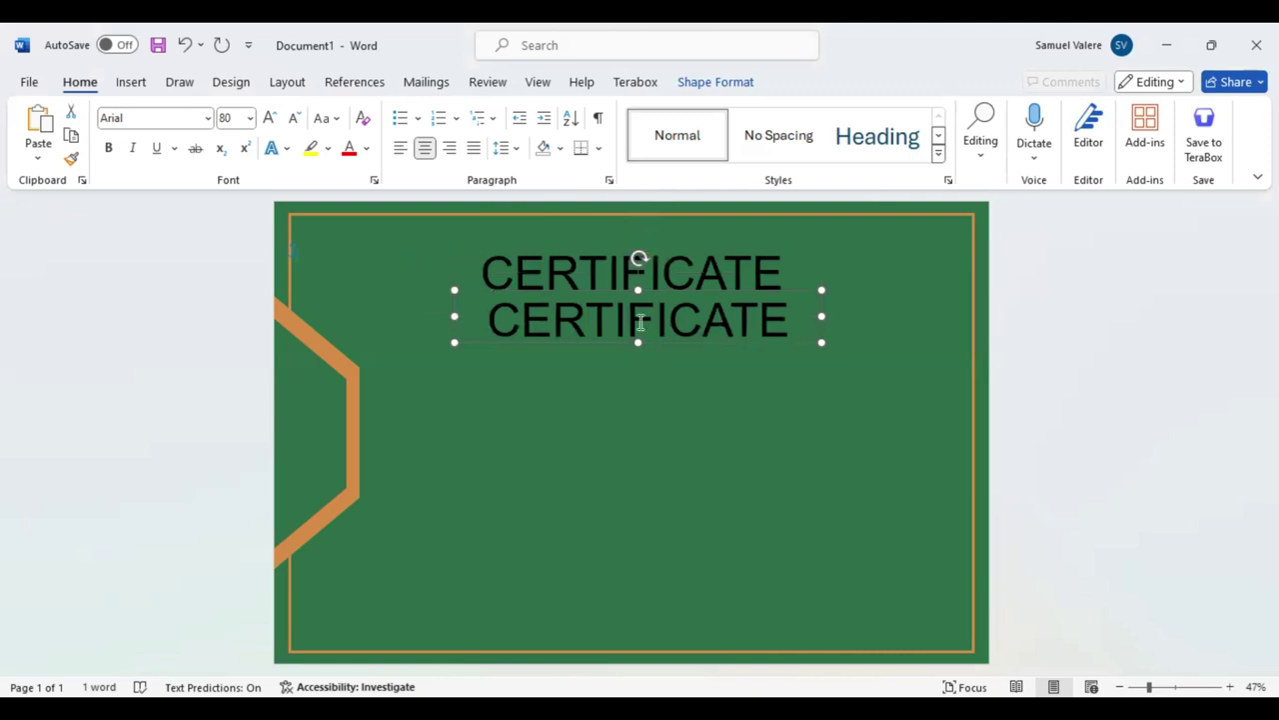
pyautogui.doubleClick(640, 322)
pyautogui.write('Of')
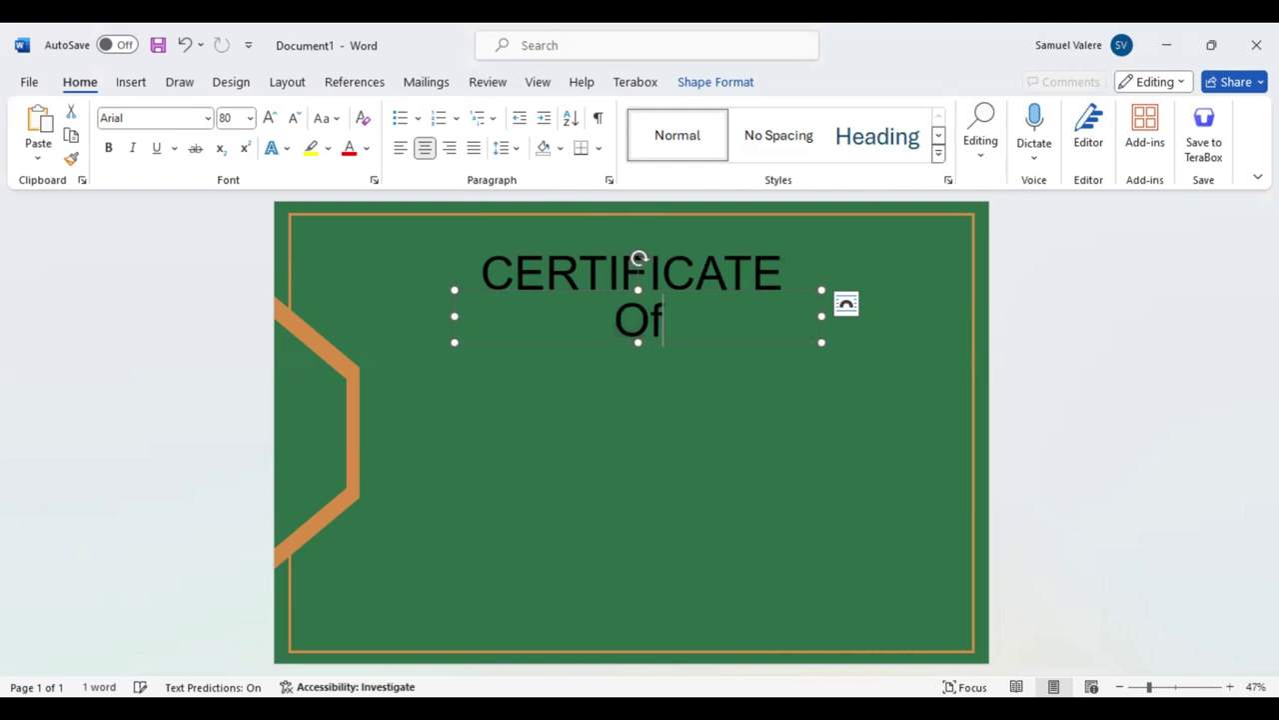
pyautogui.write(' Appreciation')
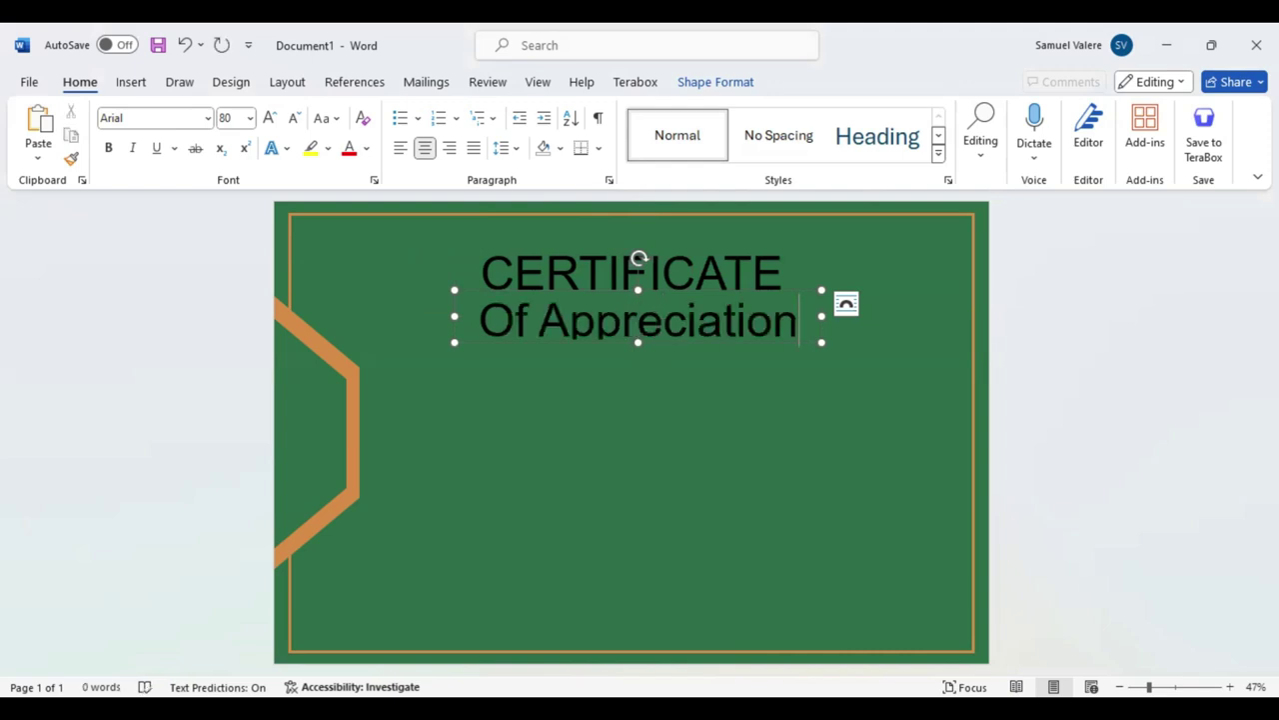
# Make the subtitle uppercase and shrink it to 28 pt
pyautogui.doubleClick(638, 317)
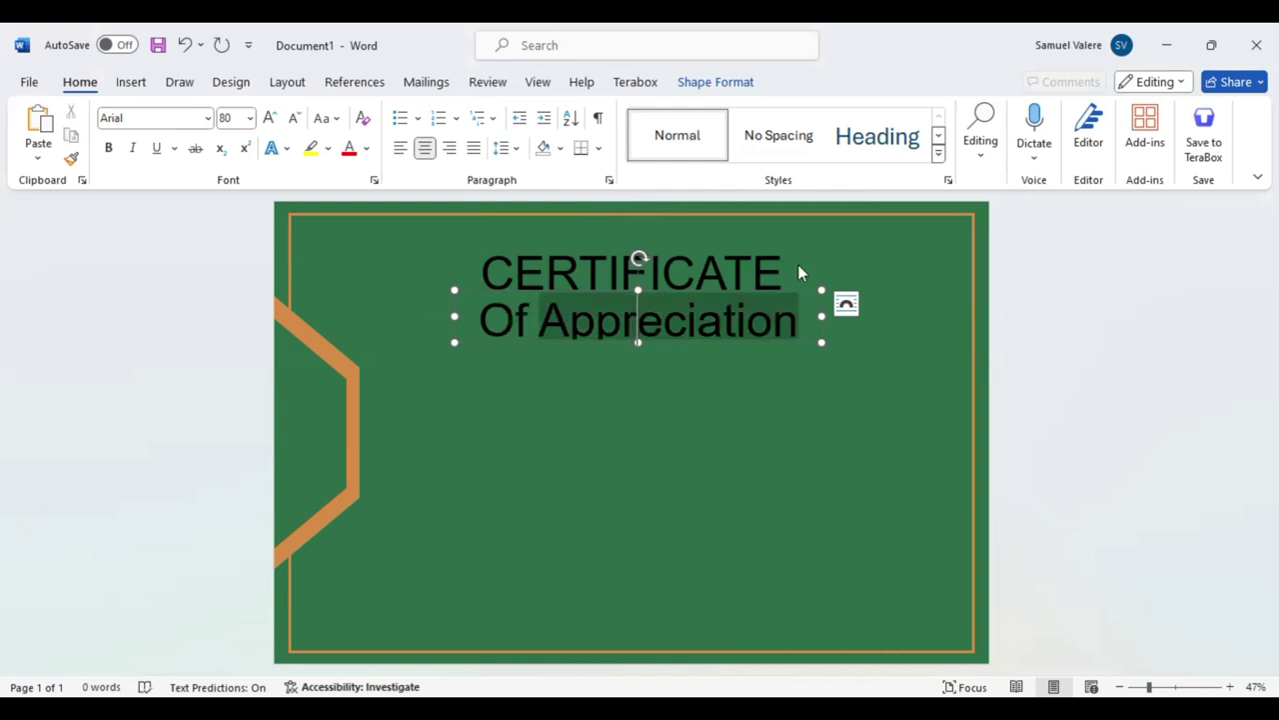
pyautogui.tripleClick(638, 317)
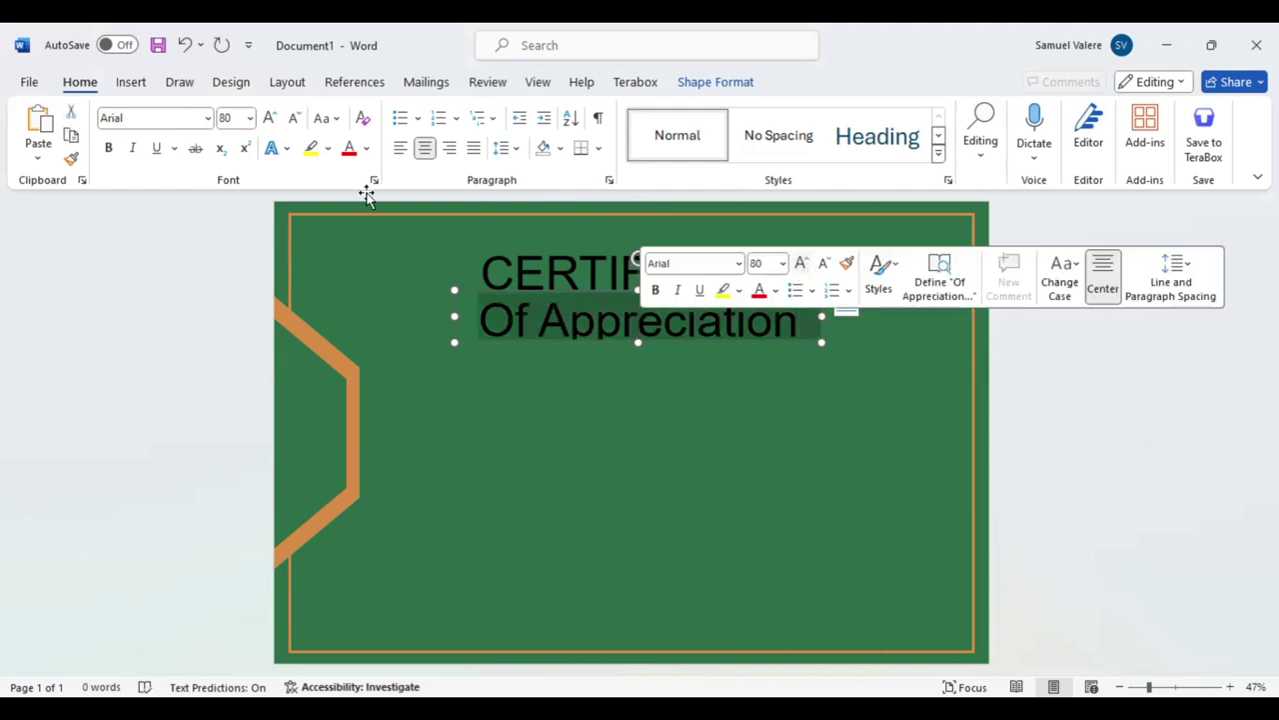
pyautogui.click(295, 119)
pyautogui.click(295, 119)
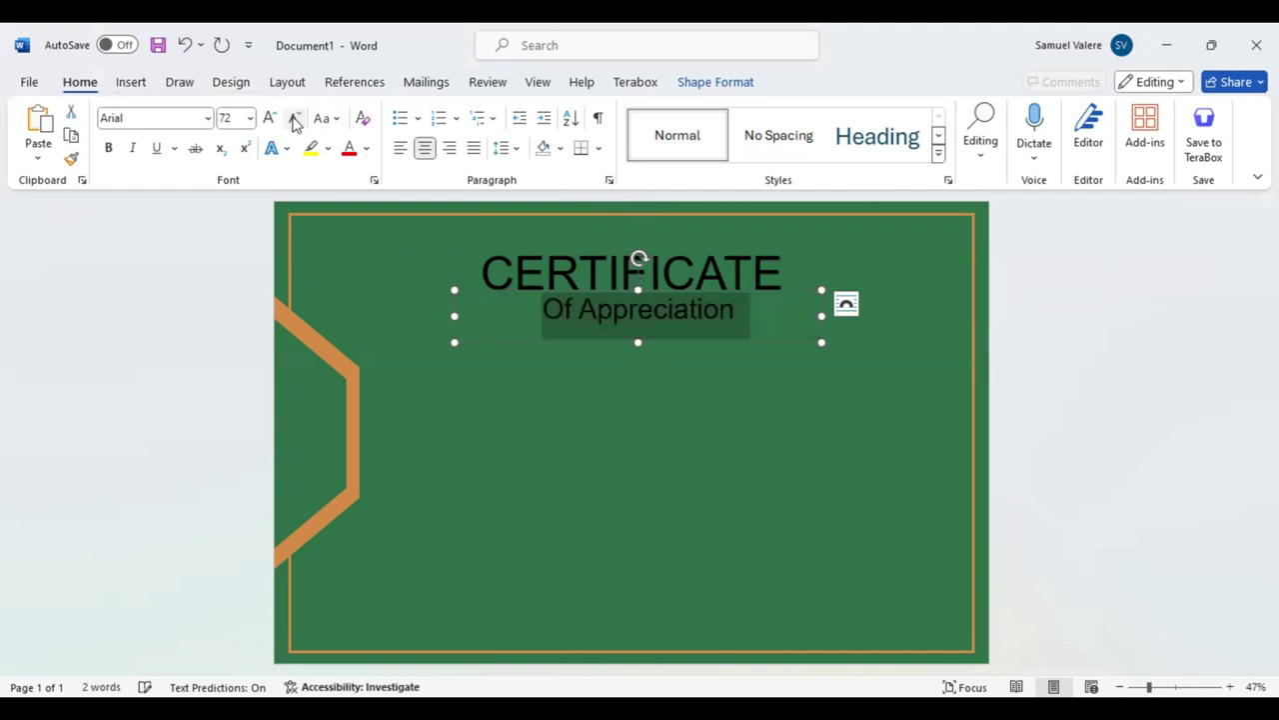
pyautogui.click(335, 119)
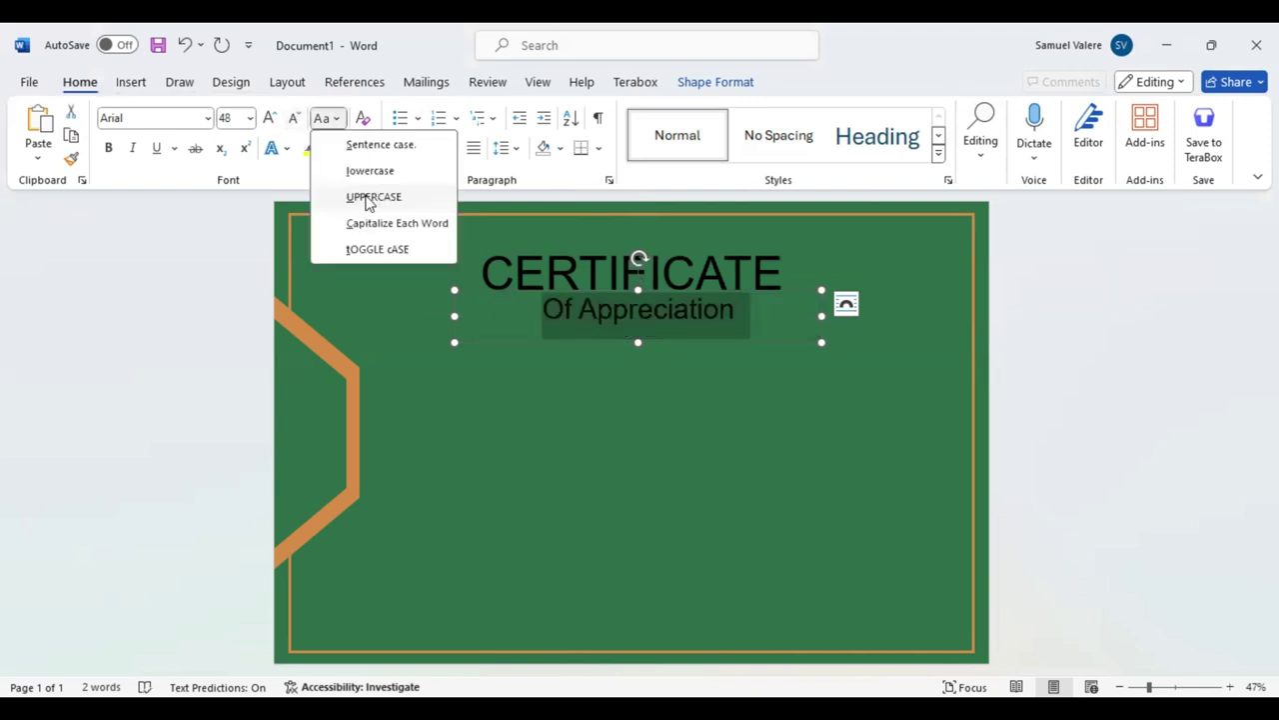
pyautogui.click(367, 198)
pyautogui.click(295, 119)
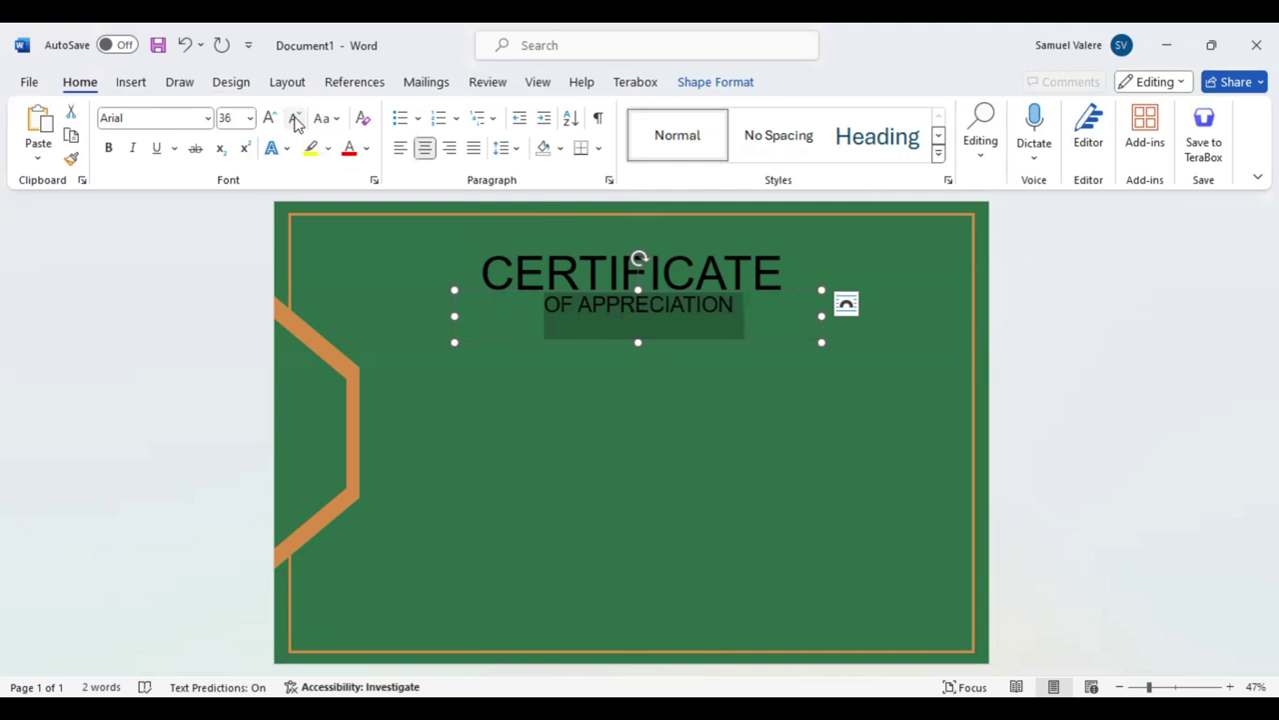
pyautogui.click(295, 118)
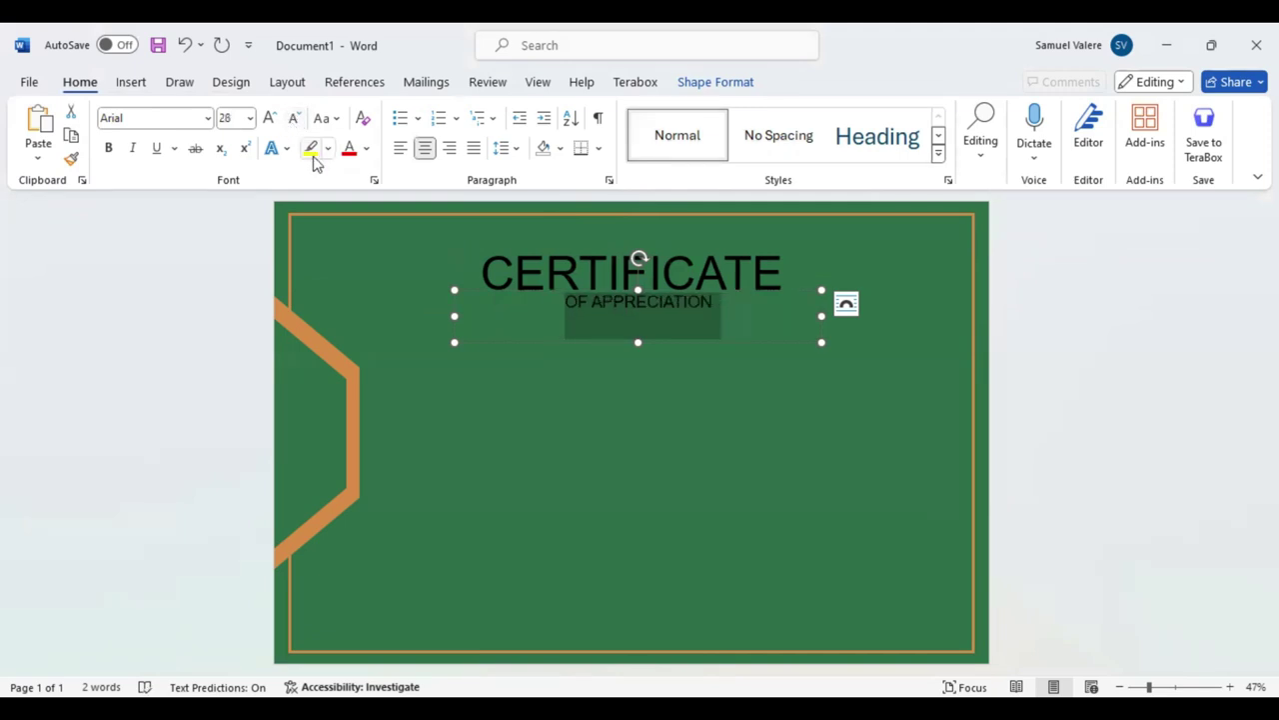
# Expand the subtitle's character spacing by 4 pt
pyautogui.click(374, 183)
pyautogui.click(528, 154)
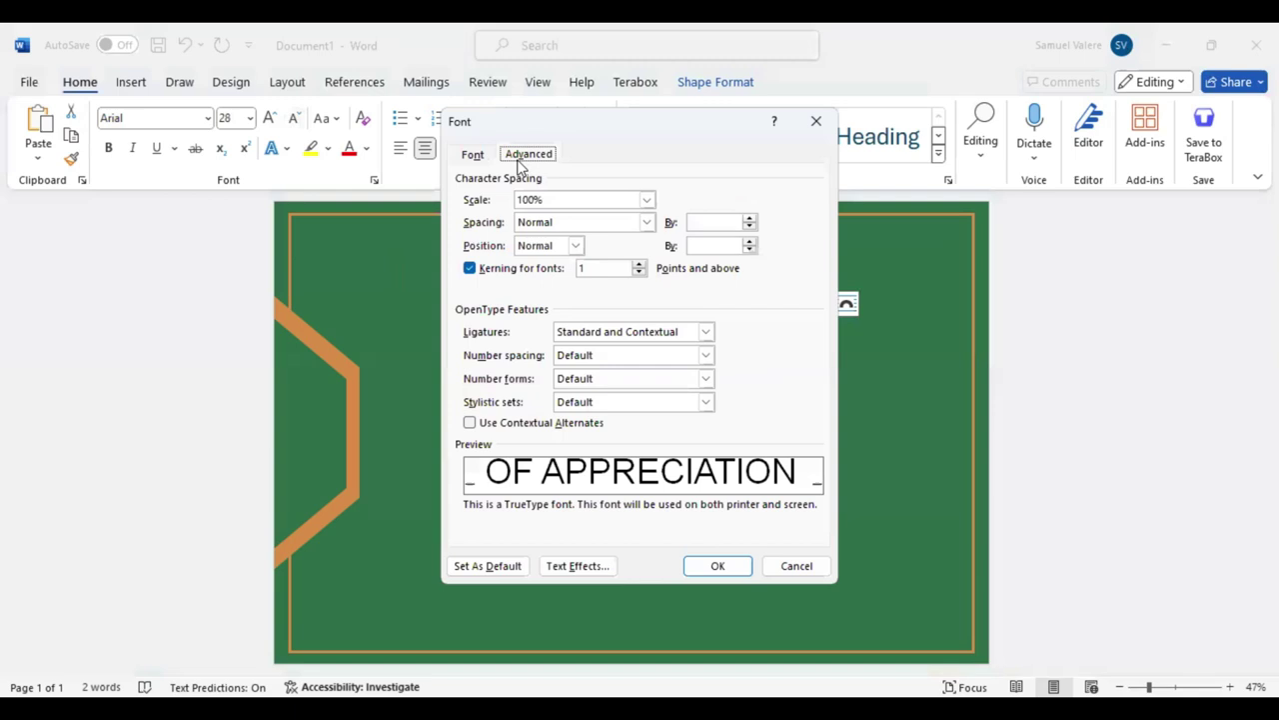
pyautogui.click(648, 223)
pyautogui.click(598, 251)
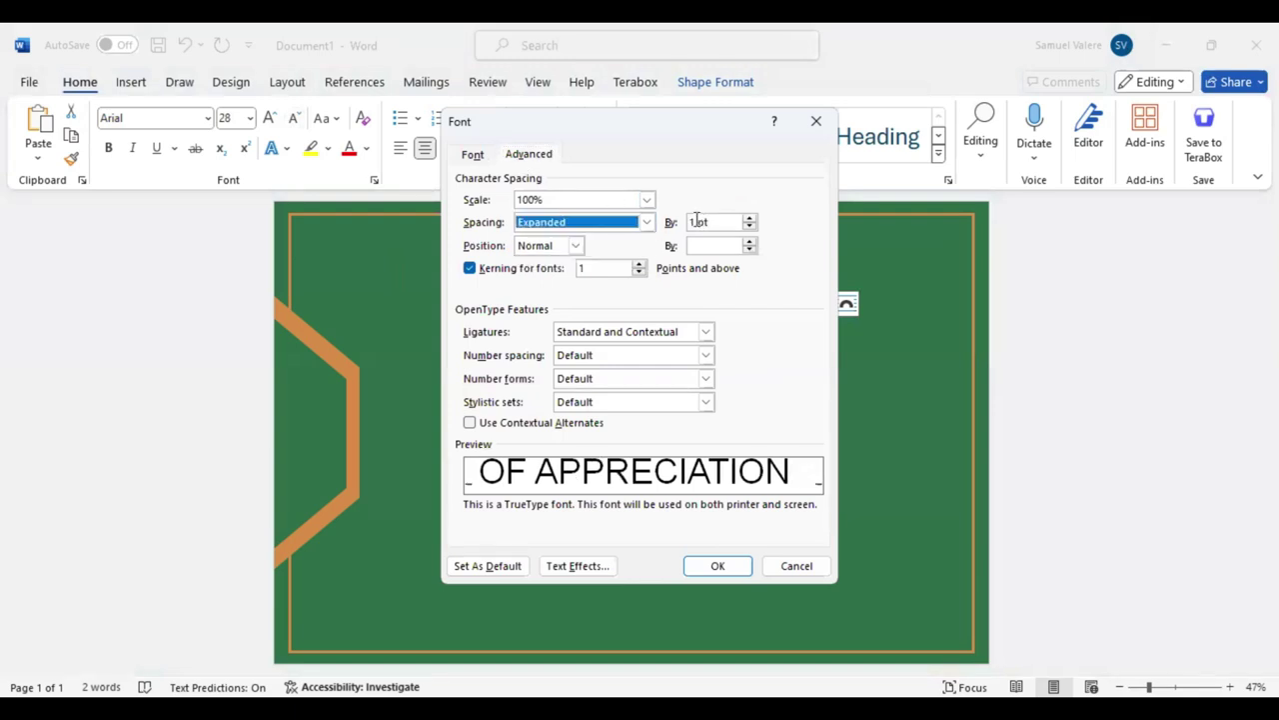
pyautogui.press('BackSpace')
pyautogui.press('BackSpace')
pyautogui.write('4')
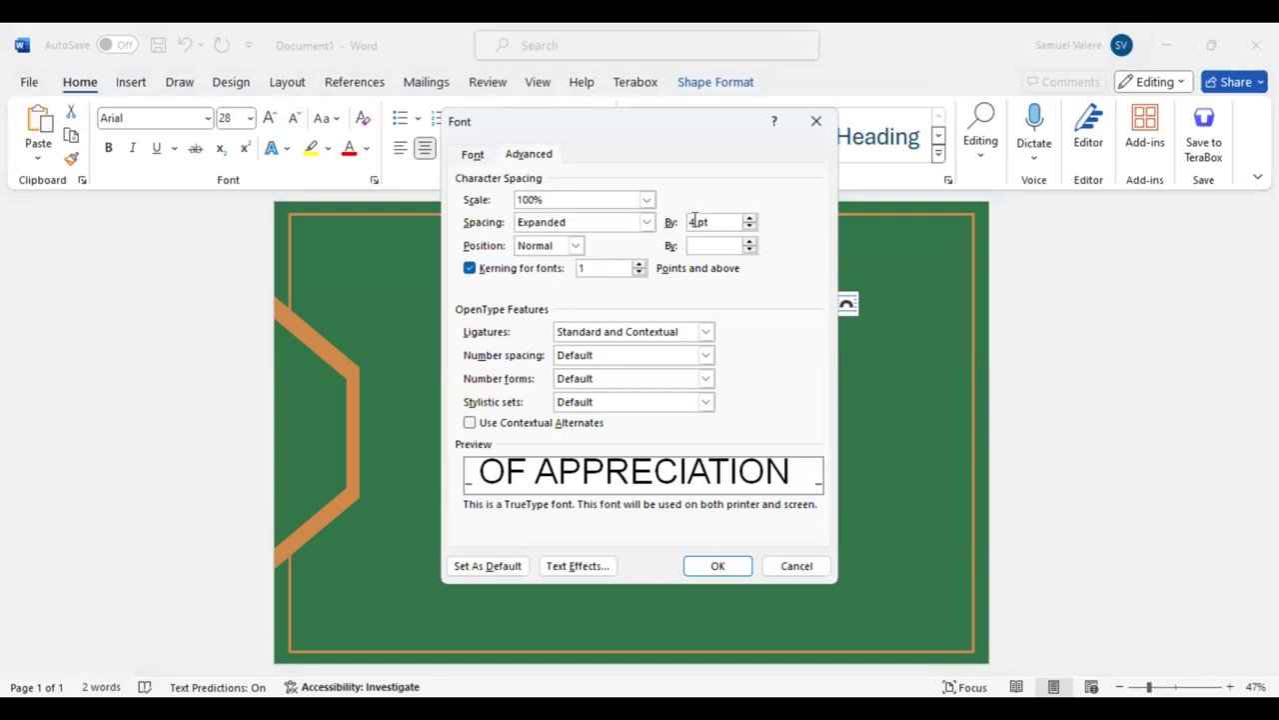
pyautogui.press('Return')
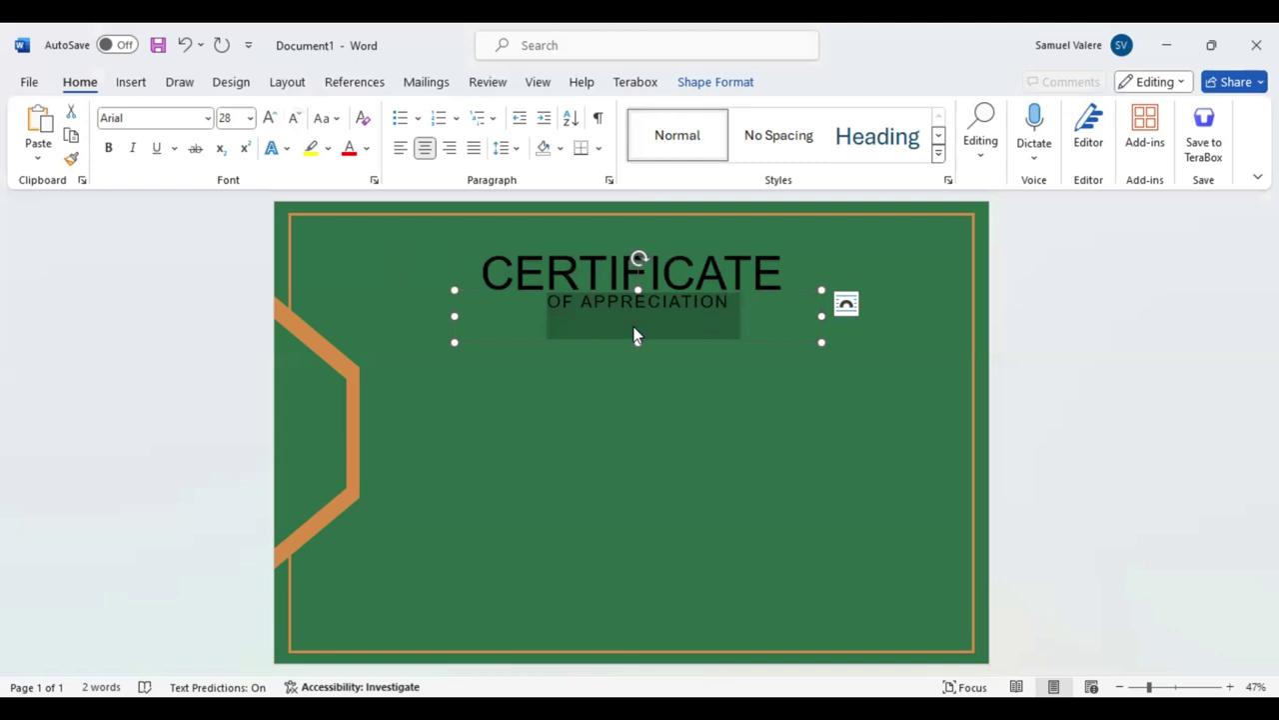
# Centre the OF APPRECIATION box under the title and colour CERTIFICATE orange
pyautogui.click(639, 342)
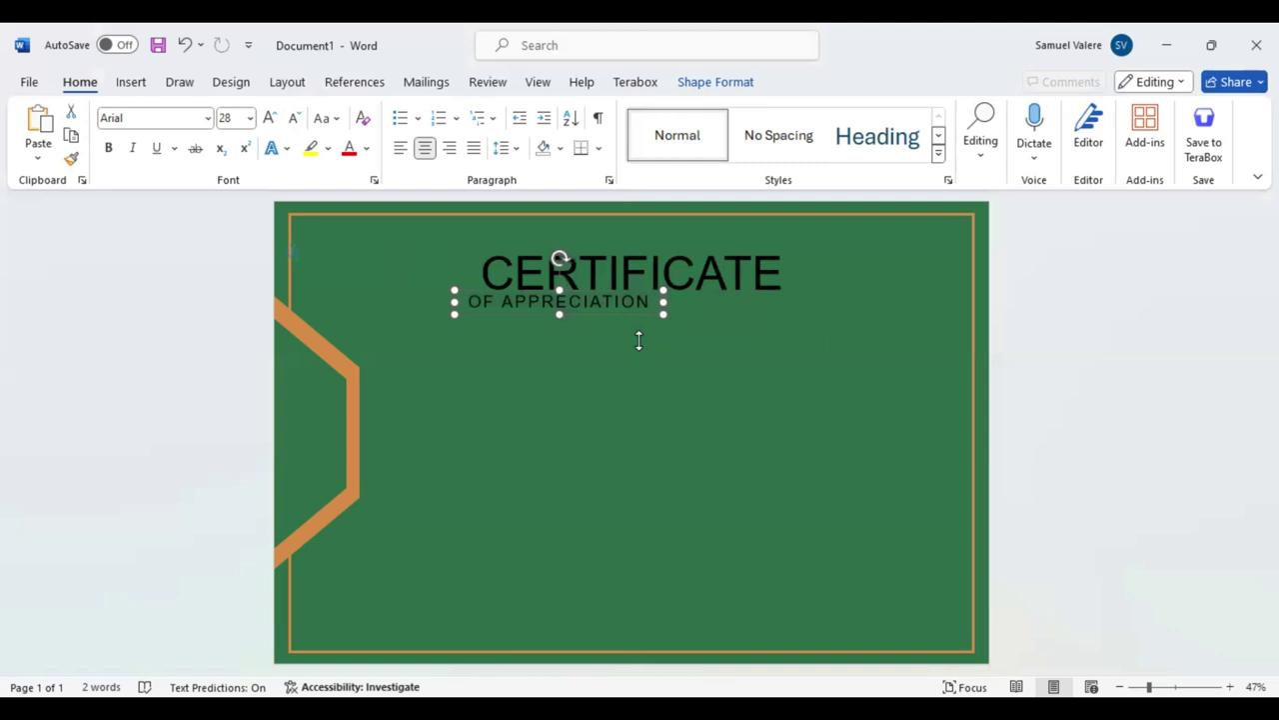
pyautogui.moveTo(559, 301); pyautogui.dragTo(632, 302)
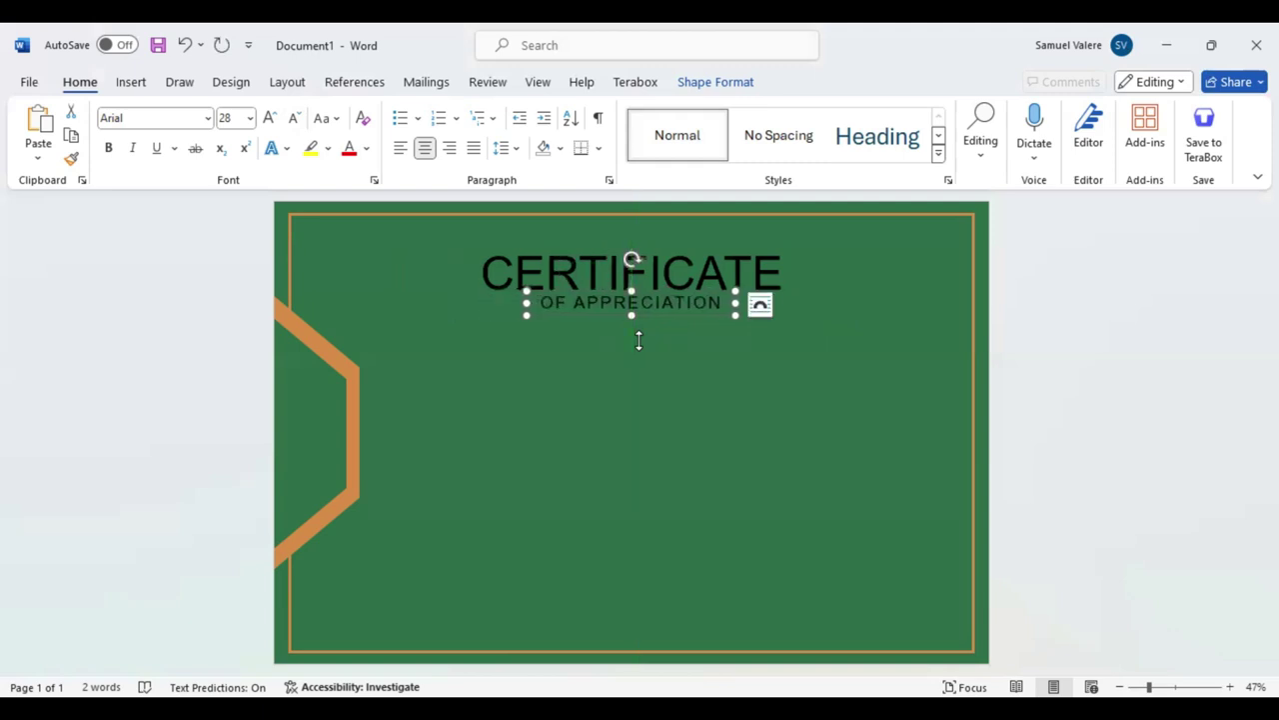
pyautogui.doubleClick(684, 258)
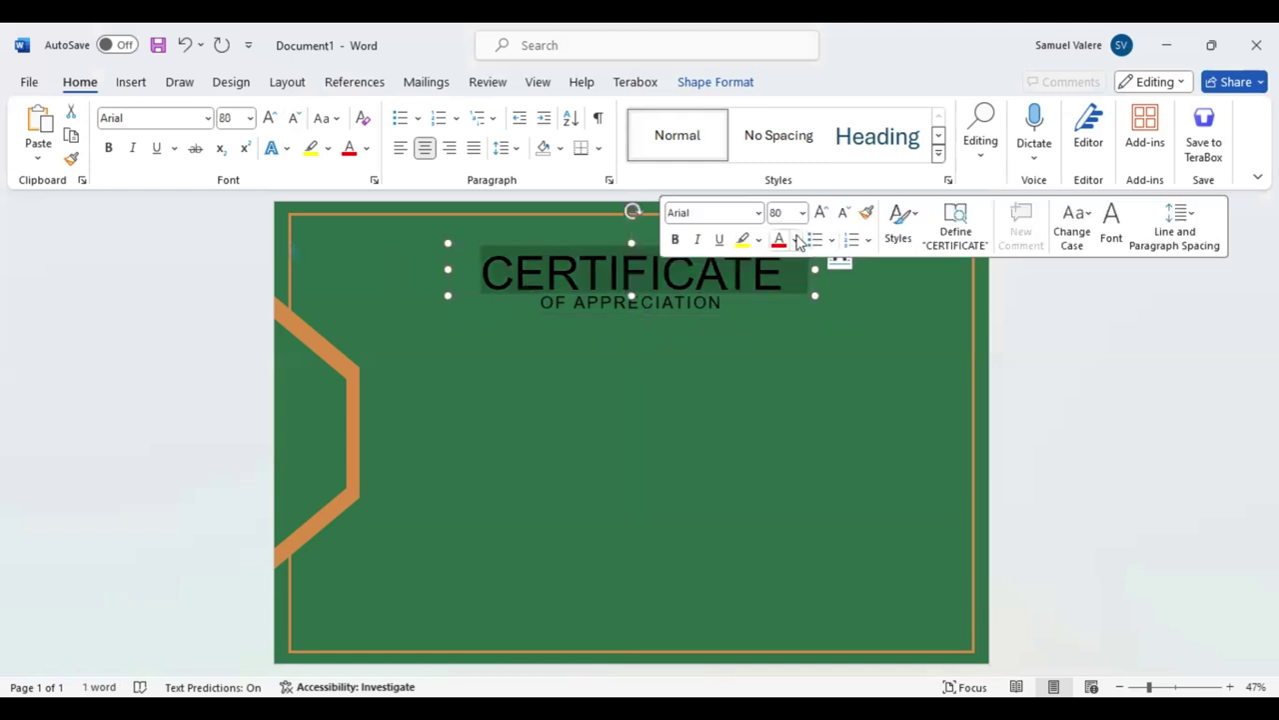
pyautogui.click(796, 240)
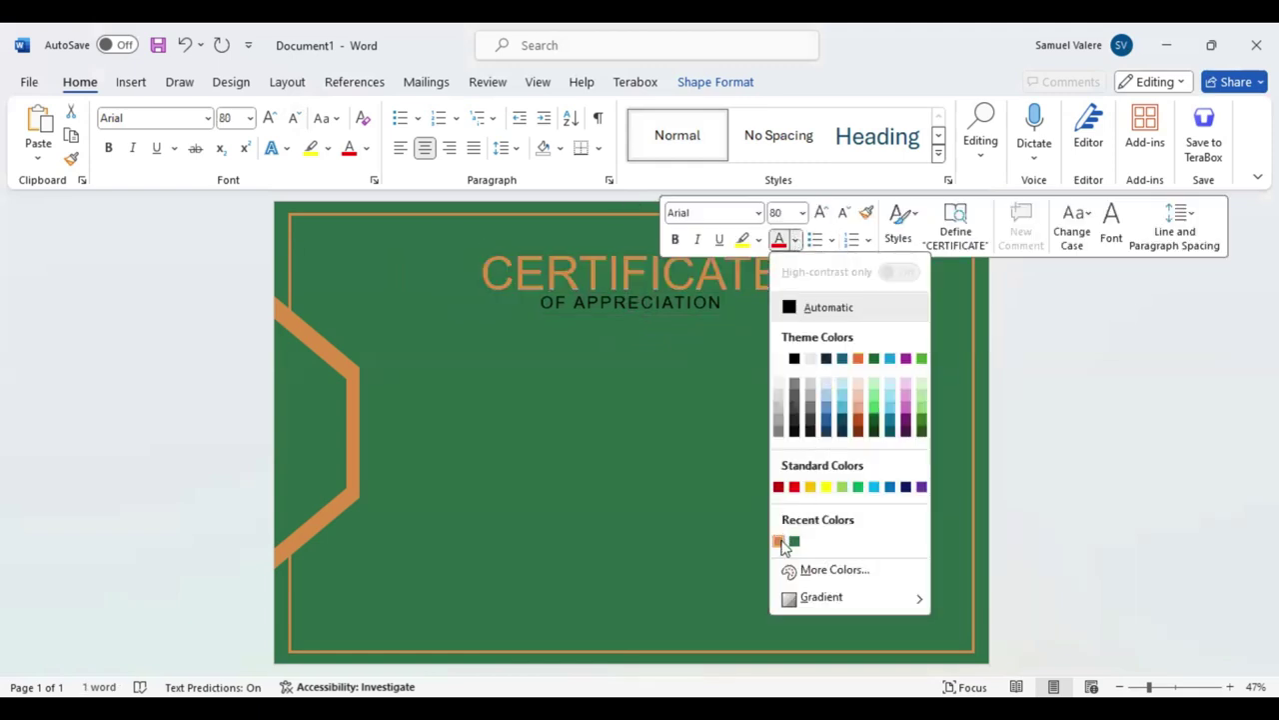
pyautogui.click(779, 542)
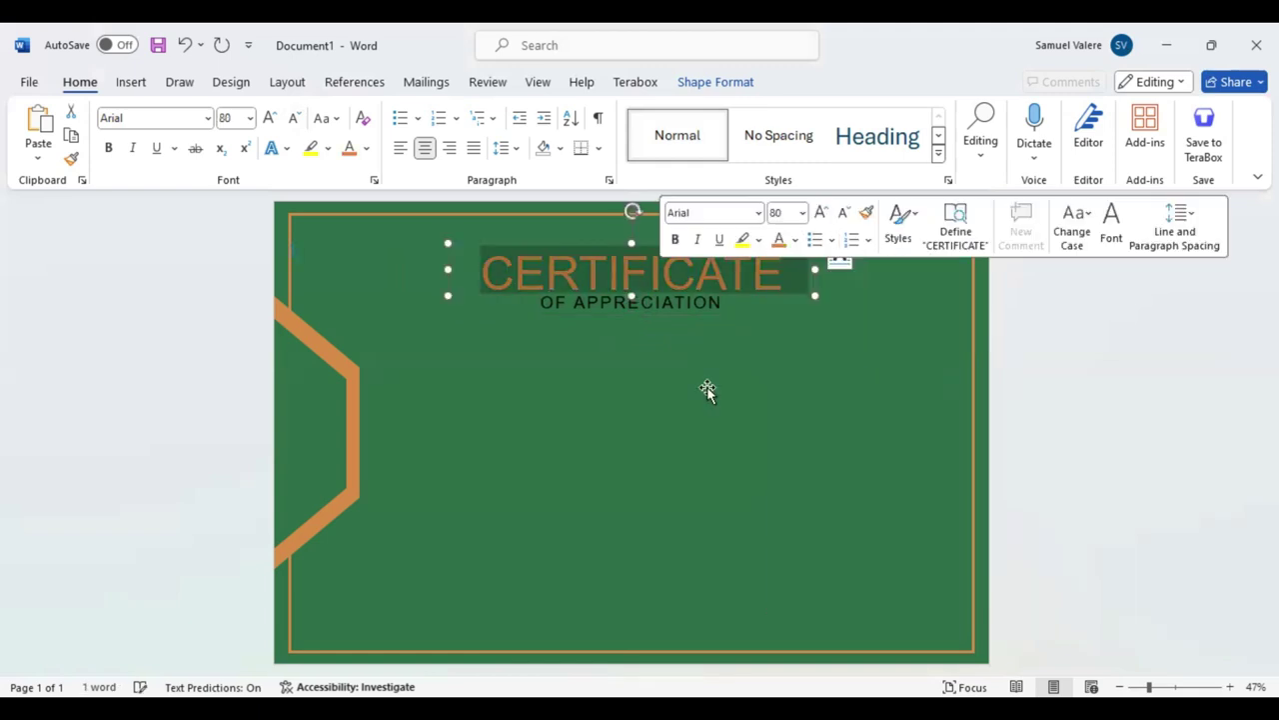
pyautogui.click(657, 354)
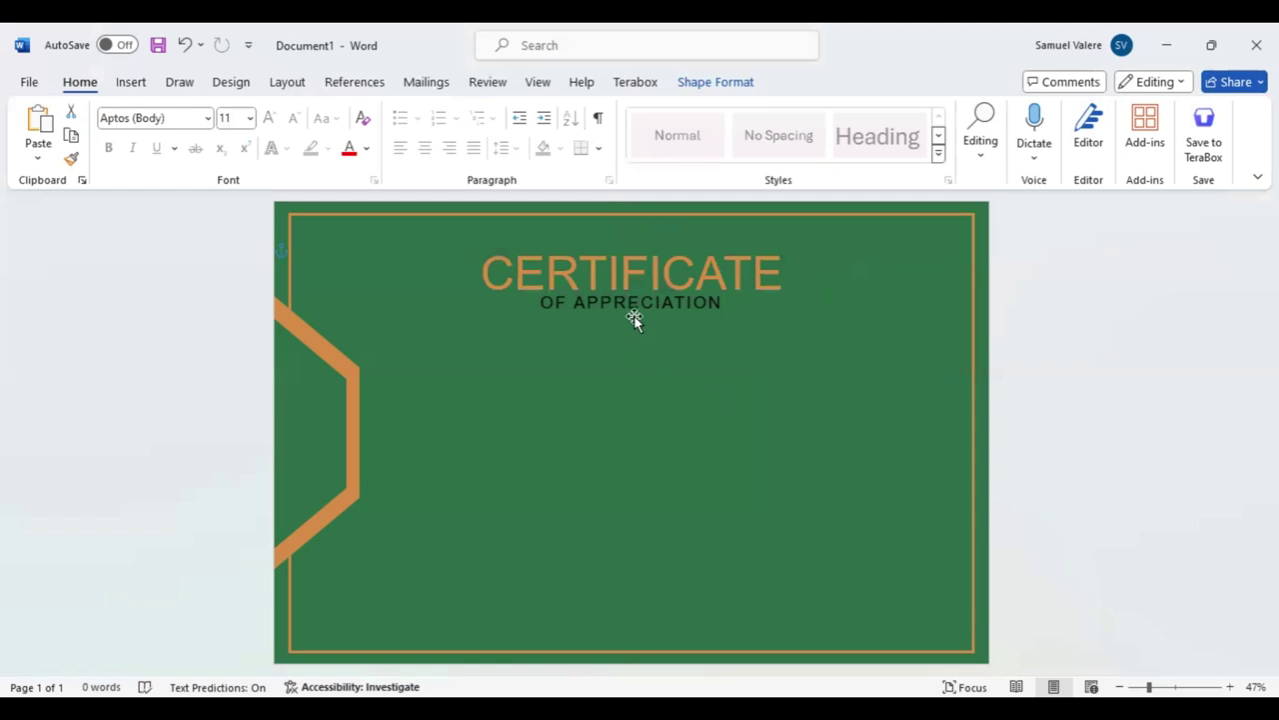
pyautogui.click(649, 320)
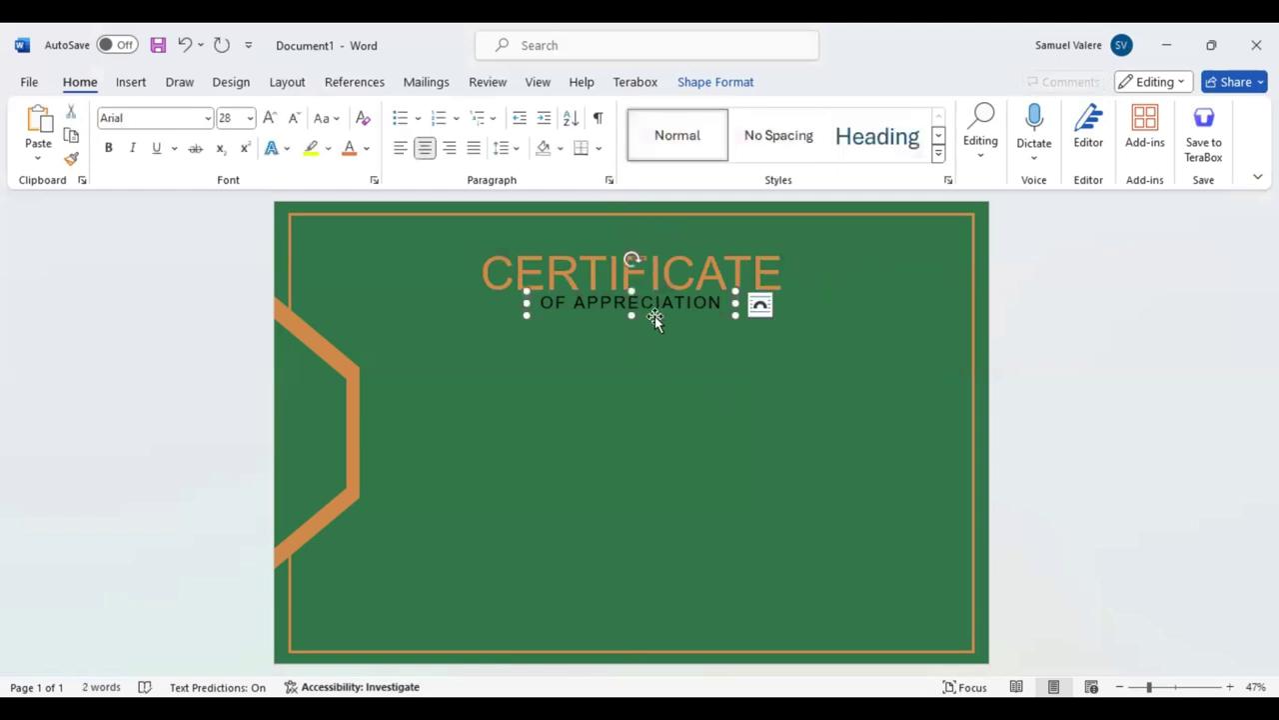
# Copy the subtitle box below it, type 'This Certificate Is Greatly Presented To', and widen the box
pyautogui.keyDown('ctrl'); pyautogui.moveTo(661, 317); pyautogui.dragTo(663, 348); pyautogui.keyUp('ctrl')
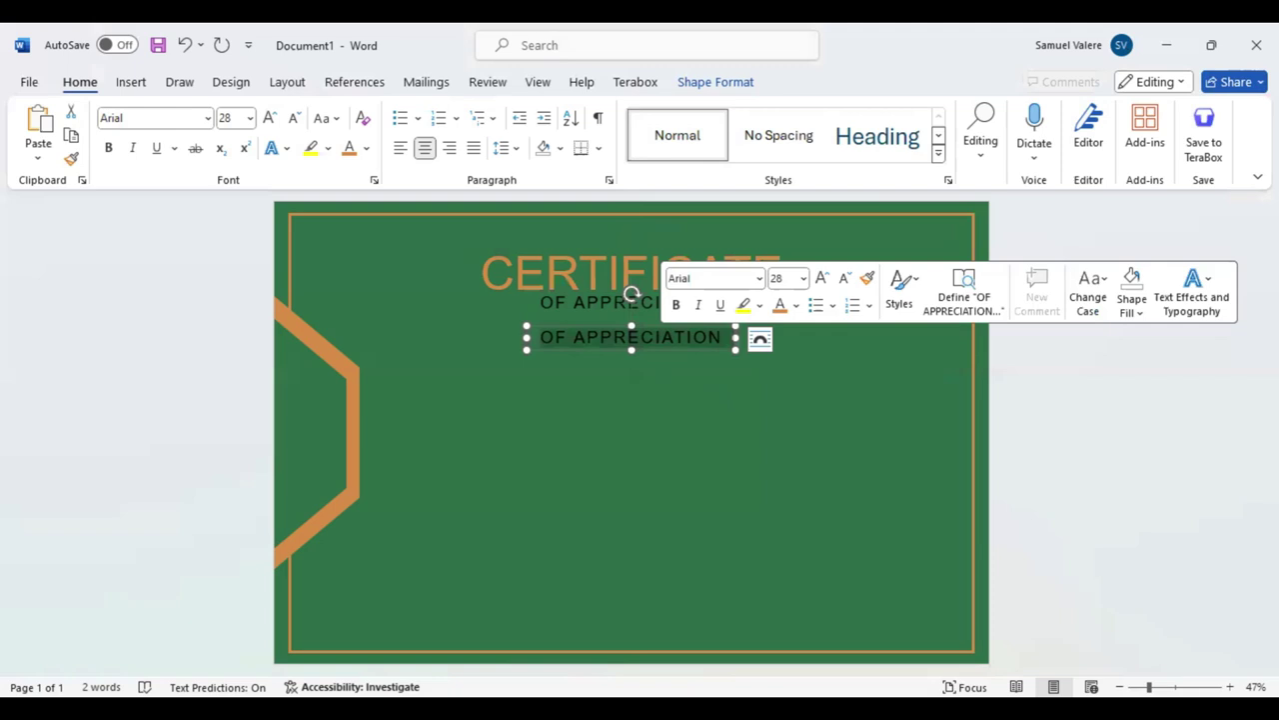
pyautogui.write('This Certificate ')
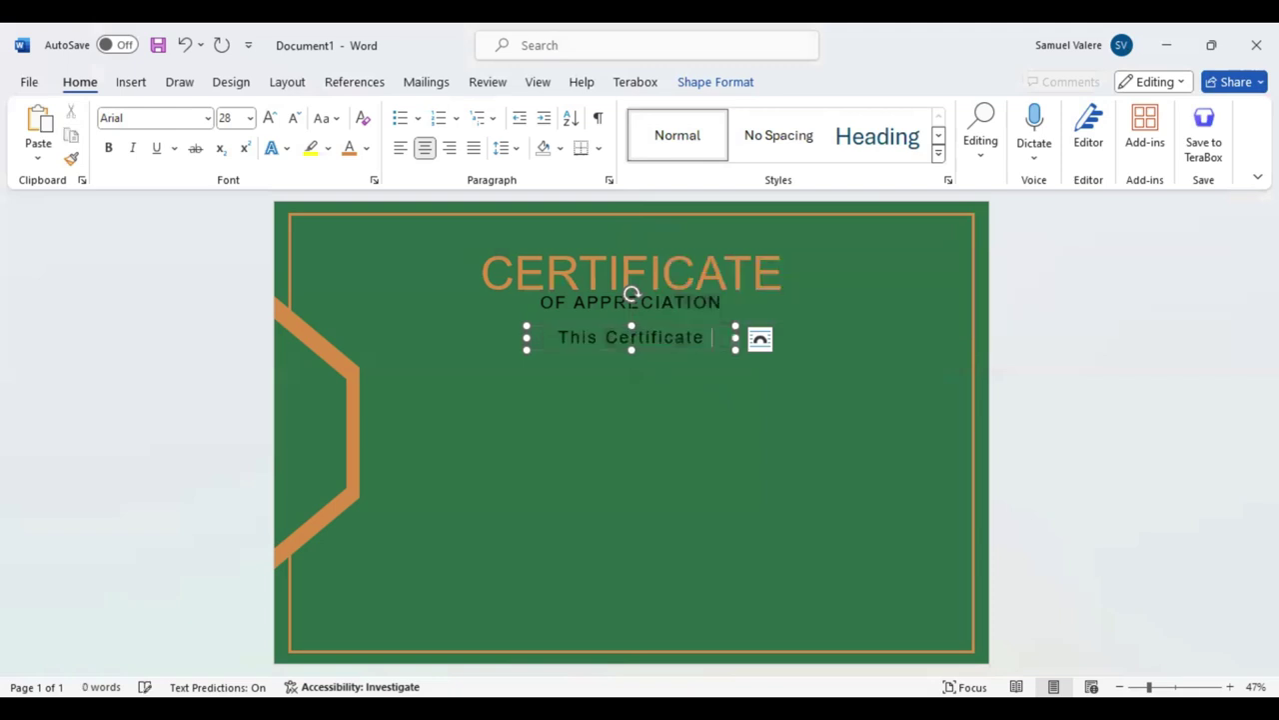
pyautogui.write('Is')
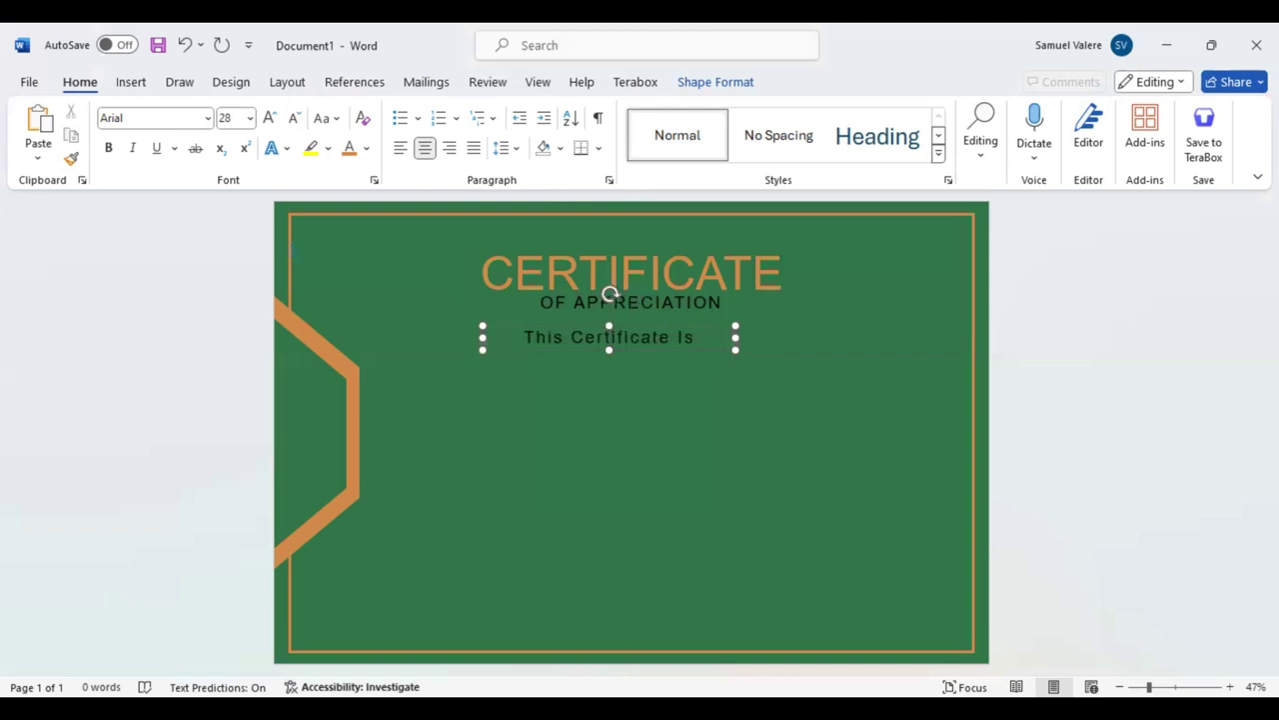
pyautogui.write('Greatly')
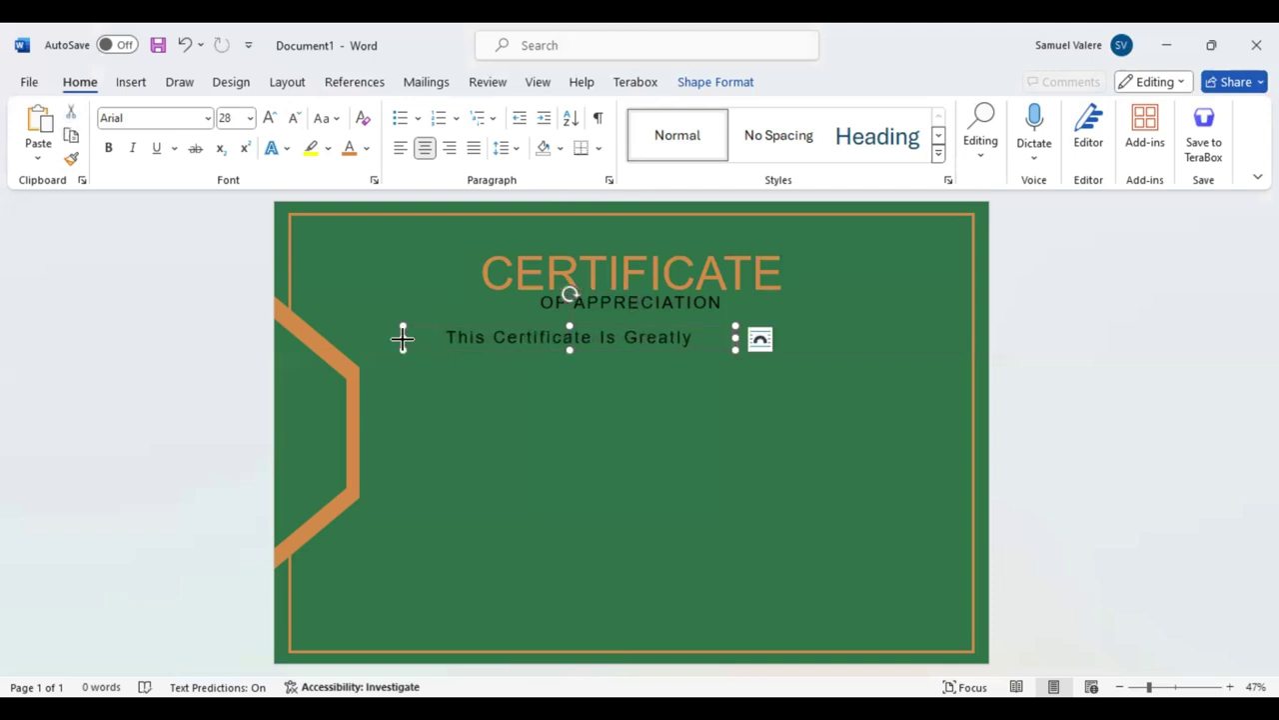
pyautogui.moveTo(735, 338); pyautogui.dragTo(847, 339)
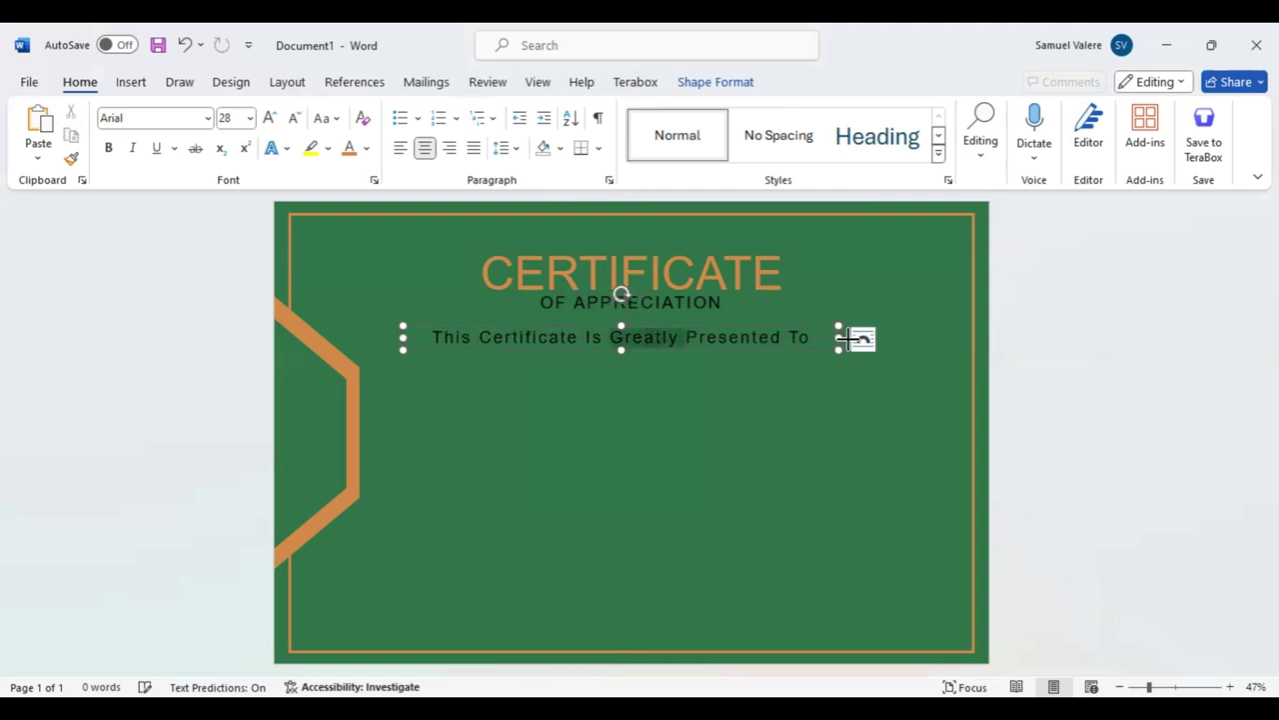
# Make the presented-to line uppercase and shrink it to 20 pt
pyautogui.hotkey('ctrl', 'a')
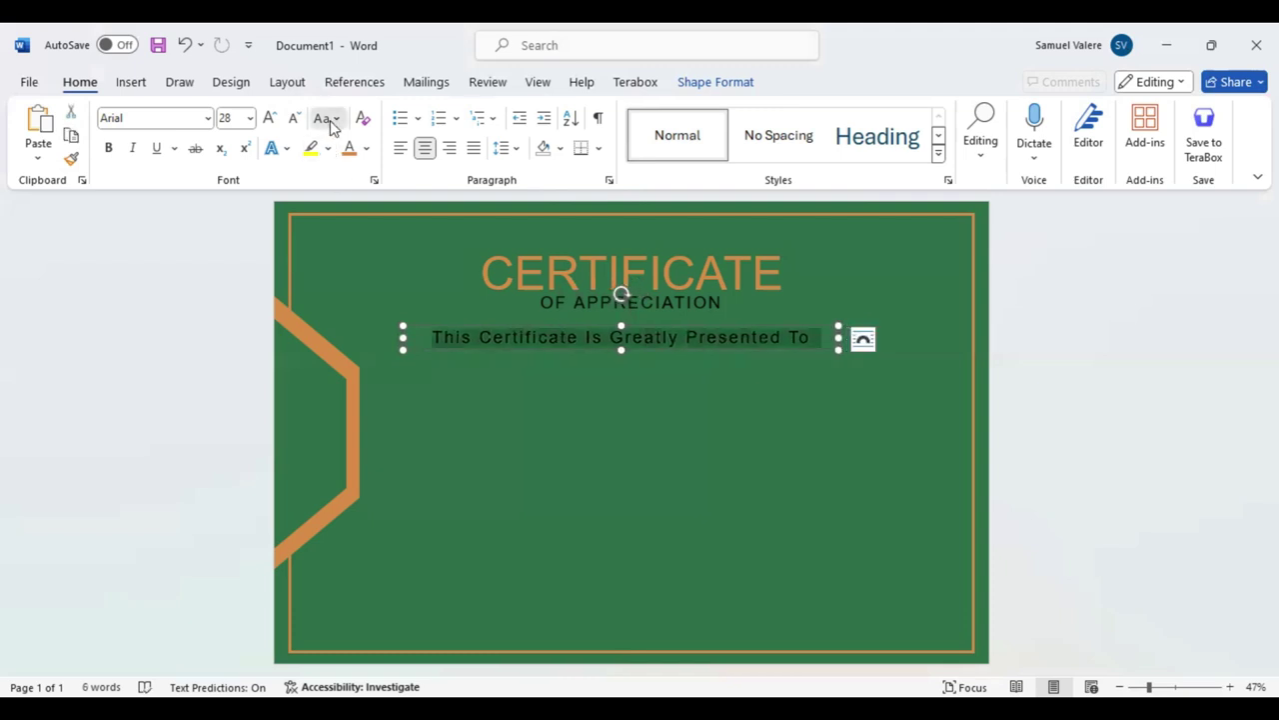
pyautogui.click(324, 118)
pyautogui.click(378, 200)
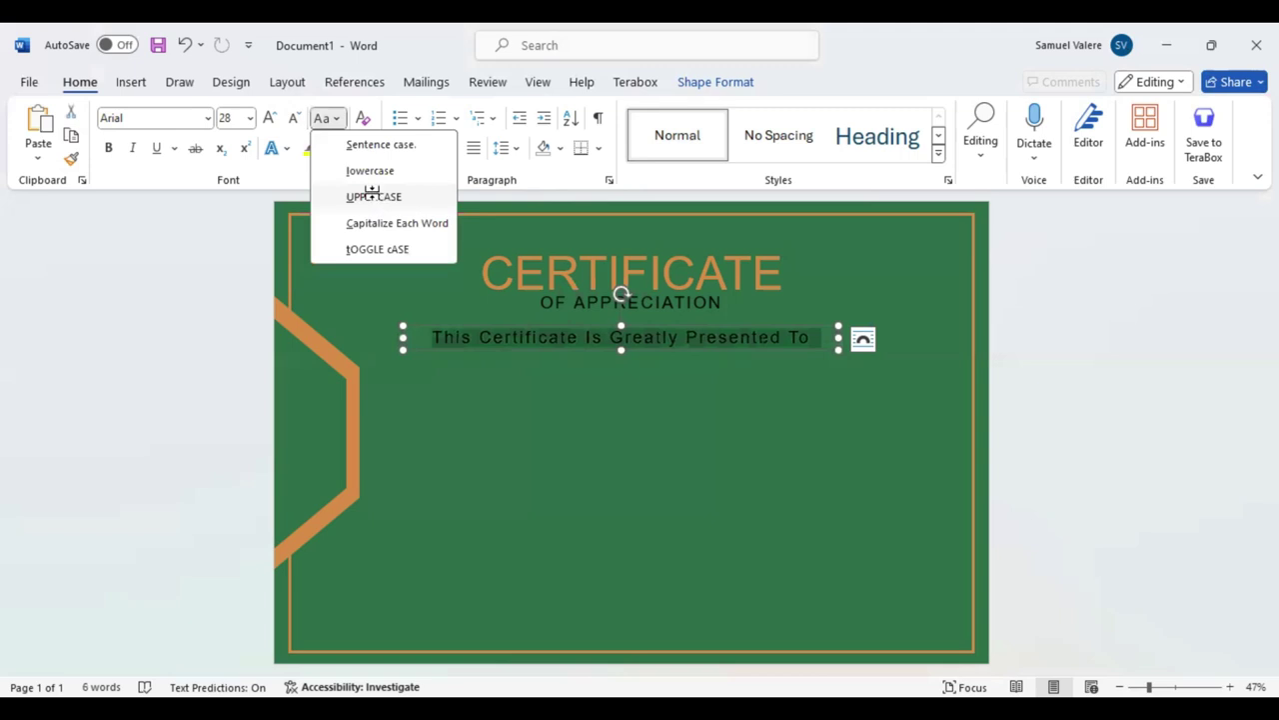
pyautogui.click(296, 118)
pyautogui.click(297, 118)
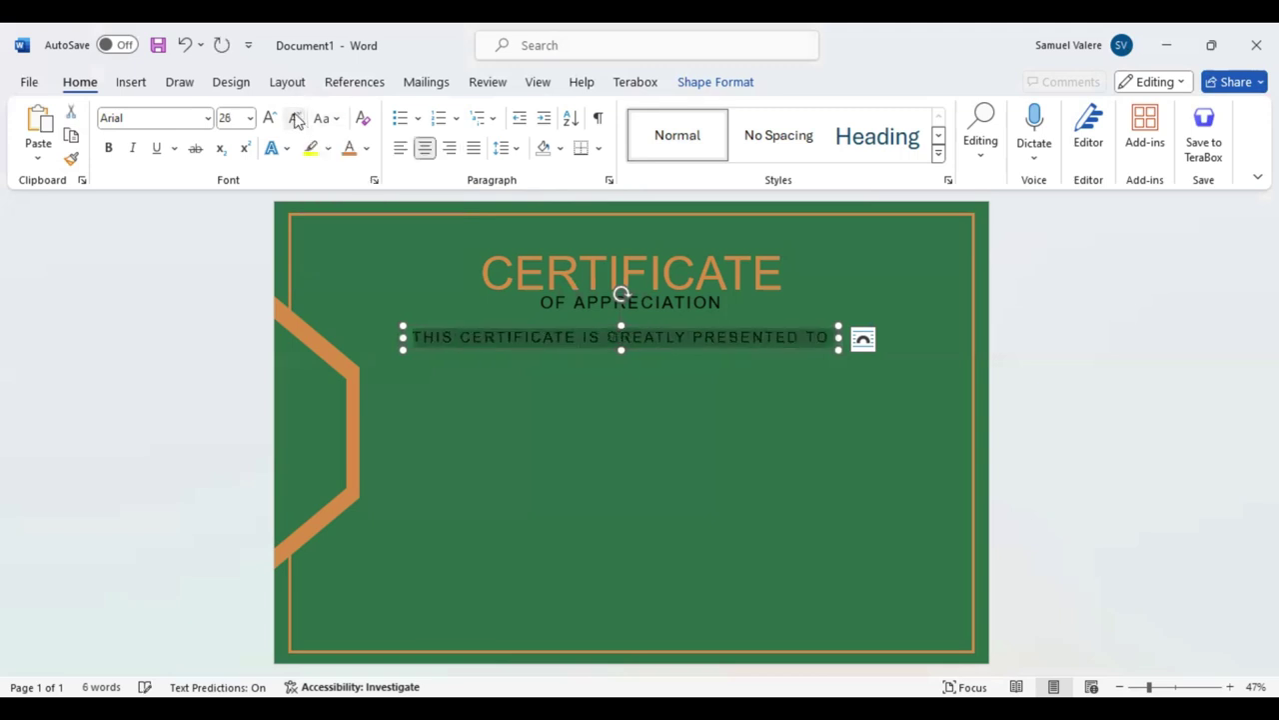
pyautogui.click(297, 118)
pyautogui.click(297, 118)
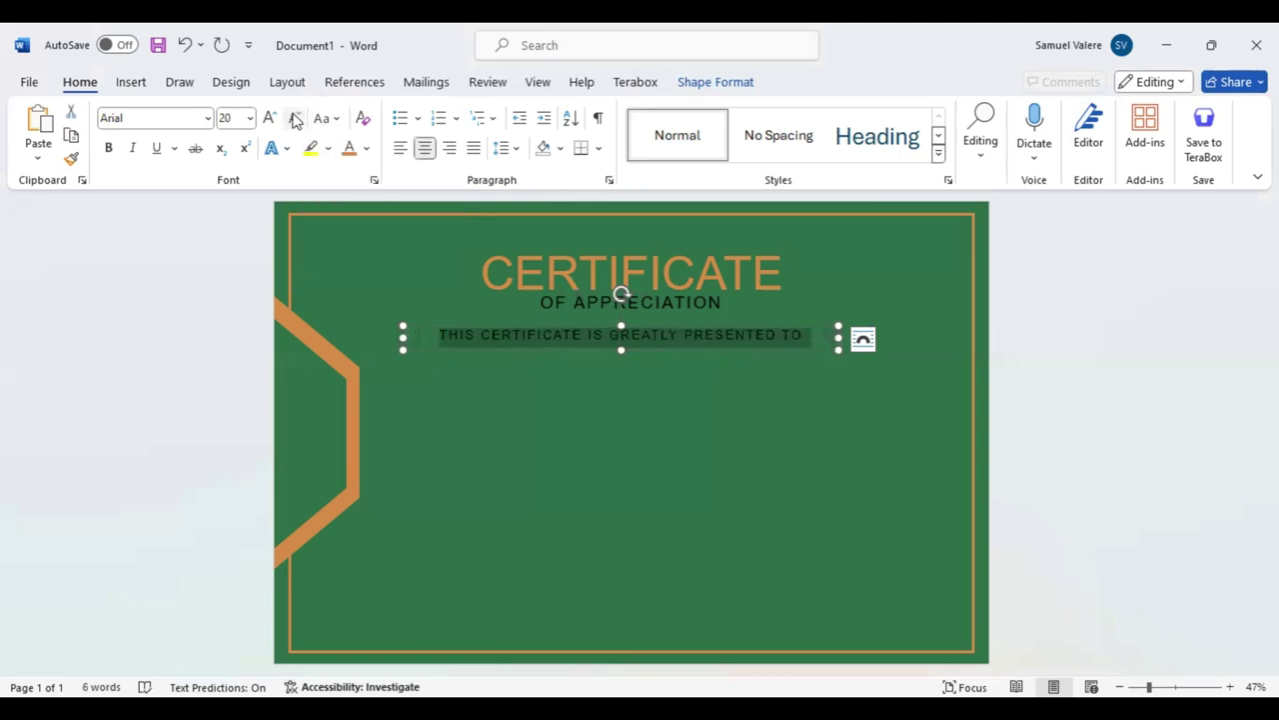
# Nudge the presented-to line's box right and down until it is horizontally centred below the subtitle
pyautogui.click(350, 152)
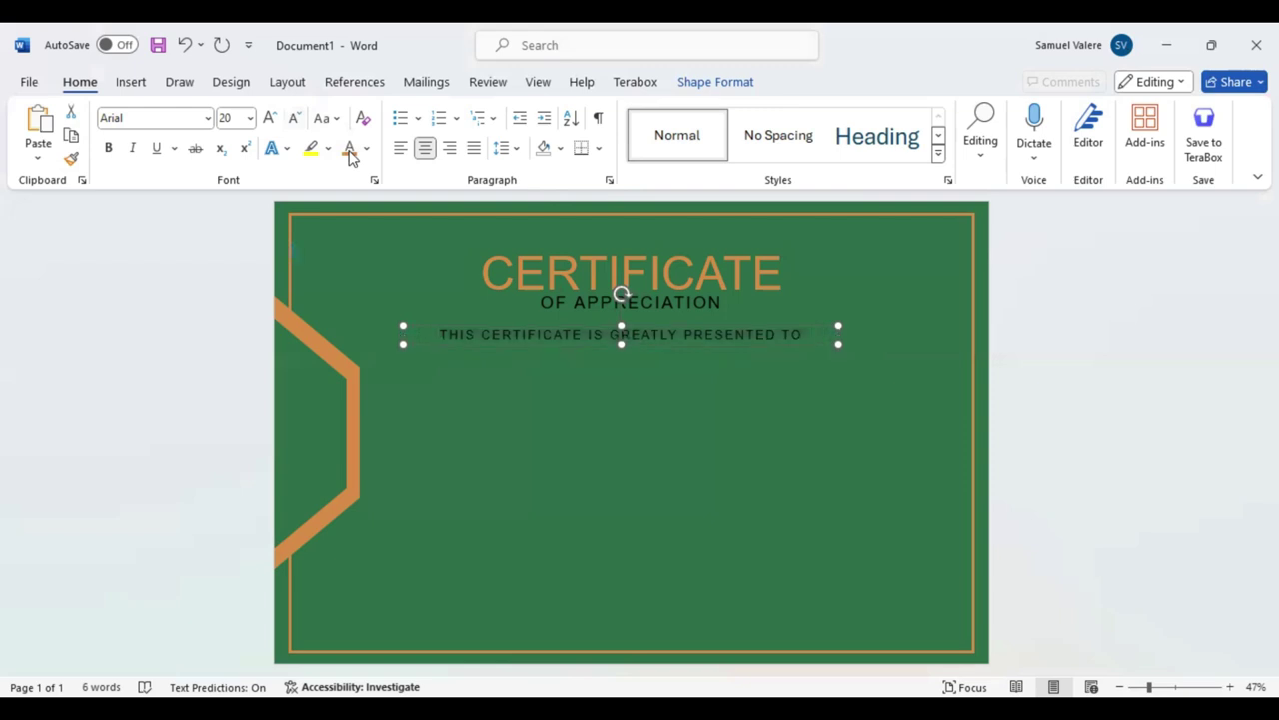
pyautogui.press('Right')
pyautogui.press('Down')
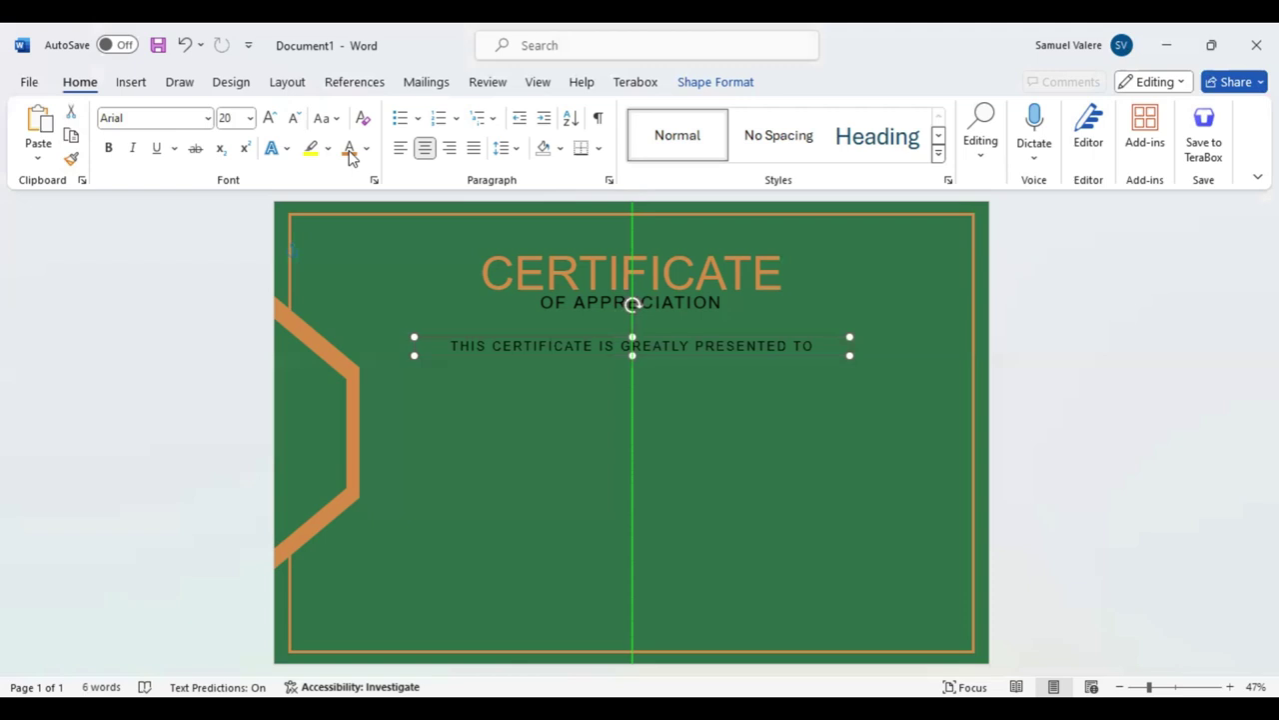
# Copy the CERTIFICATE title below the presented-to line and replace it with 'Name Surname'
pyautogui.click(732, 299)
pyautogui.keyDown('ctrl'); pyautogui.moveTo(732, 299); pyautogui.dragTo(708, 427); pyautogui.keyUp('ctrl')
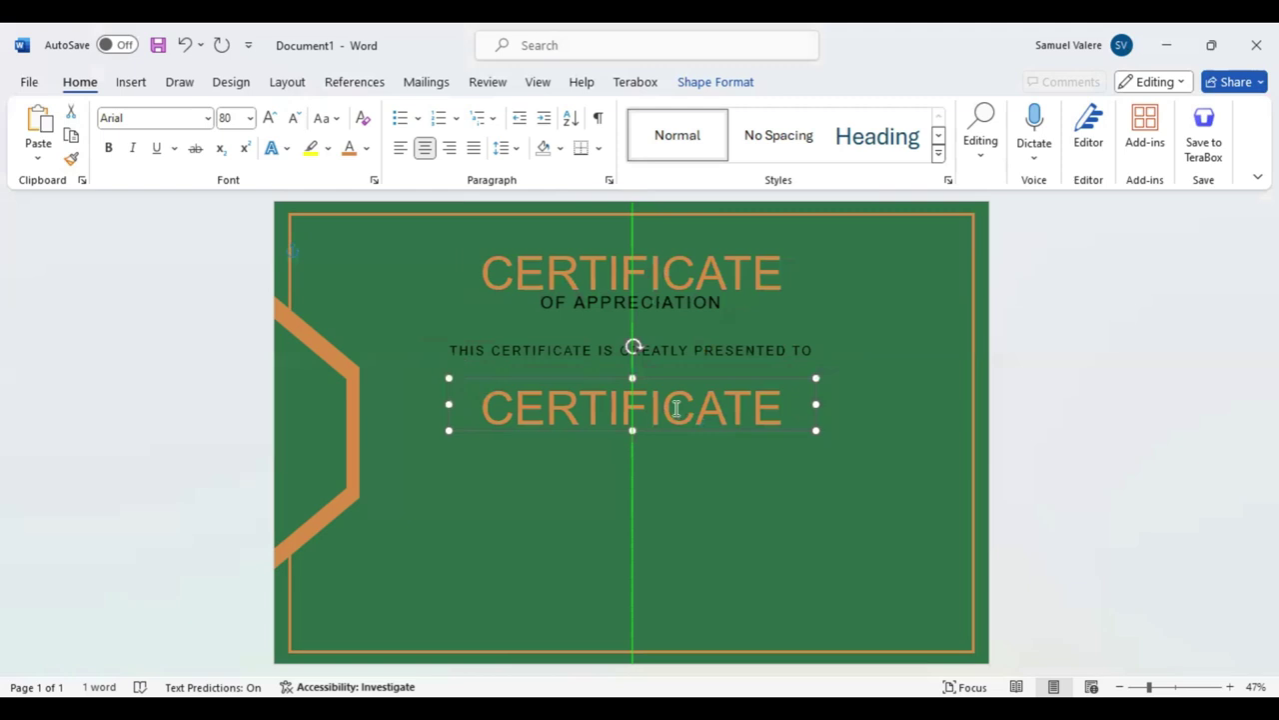
pyautogui.doubleClick(675, 408)
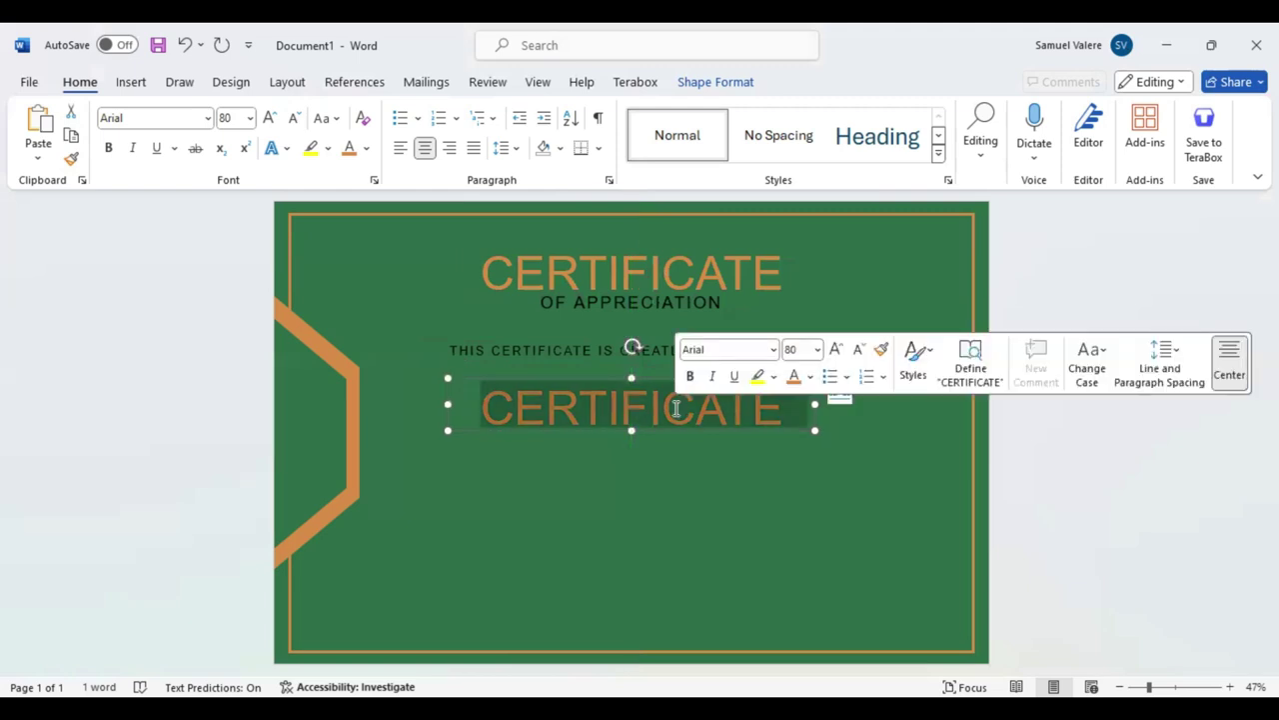
pyautogui.write('N')
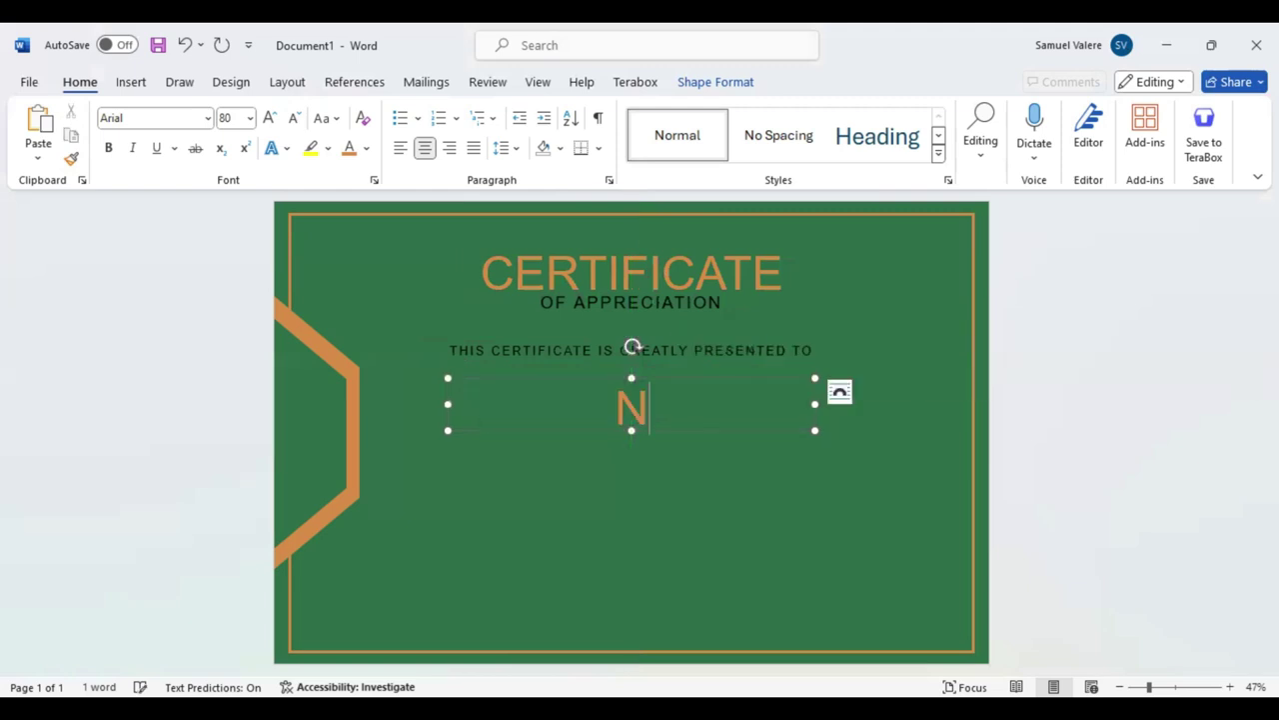
pyautogui.write('ame Surname')
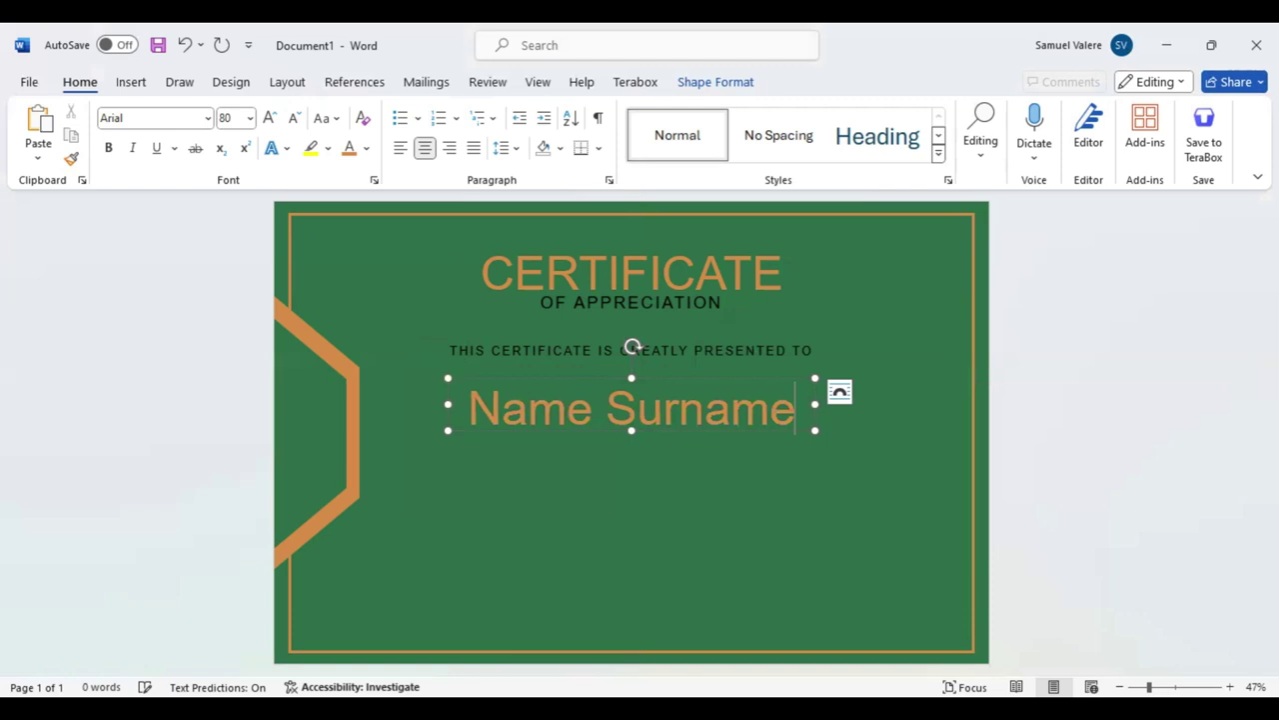
# Set the Name Surname text to the Palace Script MT font
pyautogui.click(706, 408)
pyautogui.tripleClick(705, 408)
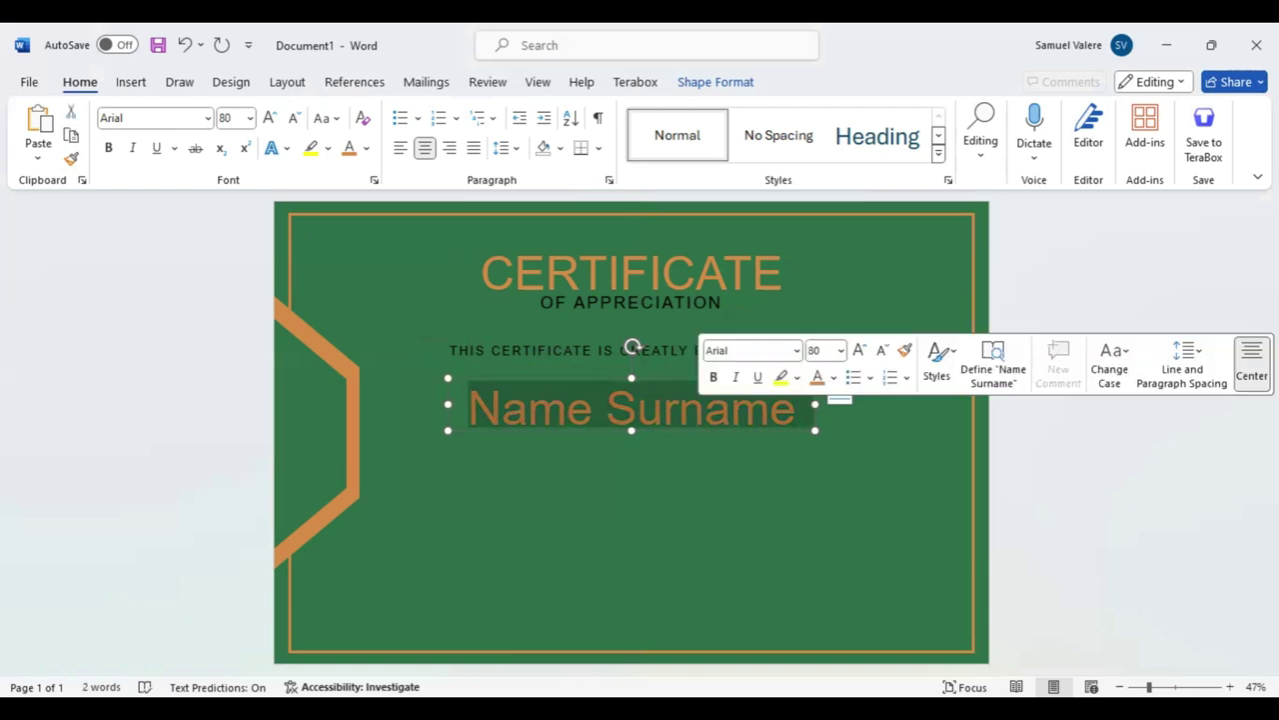
pyautogui.click(759, 351)
pyautogui.write('Palace Script MT')
pyautogui.press('Return')
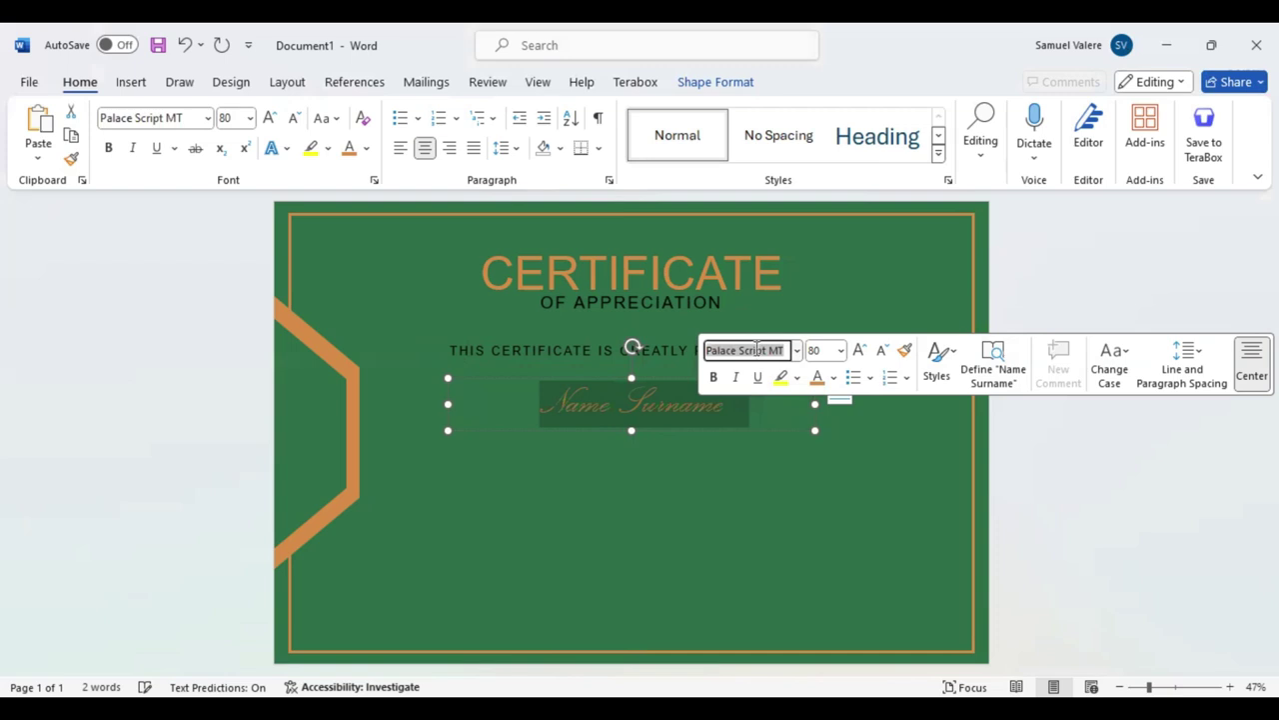
# Enlarge Name Surname to size 160, extend its box, and centre it below the presentation line
pyautogui.click(270, 119)
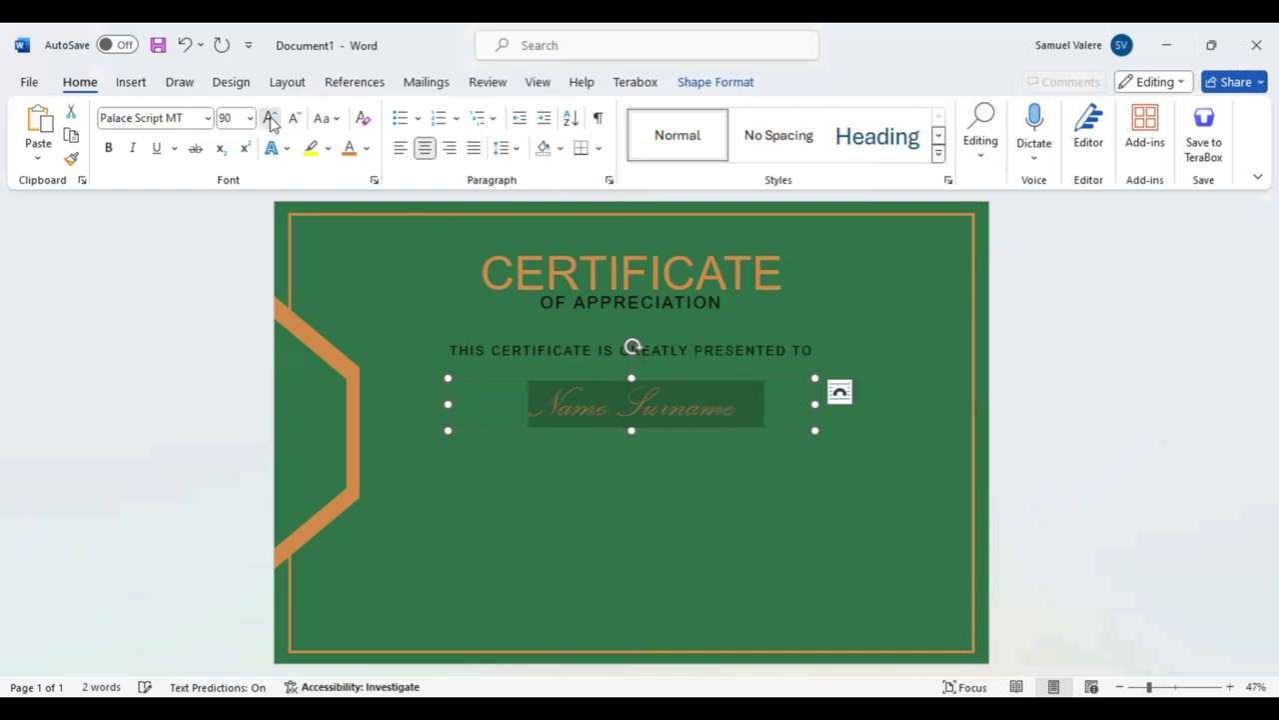
pyautogui.click(270, 119)
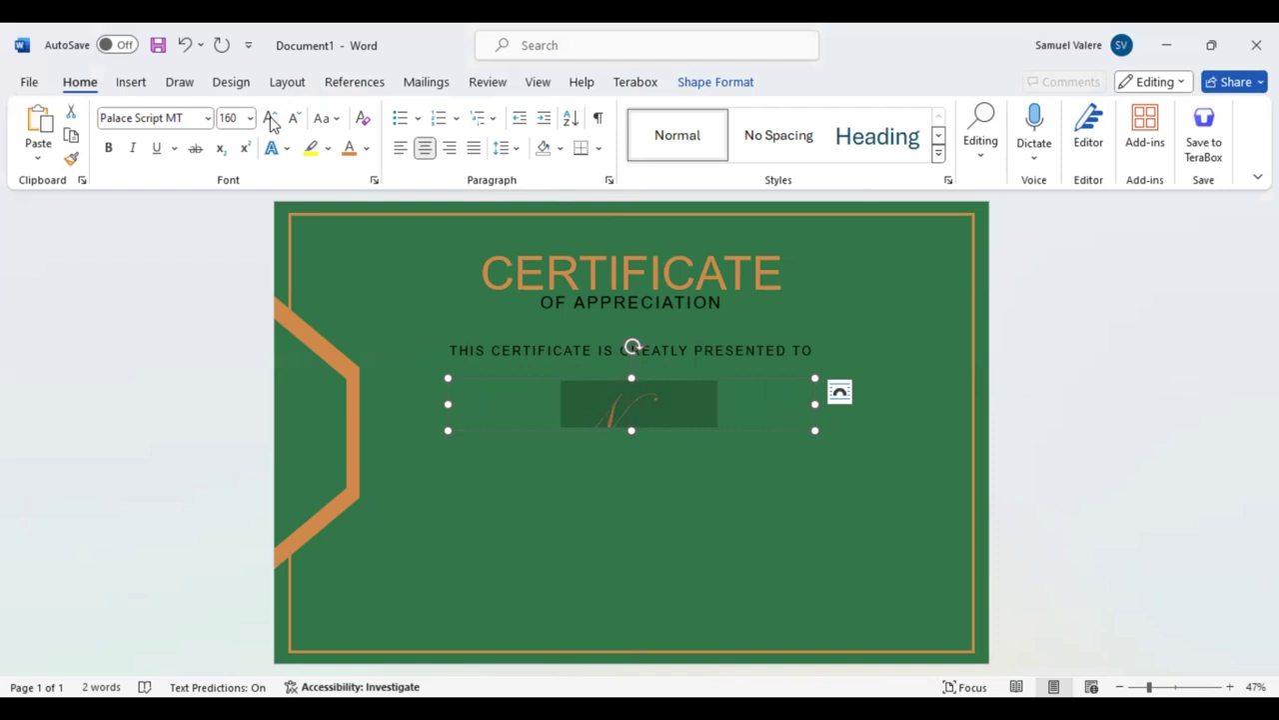
pyautogui.moveTo(632, 430); pyautogui.dragTo(638, 463)
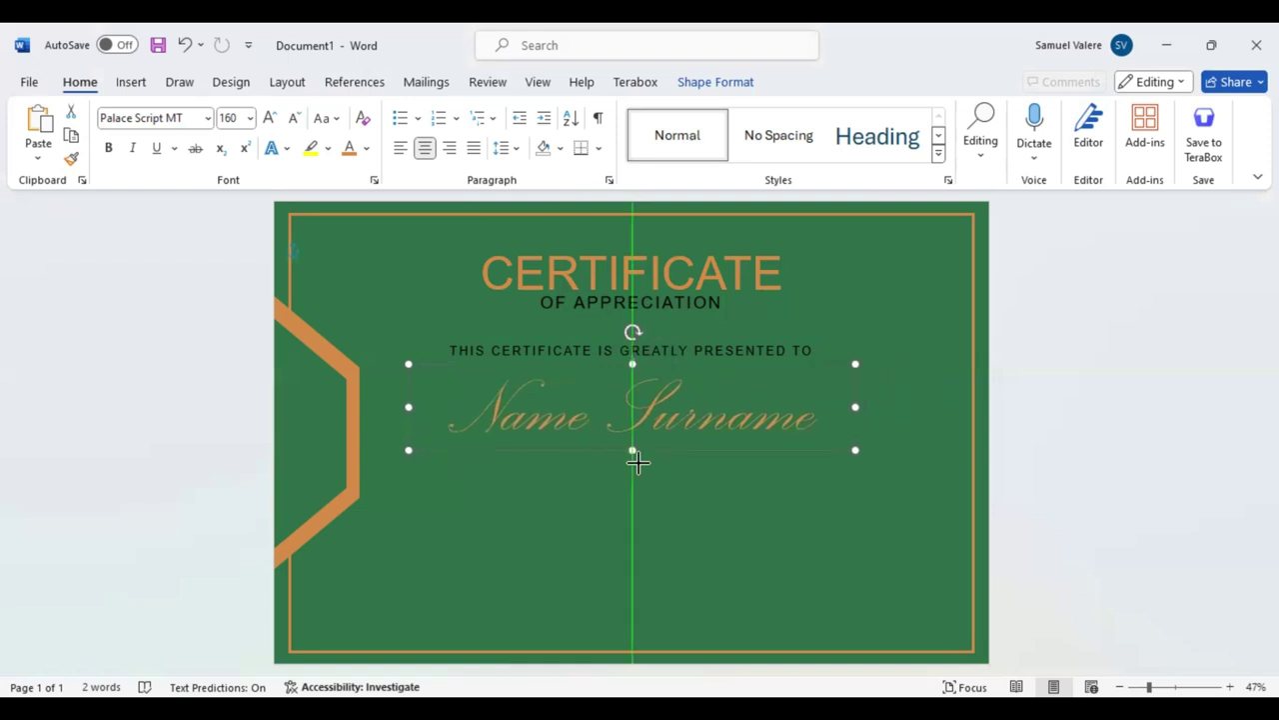
pyautogui.moveTo(638, 462); pyautogui.dragTo(638, 457)
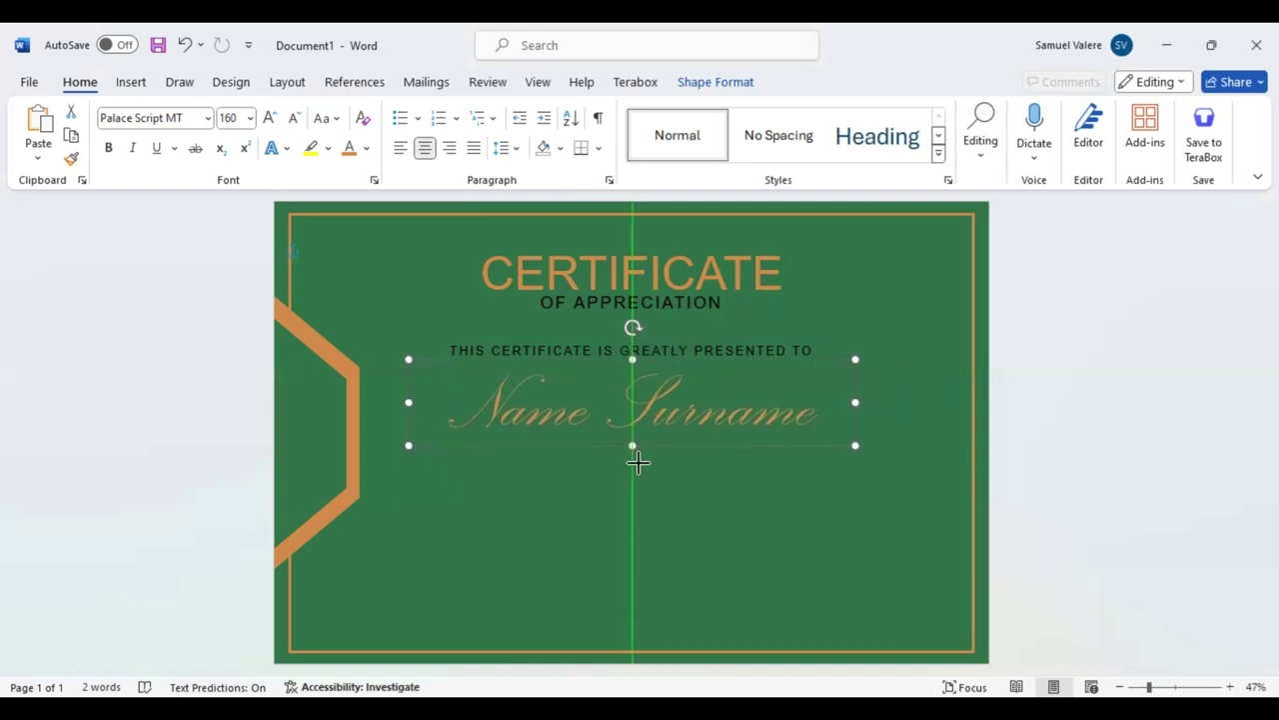
pyautogui.moveTo(638, 462); pyautogui.dragTo(637, 462)
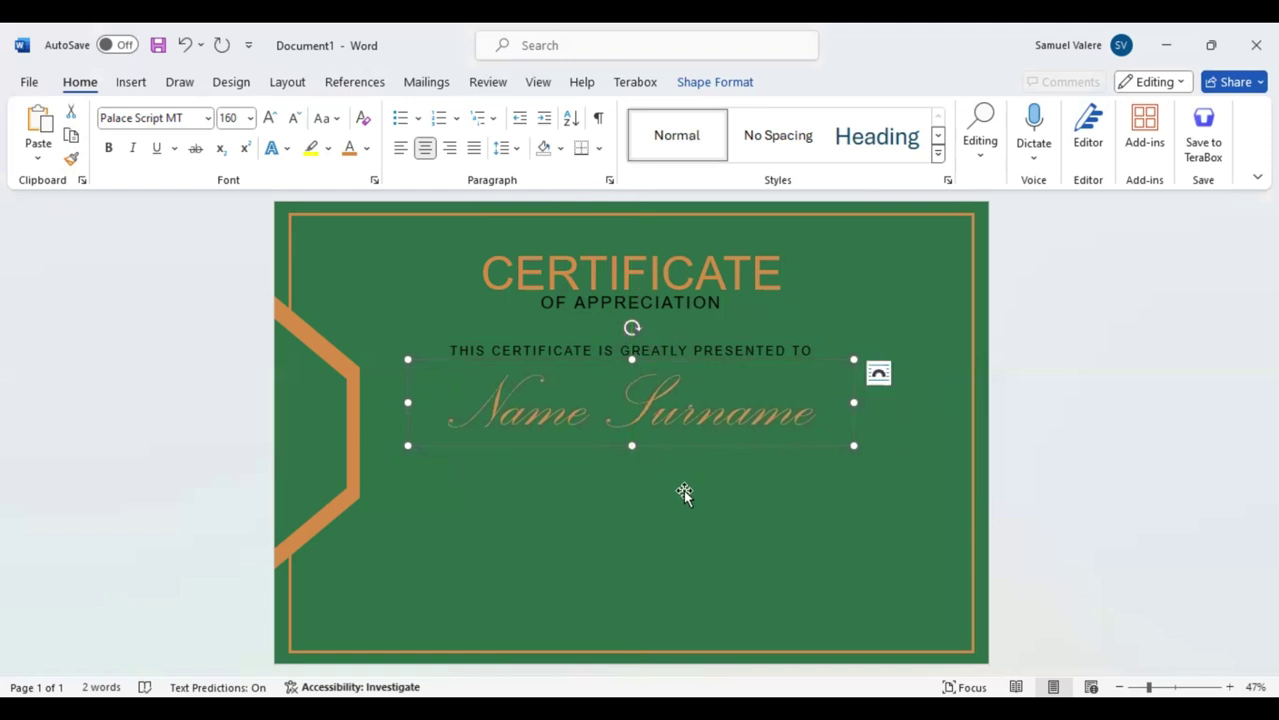
# Draw a straight horizontal line beneath Name Surname
pyautogui.click(131, 82)
pyautogui.click(288, 112)
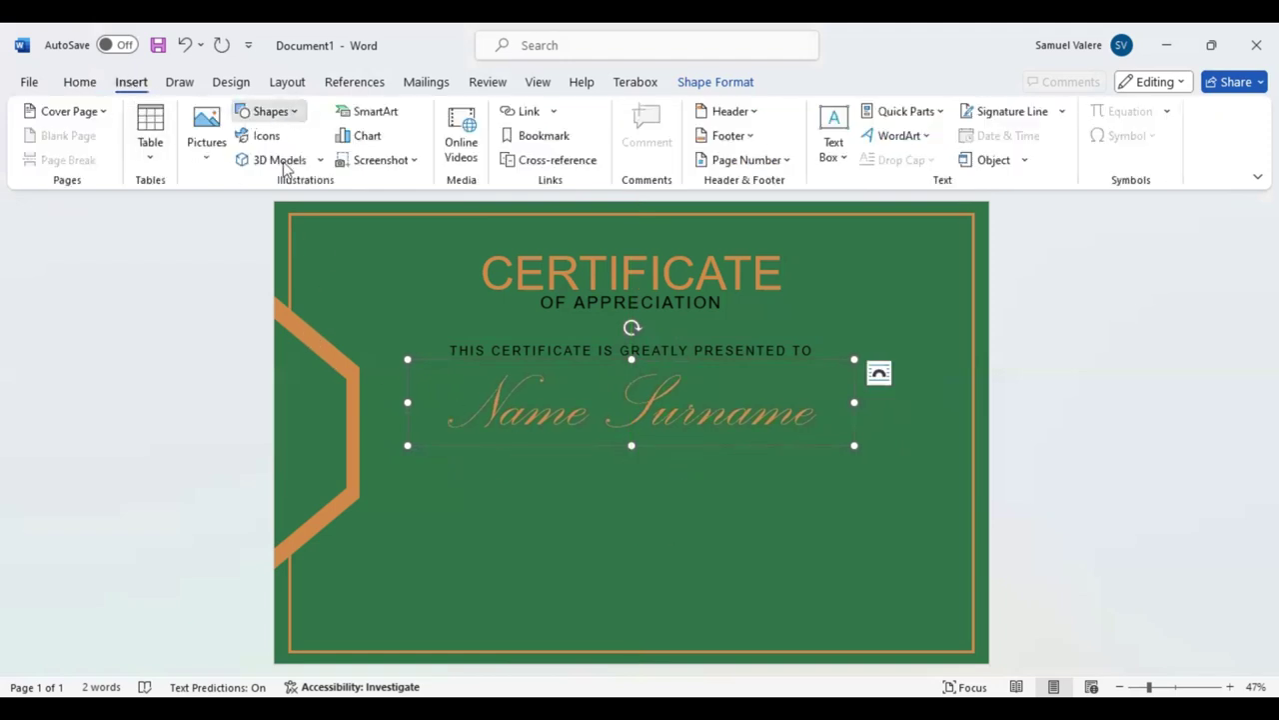
pyautogui.click(282, 164)
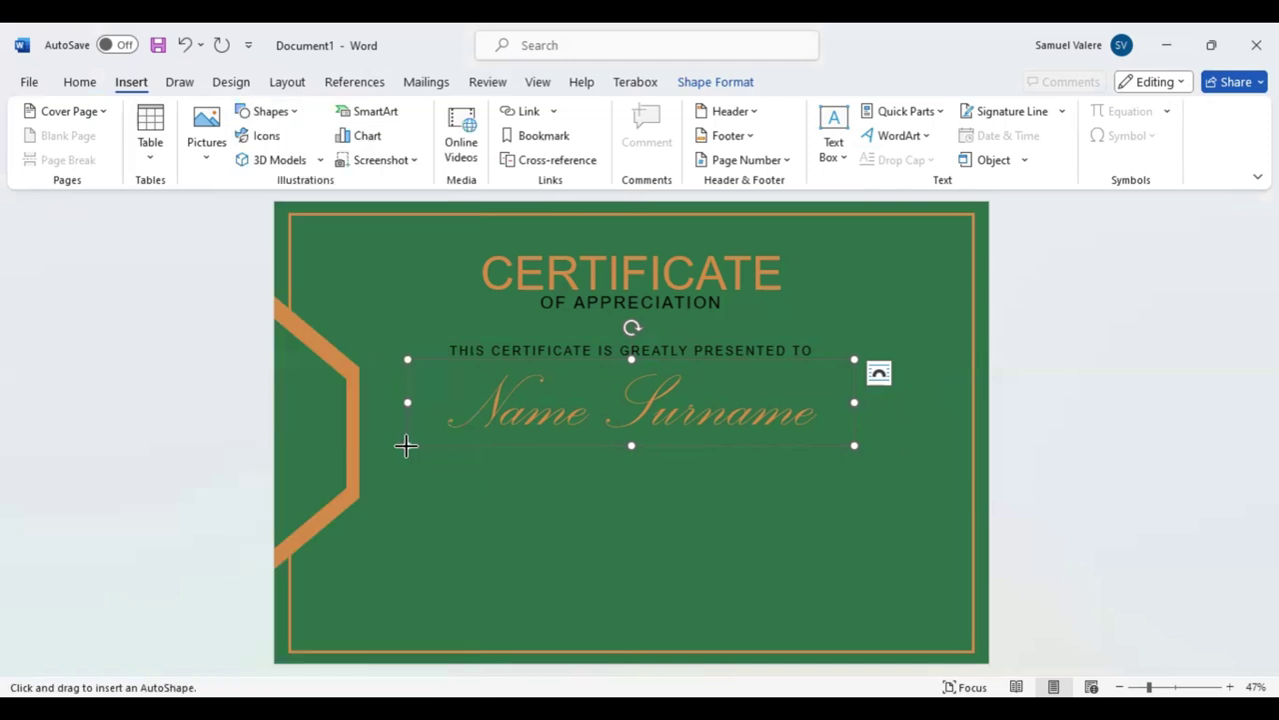
pyautogui.moveTo(402, 447); pyautogui.dragTo(526, 447)
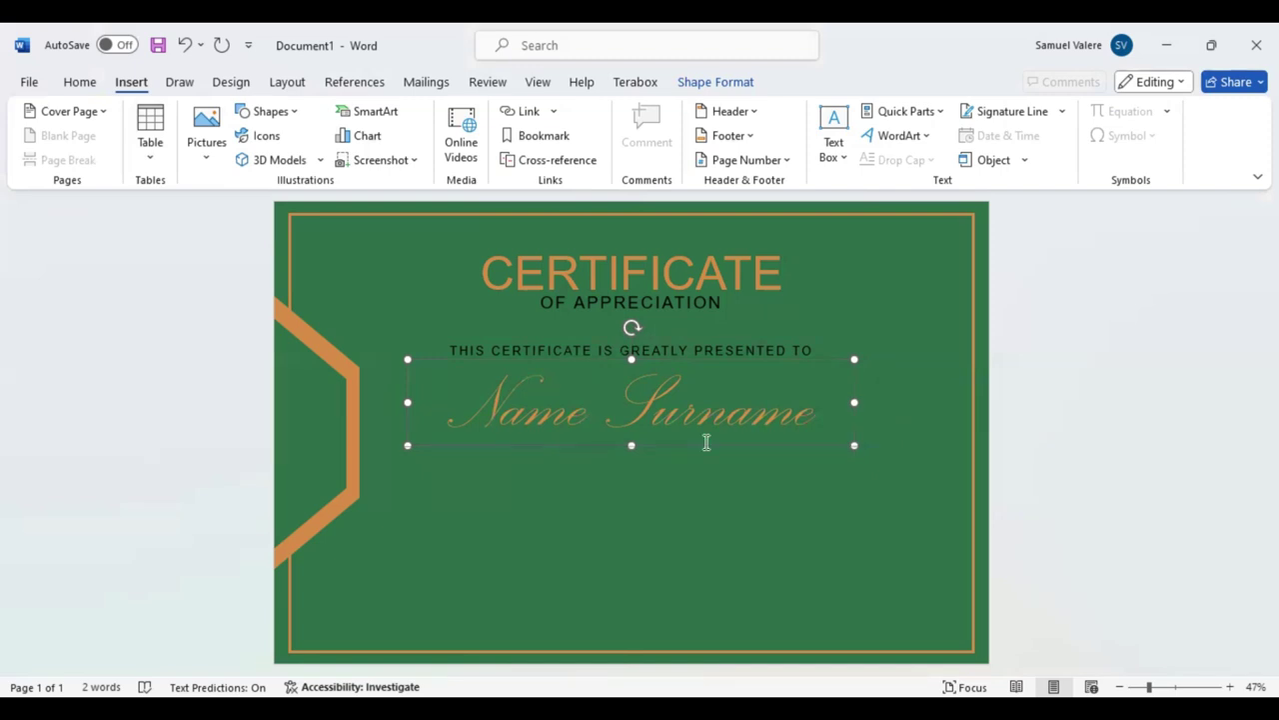
pyautogui.moveTo(526, 448); pyautogui.dragTo(889, 446)
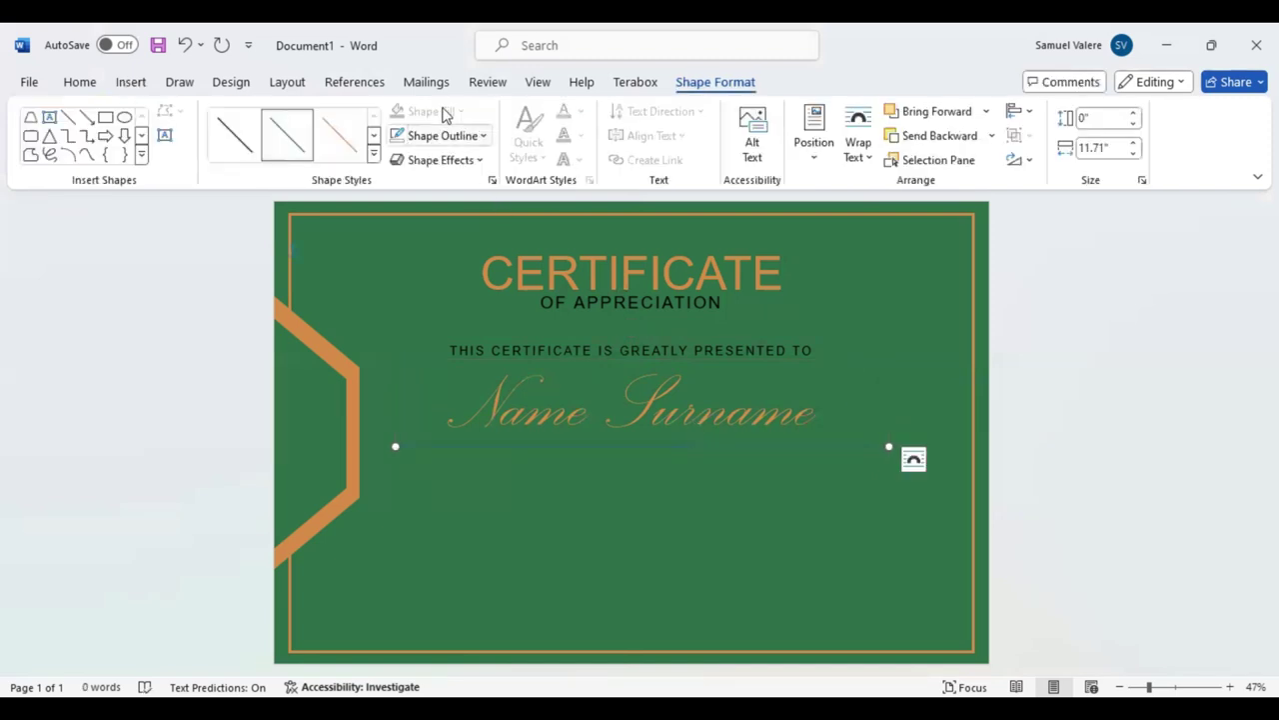
# Make the line orange and 2¼ pt thick, then shift it to sit centred under the name
pyautogui.click(485, 136)
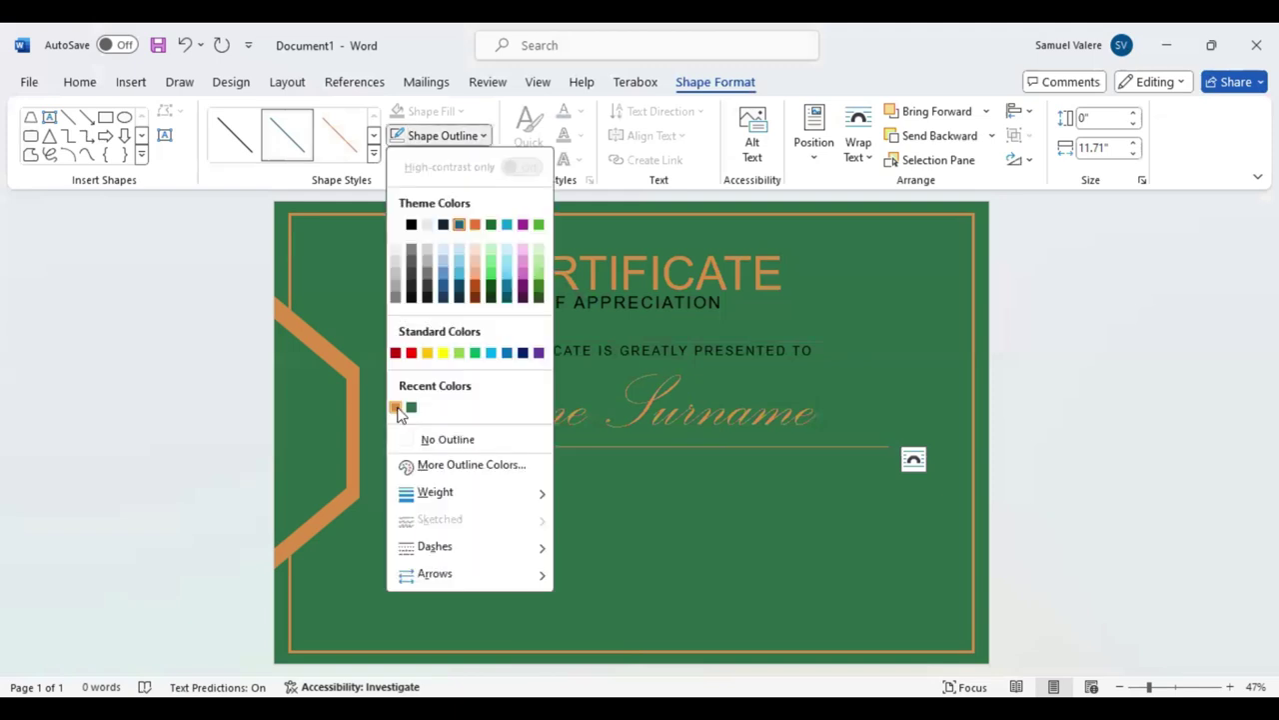
pyautogui.click(396, 408)
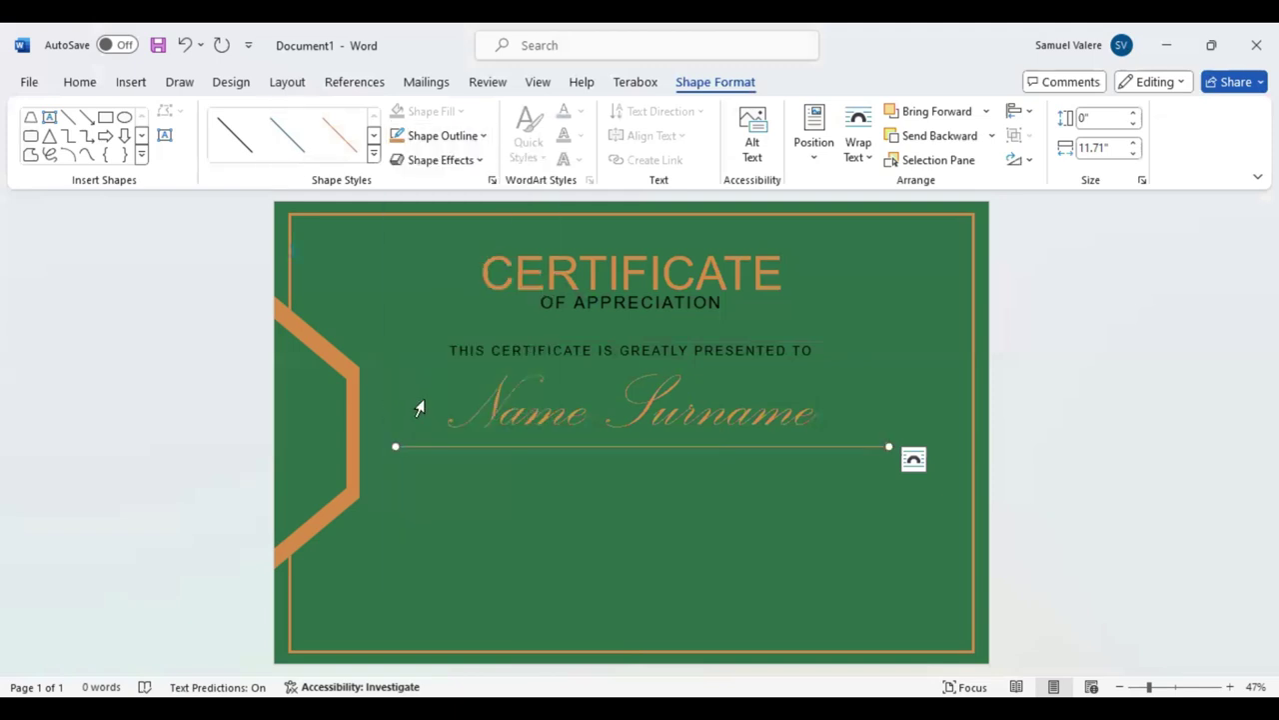
pyautogui.click(485, 136)
pyautogui.moveTo(435, 491)
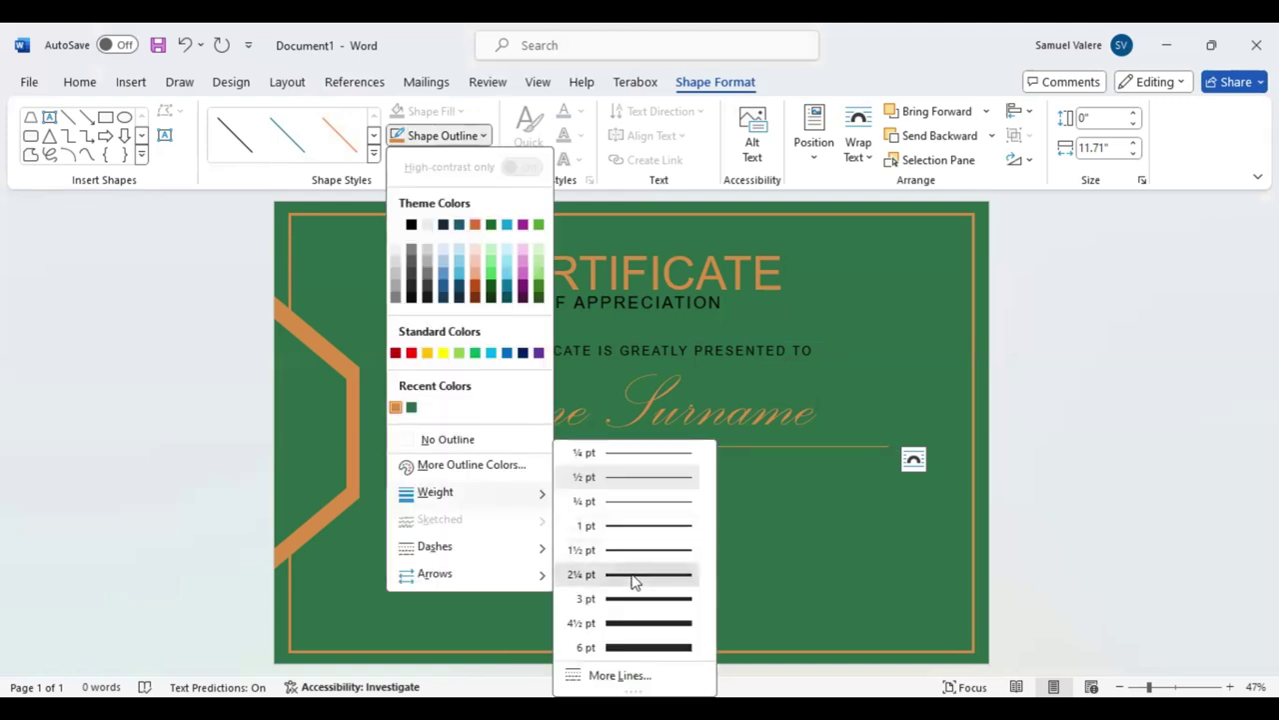
pyautogui.click(634, 576)
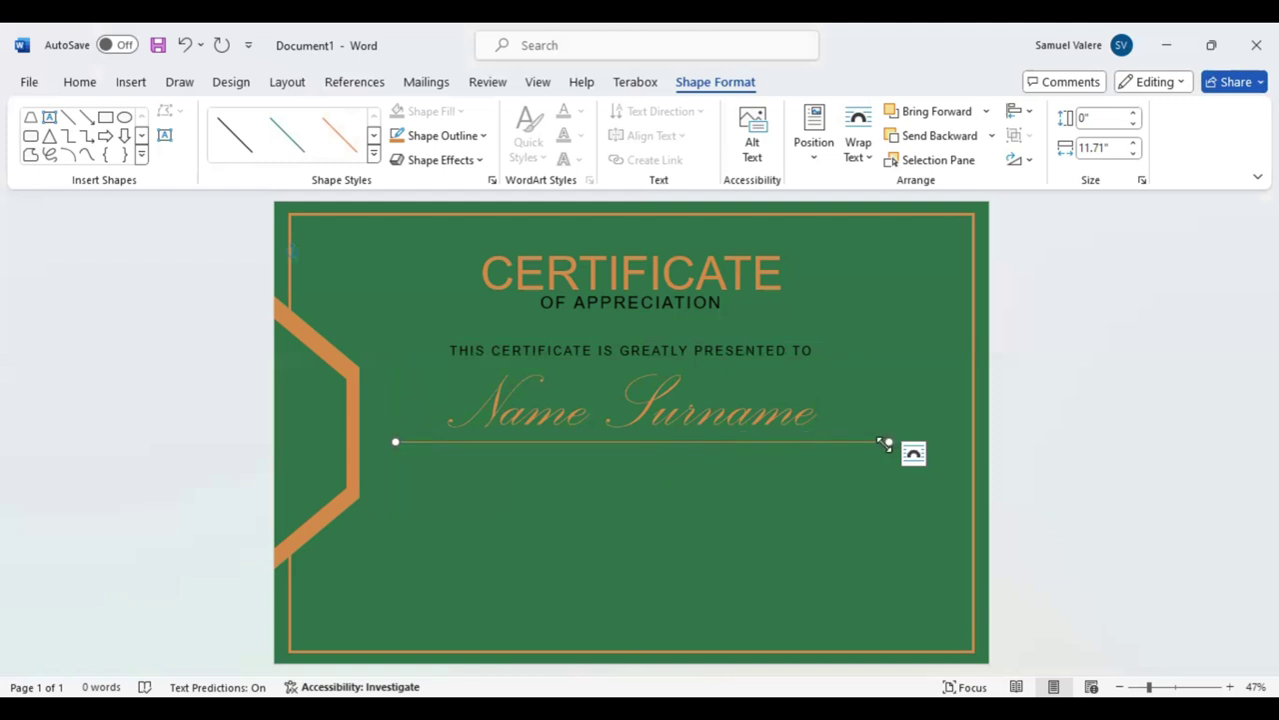
pyautogui.moveTo(880, 441); pyautogui.dragTo(857, 441)
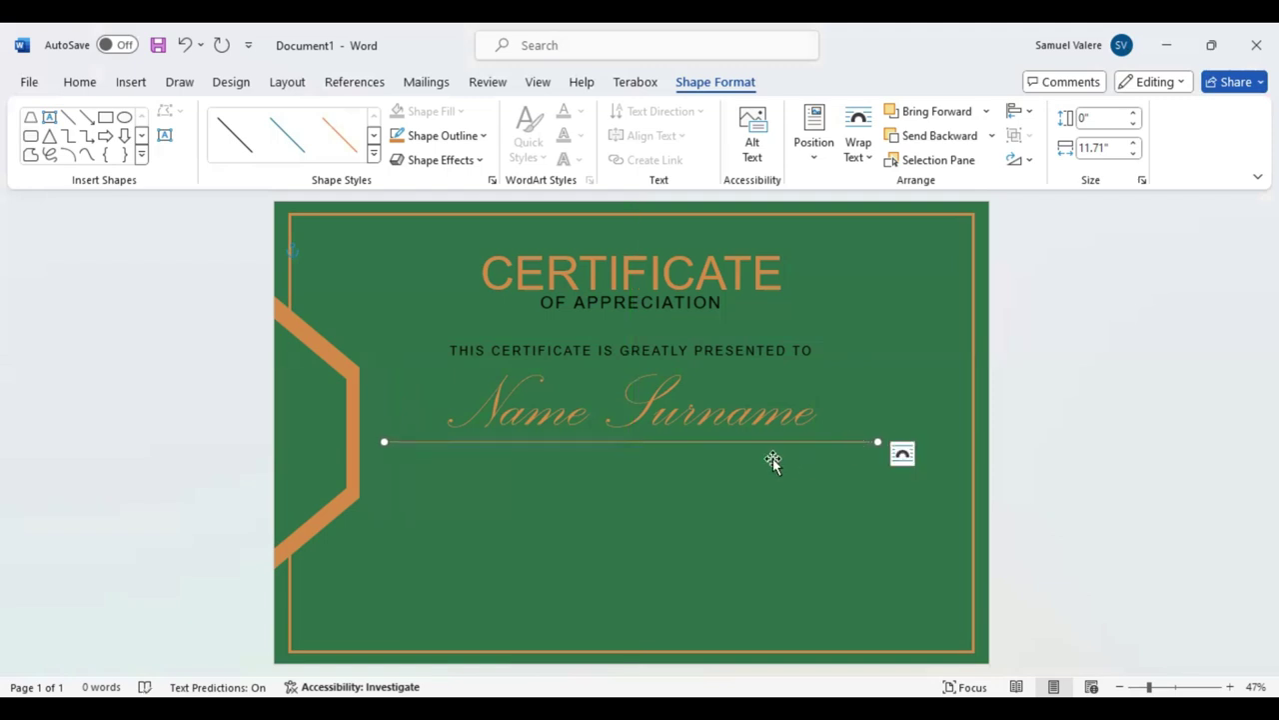
pyautogui.moveTo(773, 460); pyautogui.dragTo(765, 463)
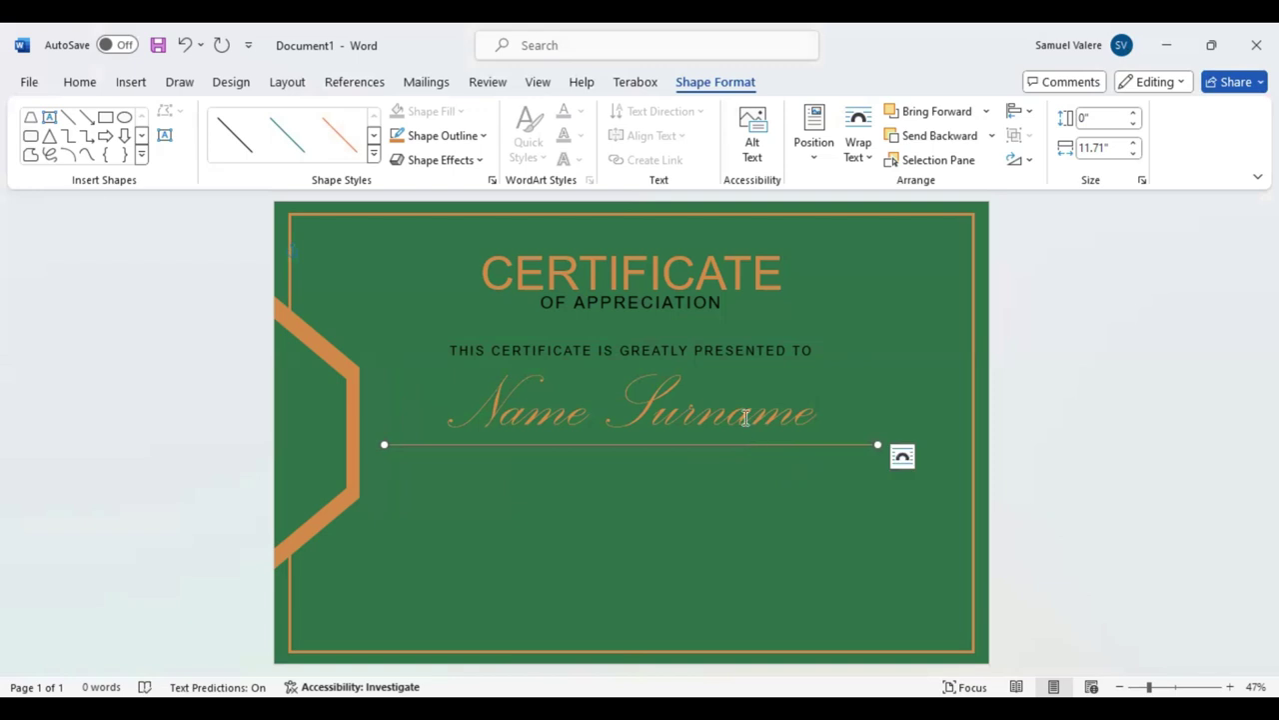
# Nudge the name box down and draw a paragraph text box below the underline
pyautogui.click(792, 412)
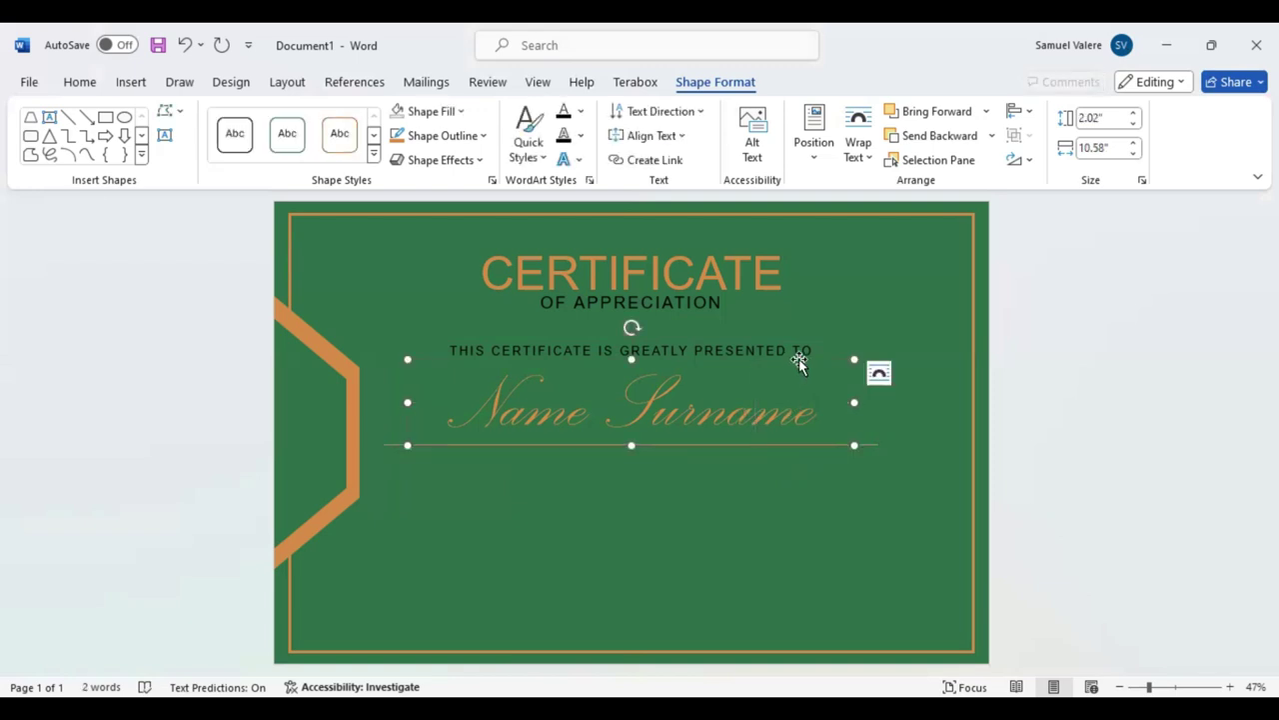
pyautogui.moveTo(799, 362); pyautogui.dragTo(799, 365)
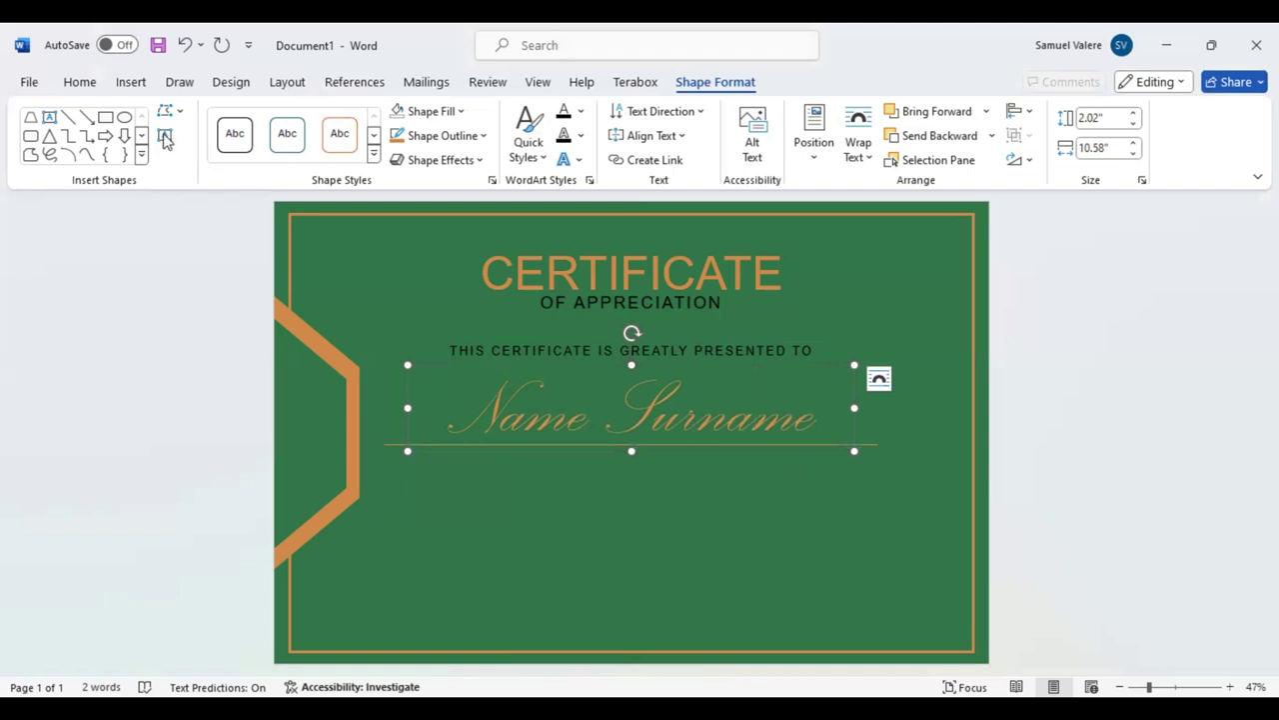
pyautogui.click(49, 117)
pyautogui.moveTo(466, 472); pyautogui.dragTo(873, 566)
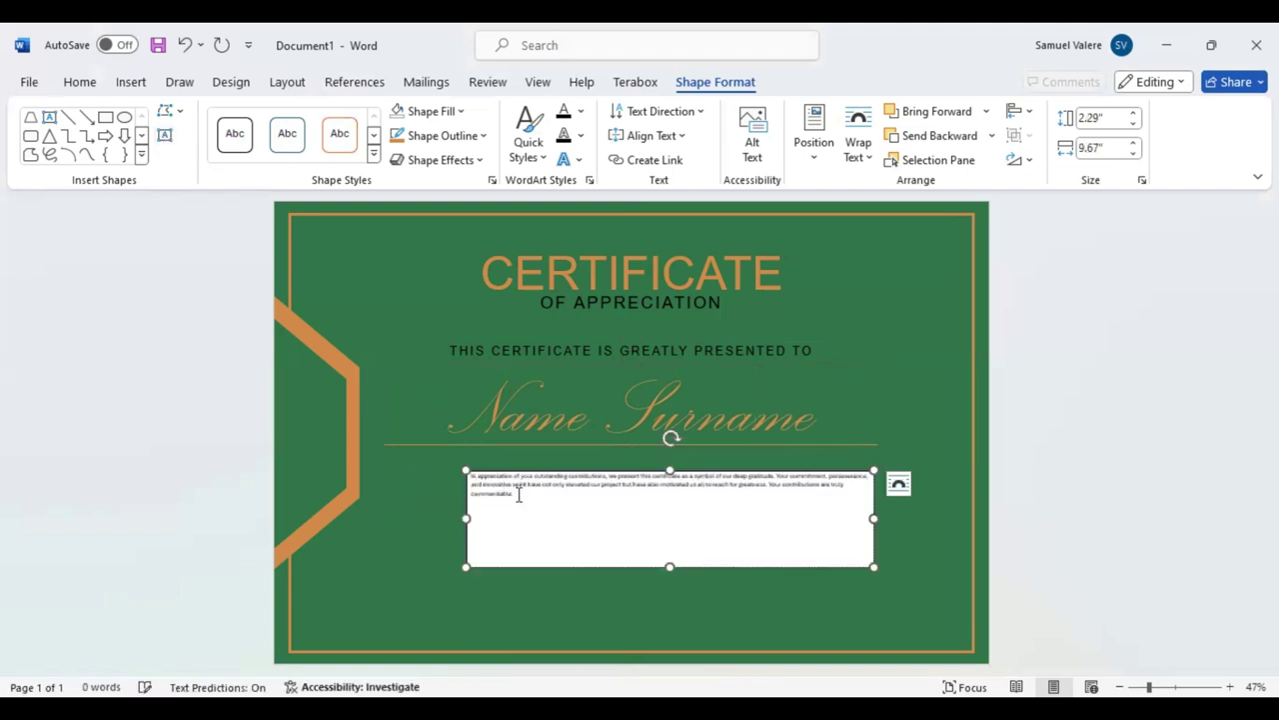
pyautogui.moveTo(515, 493); pyautogui.dragTo(470, 477)
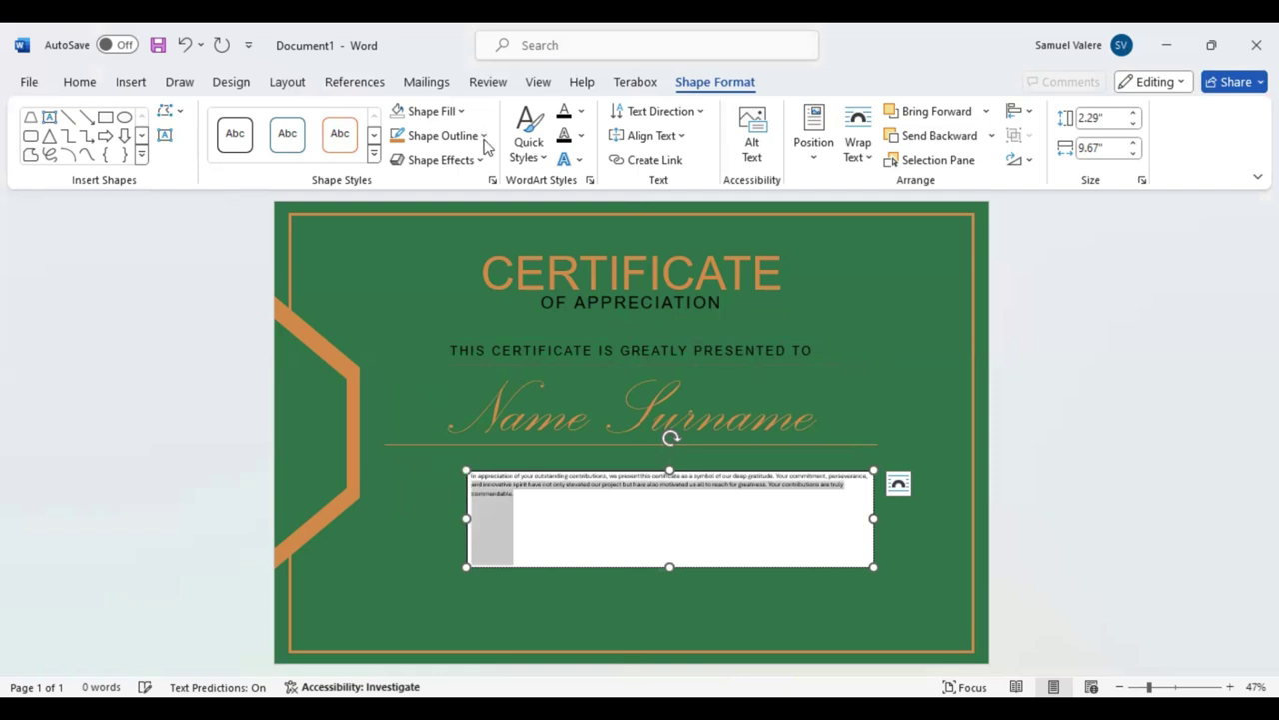
# Remove the paragraph box outline and set its text centred in Arial at size 26
pyautogui.click(410, 140)
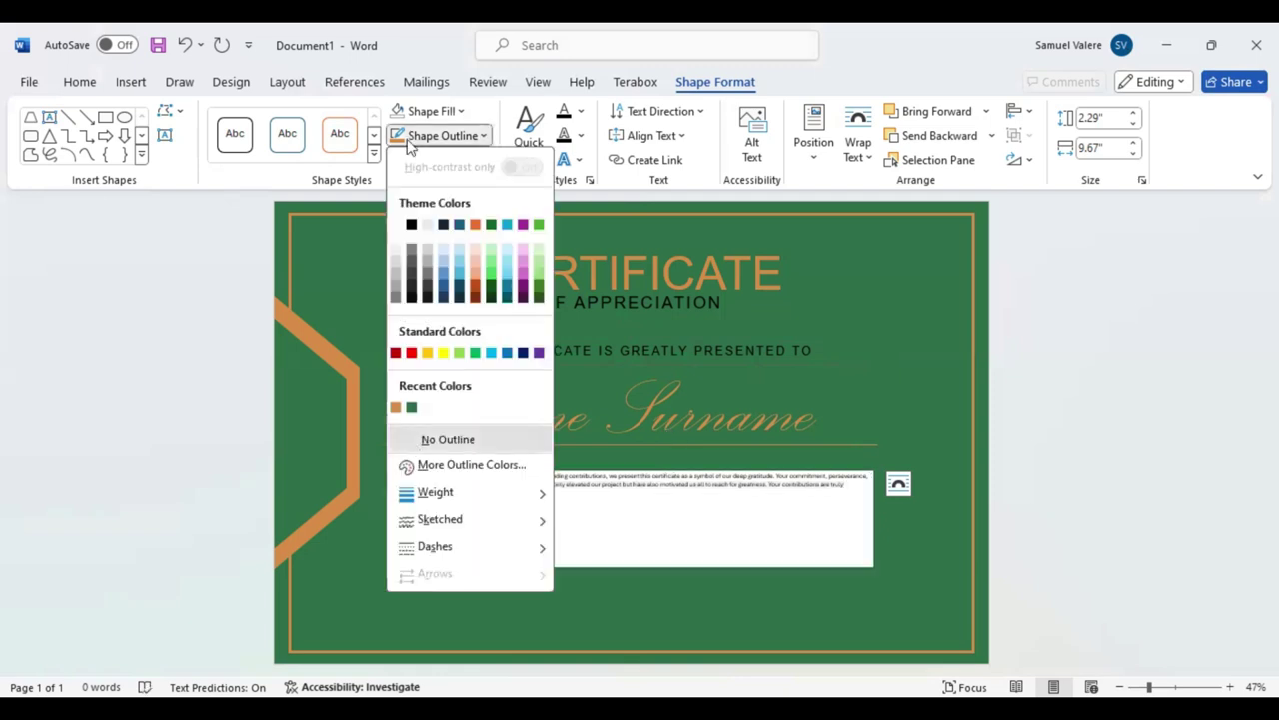
pyautogui.press('Escape')
pyautogui.click(80, 82)
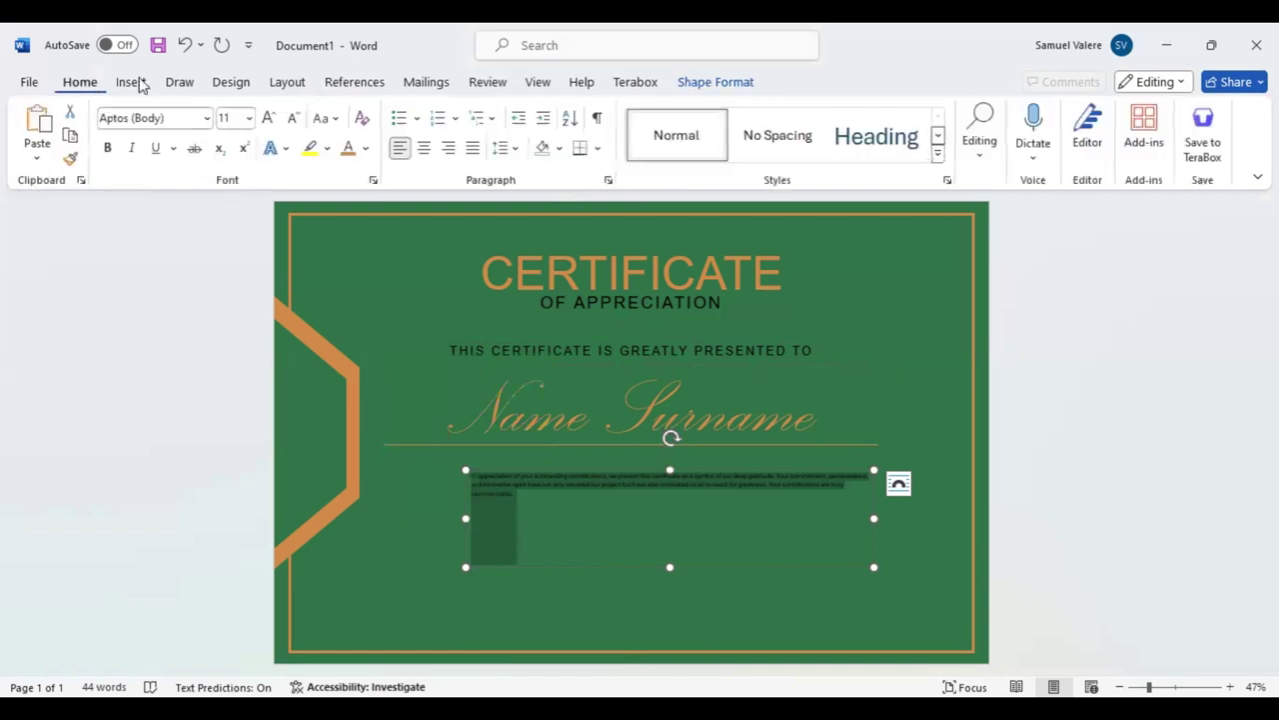
pyautogui.click(424, 147)
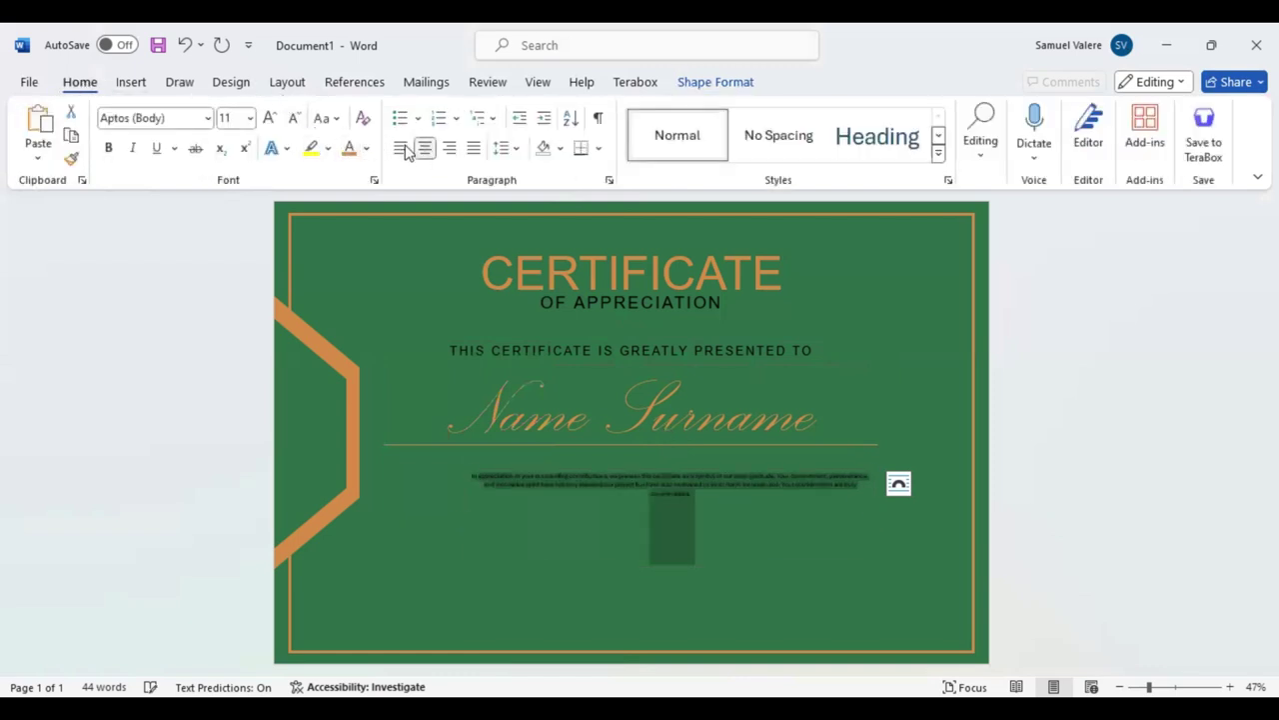
pyautogui.click(173, 119)
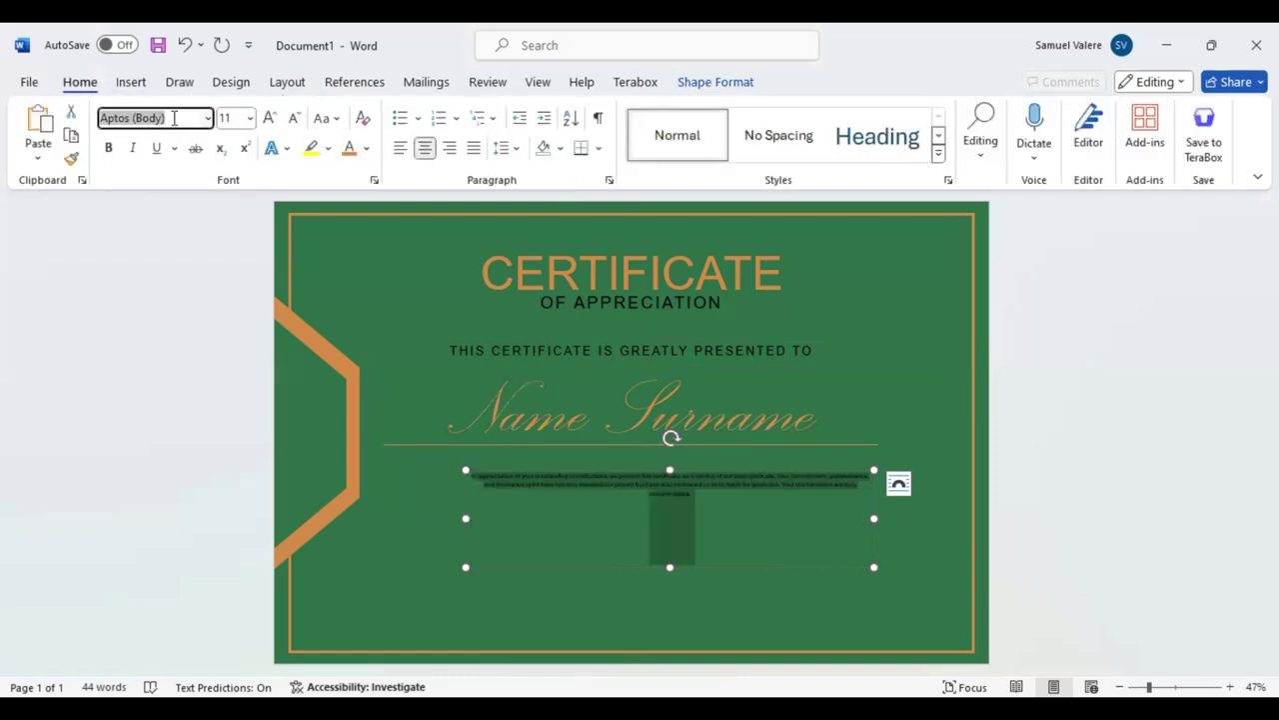
pyautogui.write('Arial')
pyautogui.press('Return')
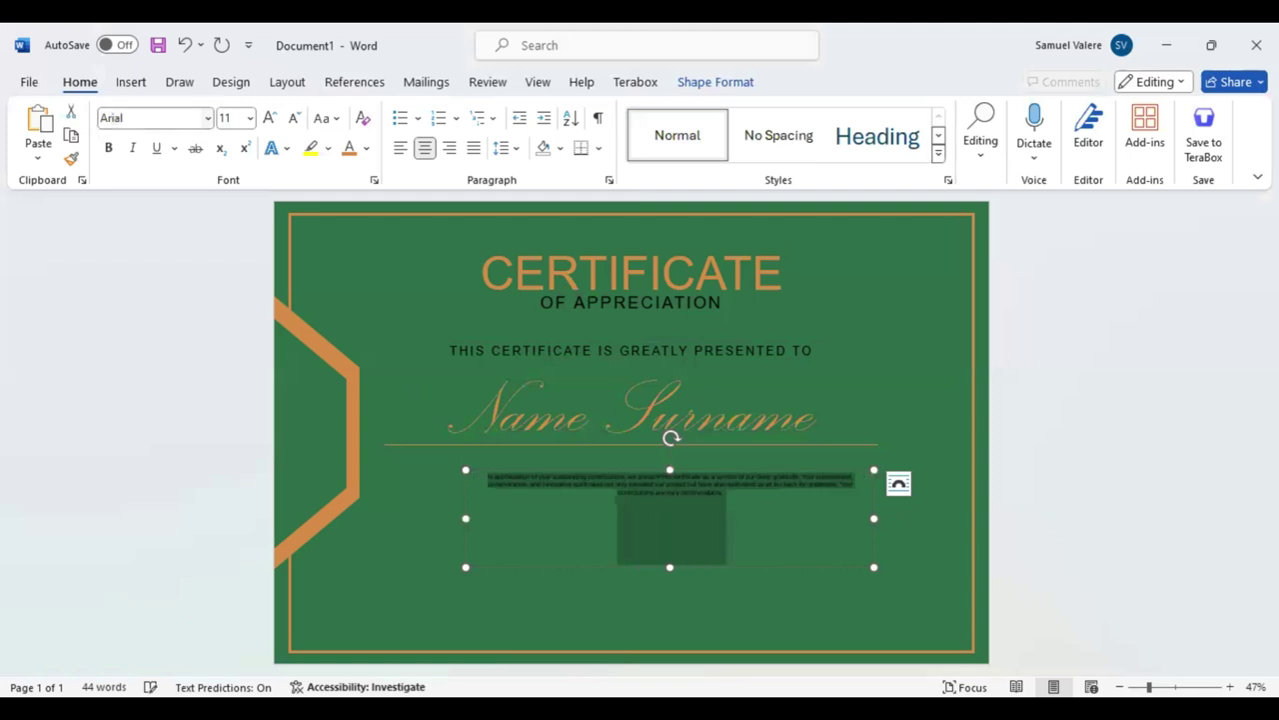
pyautogui.click(269, 118)
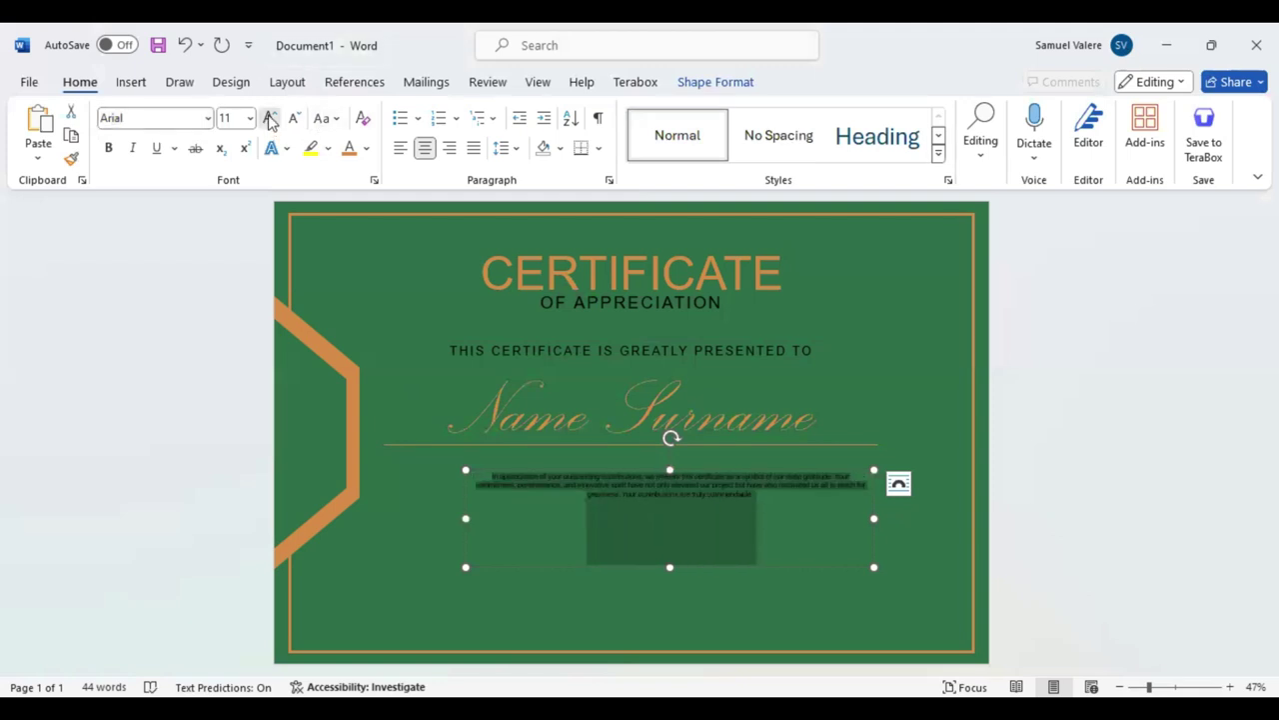
pyautogui.click(269, 118)
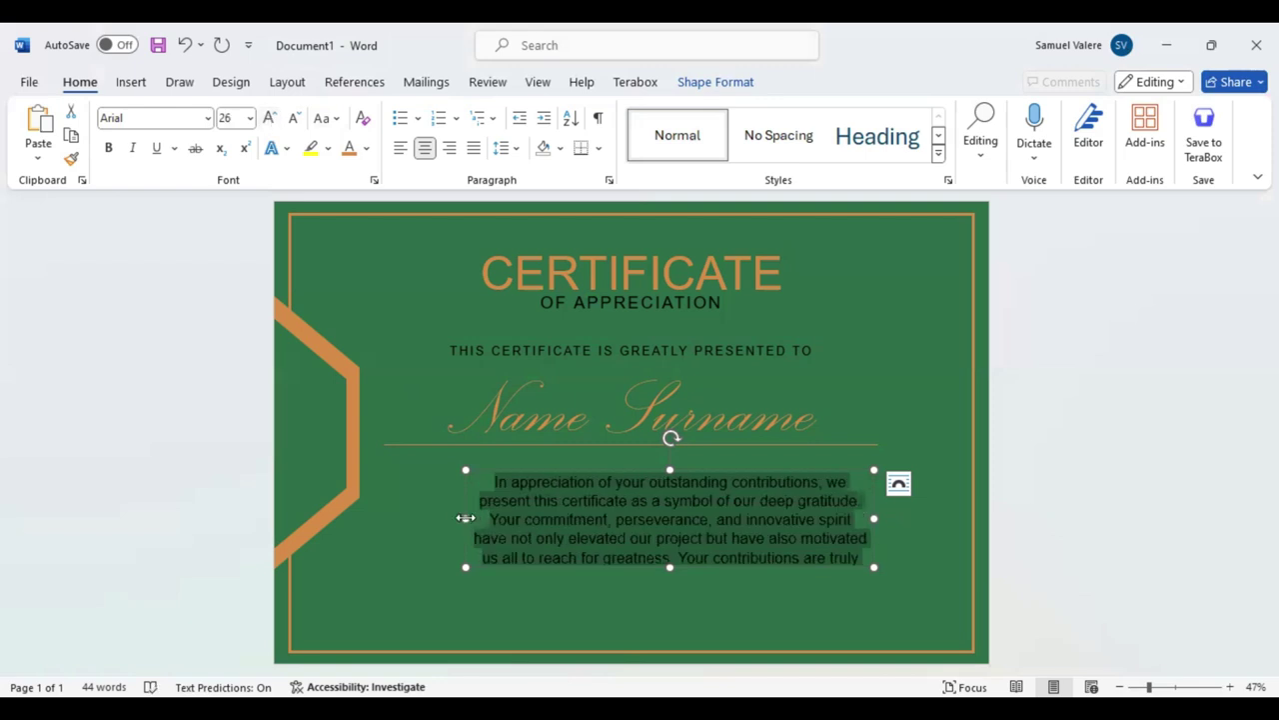
# Widen the paragraph box leftward and centre it on the page under the name line
pyautogui.moveTo(465, 518); pyautogui.dragTo(367, 518)
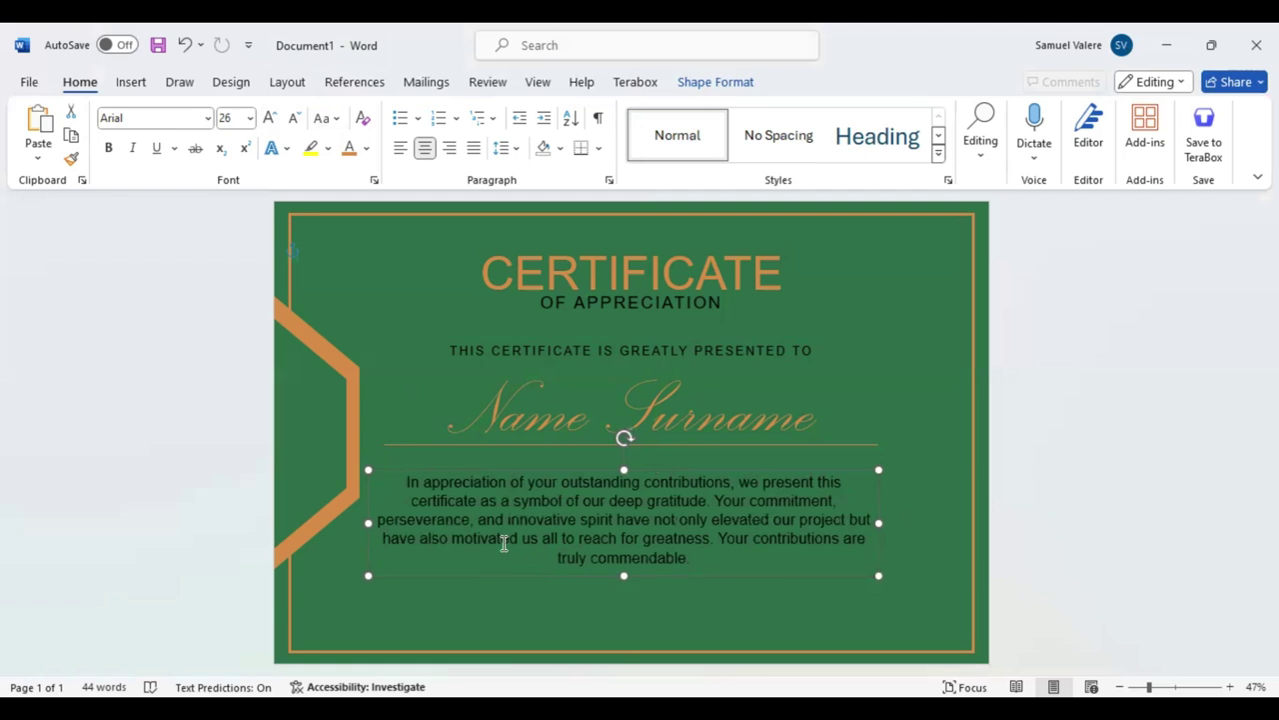
pyautogui.moveTo(503, 543); pyautogui.dragTo(504, 541)
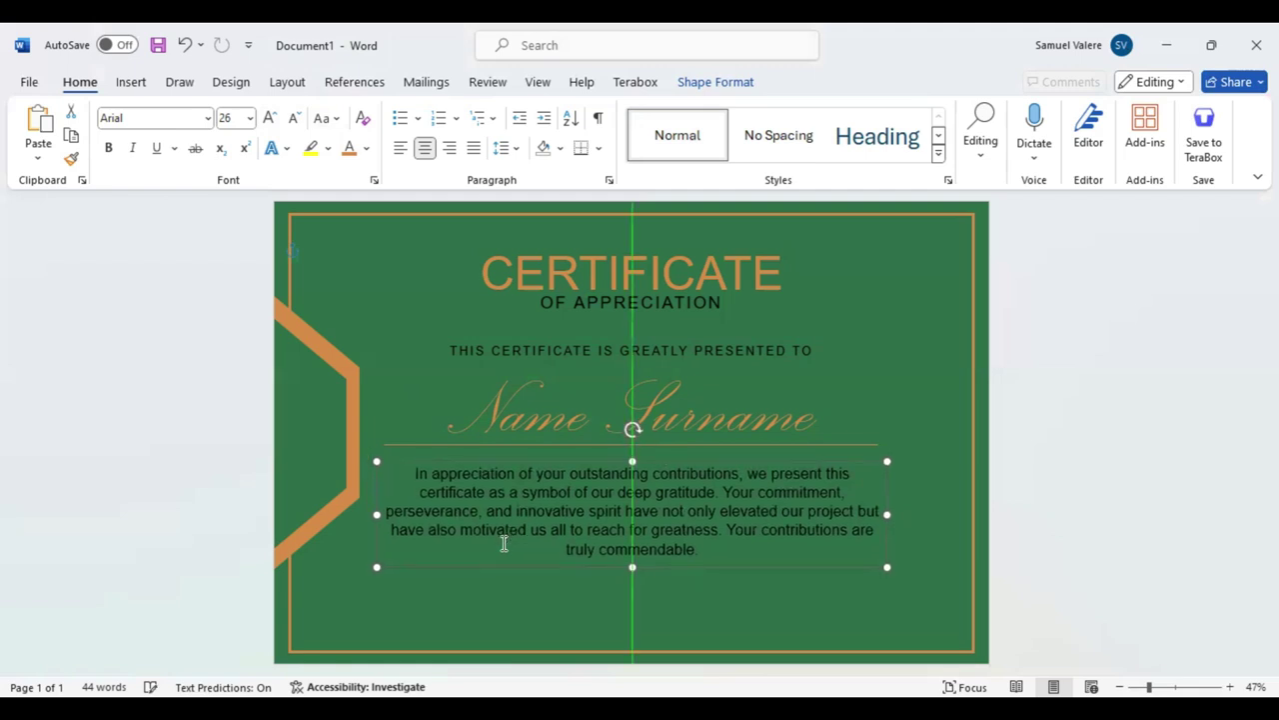
pyautogui.moveTo(504, 543); pyautogui.dragTo(503, 543)
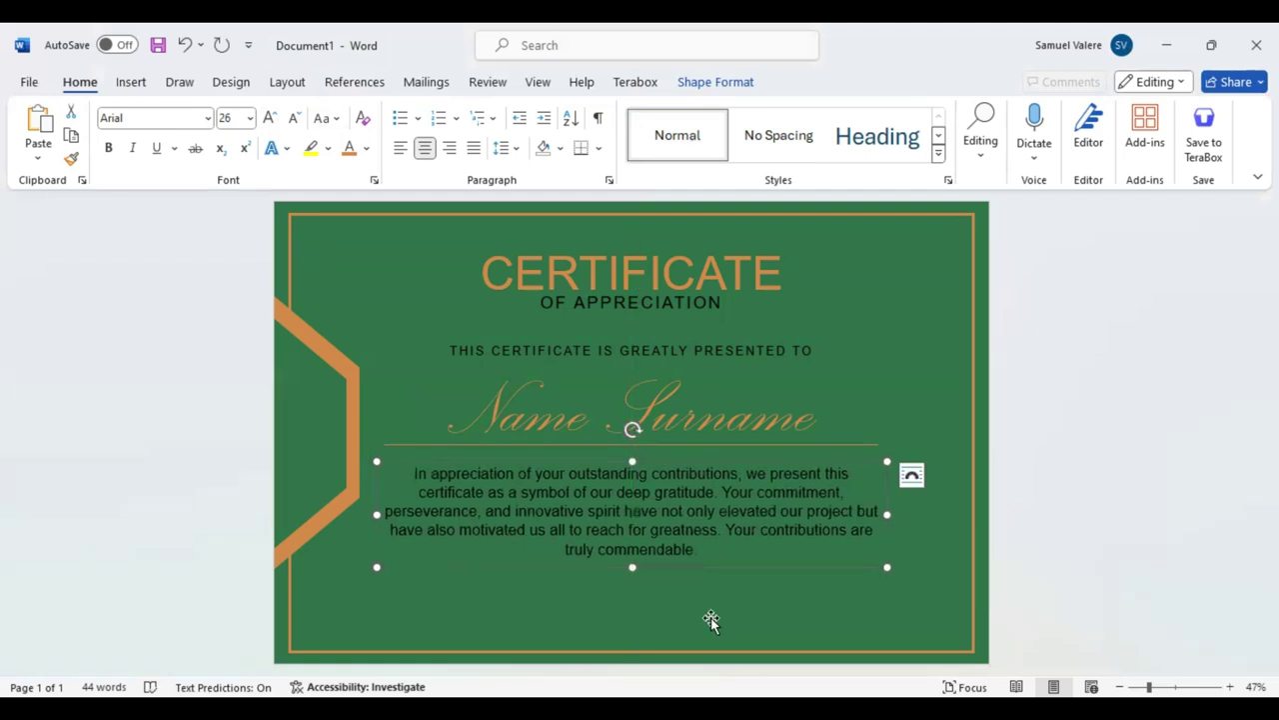
# Add a small lower-left text box reading 'Signature' with no fill and centred text
pyautogui.click(132, 84)
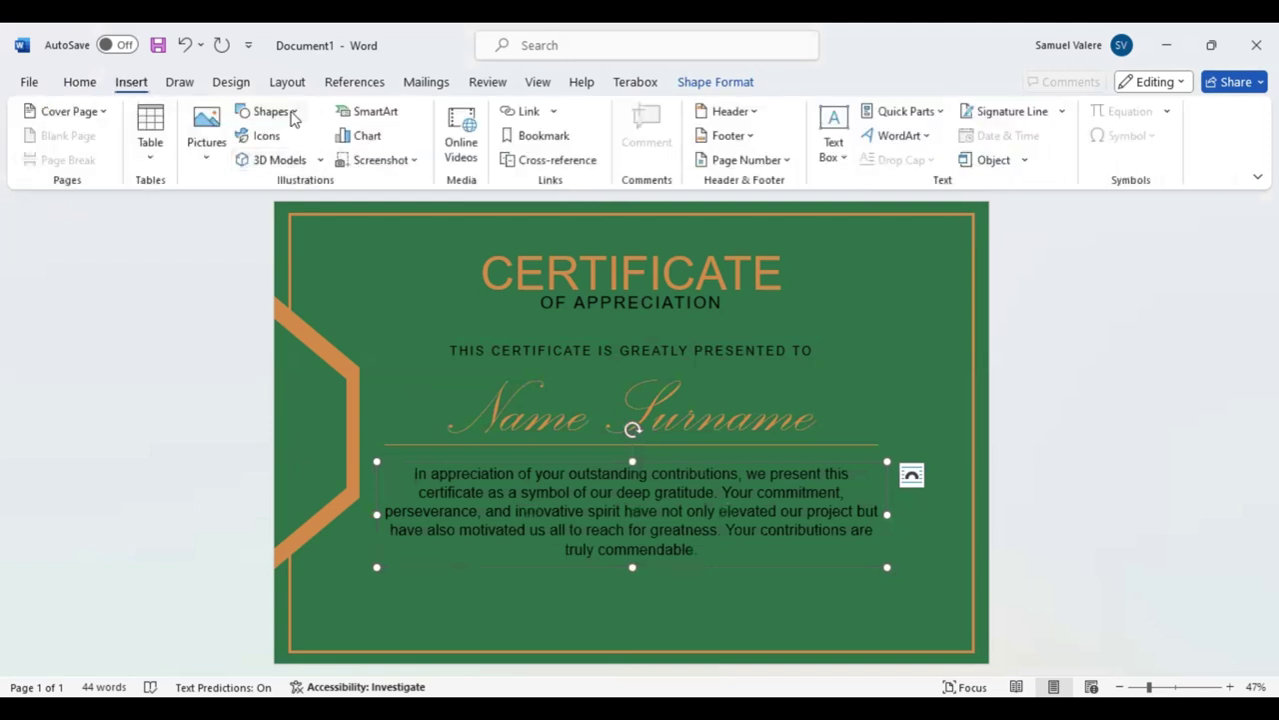
pyautogui.click(293, 118)
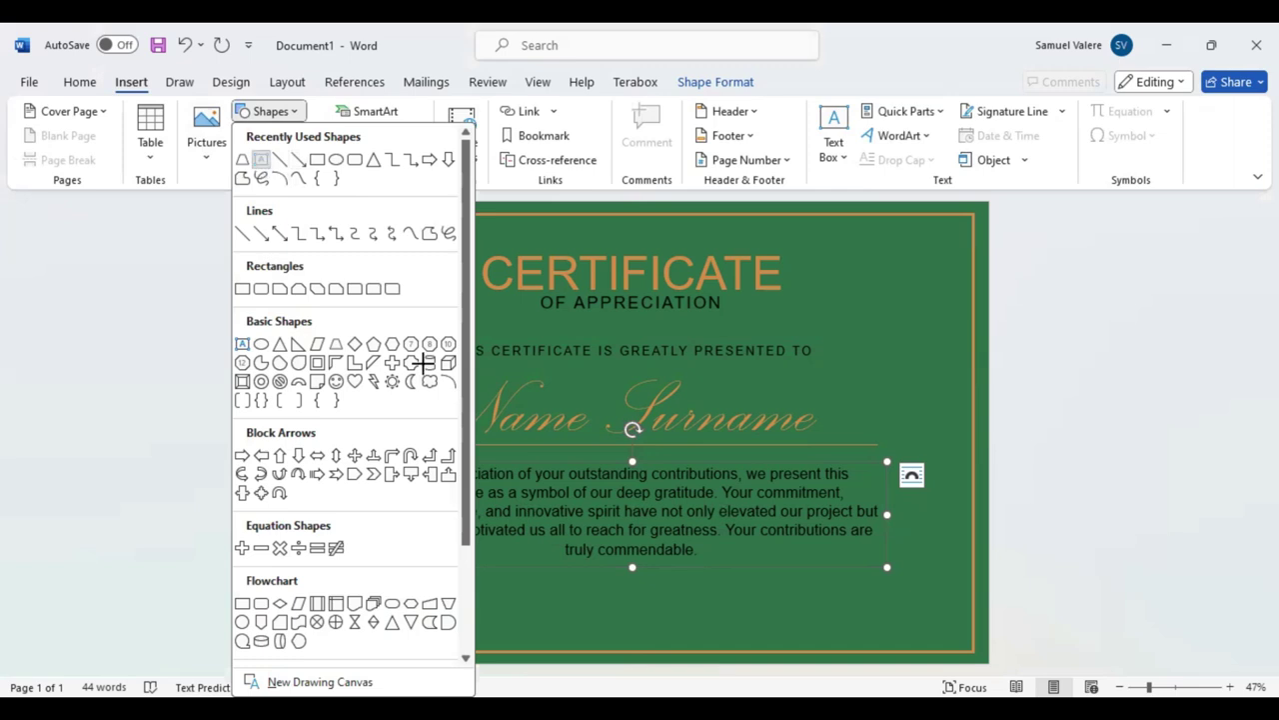
pyautogui.moveTo(390, 614); pyautogui.dragTo(482, 644)
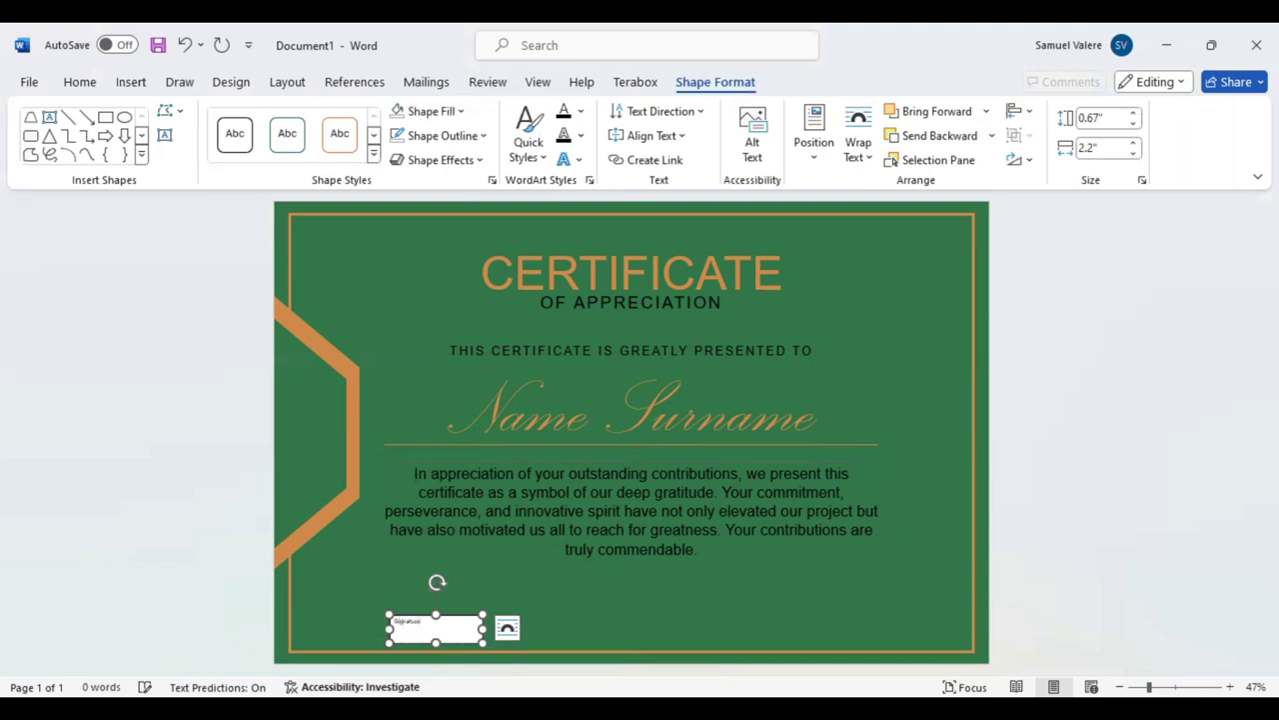
pyautogui.moveTo(424, 622); pyautogui.dragTo(392, 622)
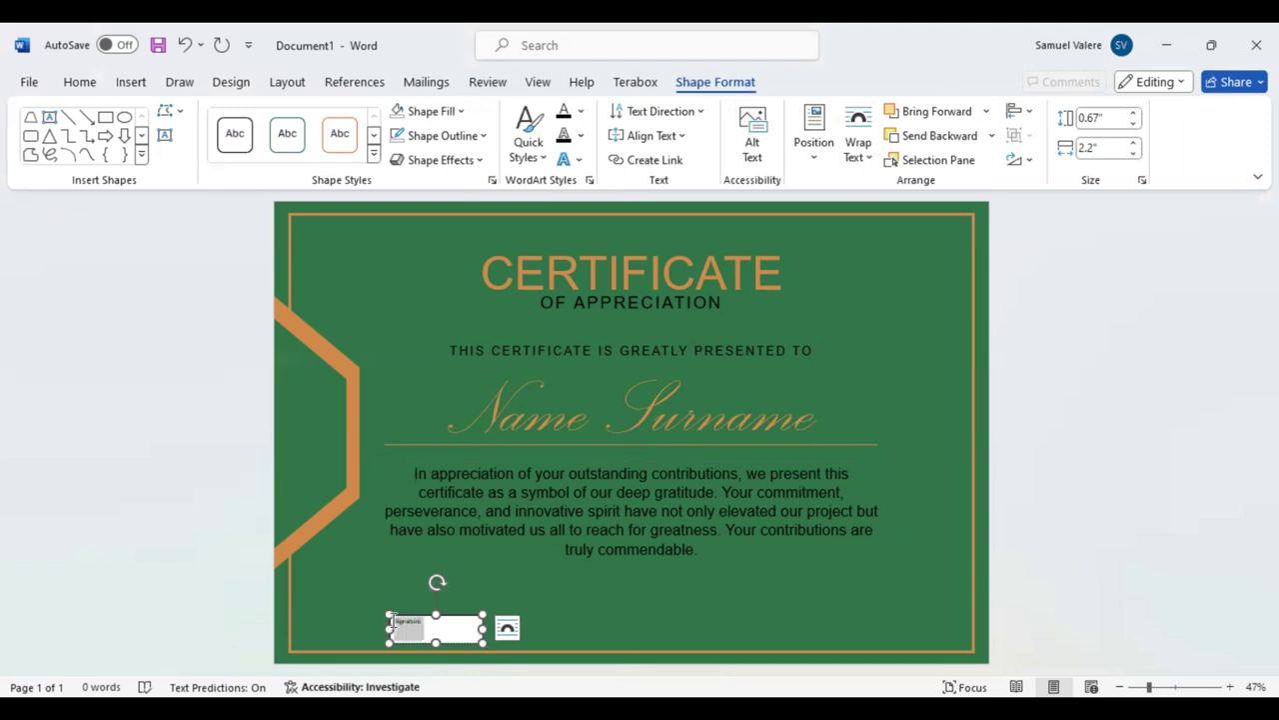
pyautogui.click(397, 116)
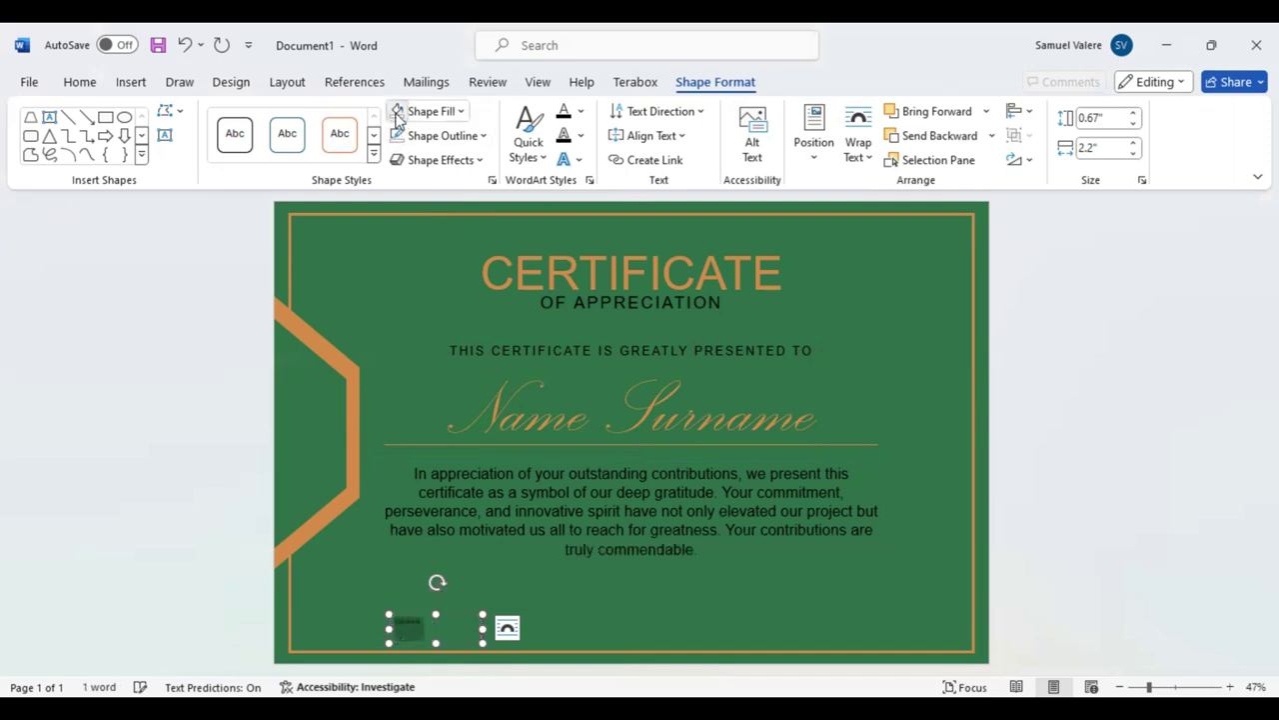
pyautogui.click(131, 84)
pyautogui.click(80, 84)
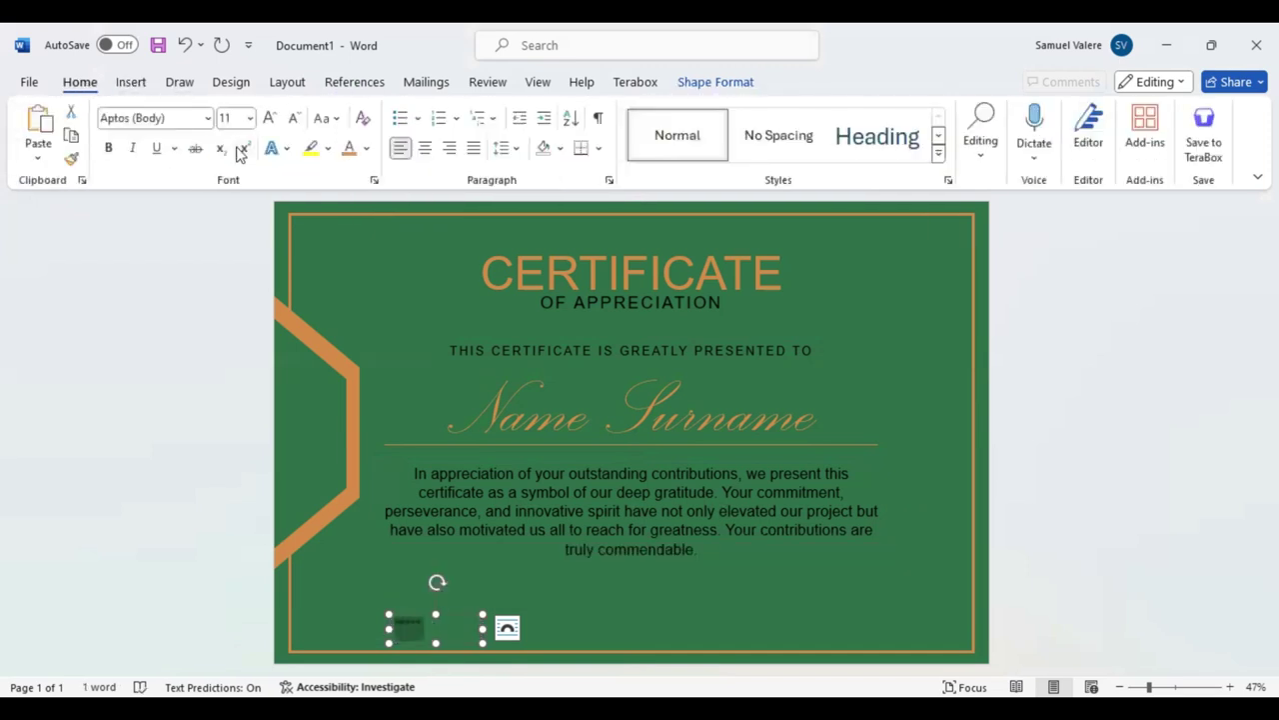
pyautogui.click(424, 147)
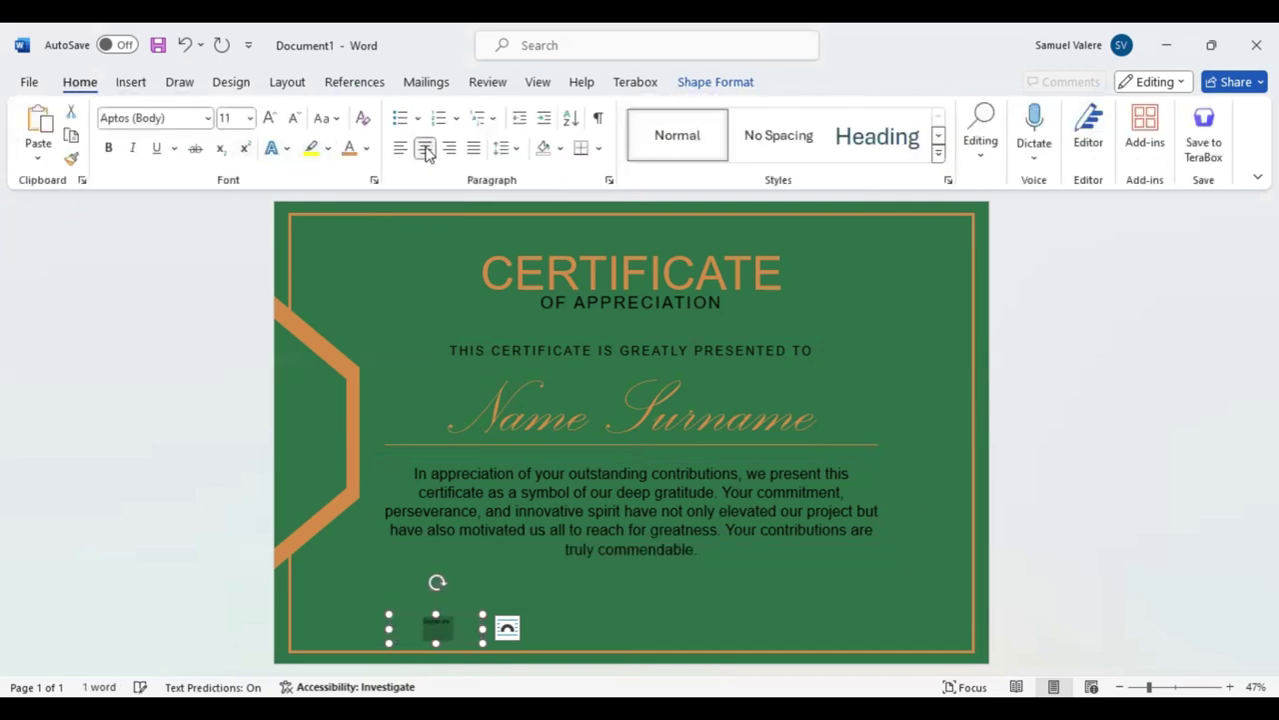
# Format the label as Arial in UPPERCASE so it reads SIGNATURE at 14 pt
pyautogui.click(180, 117)
pyautogui.write('A')
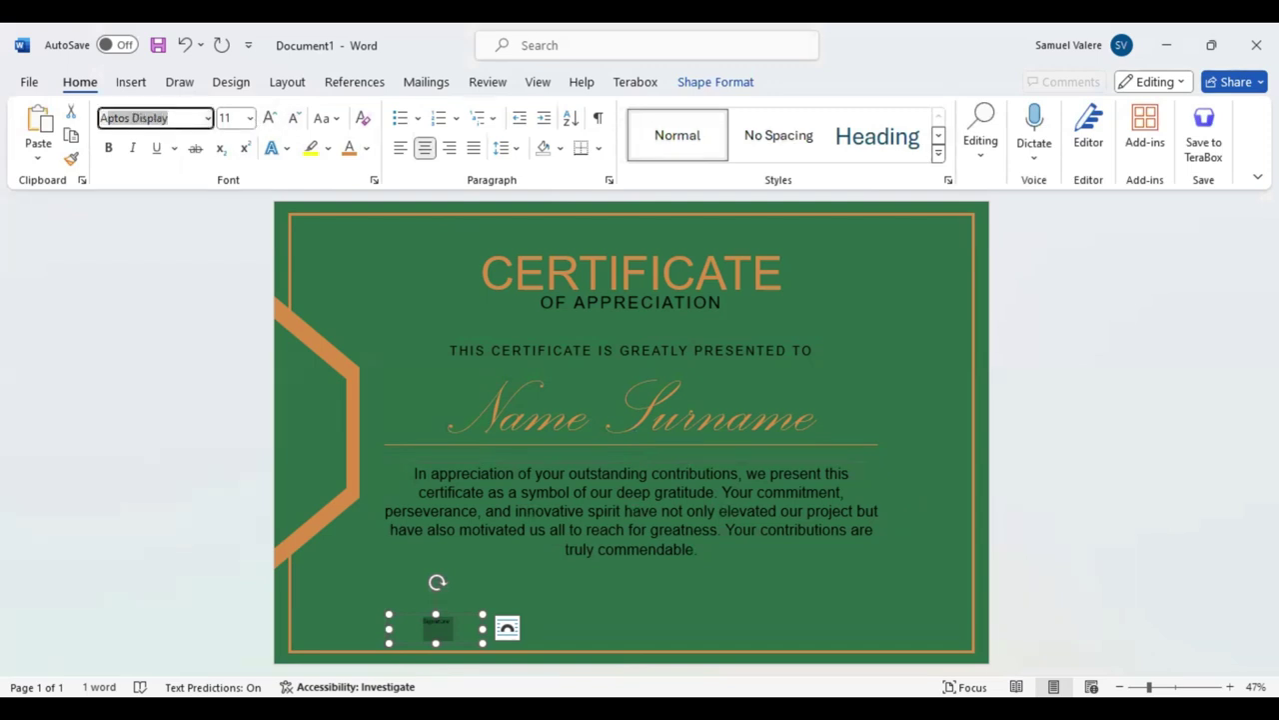
pyautogui.write('rial')
pyautogui.press('Return')
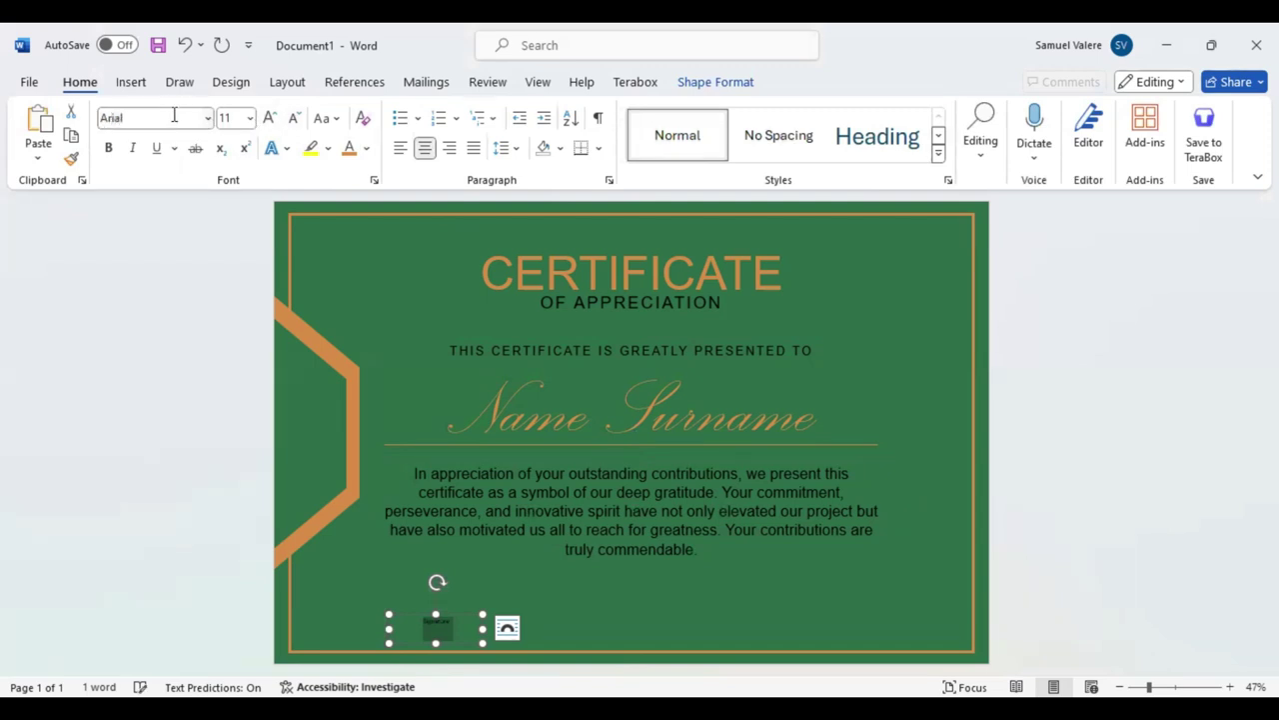
pyautogui.click(268, 118)
pyautogui.click(337, 118)
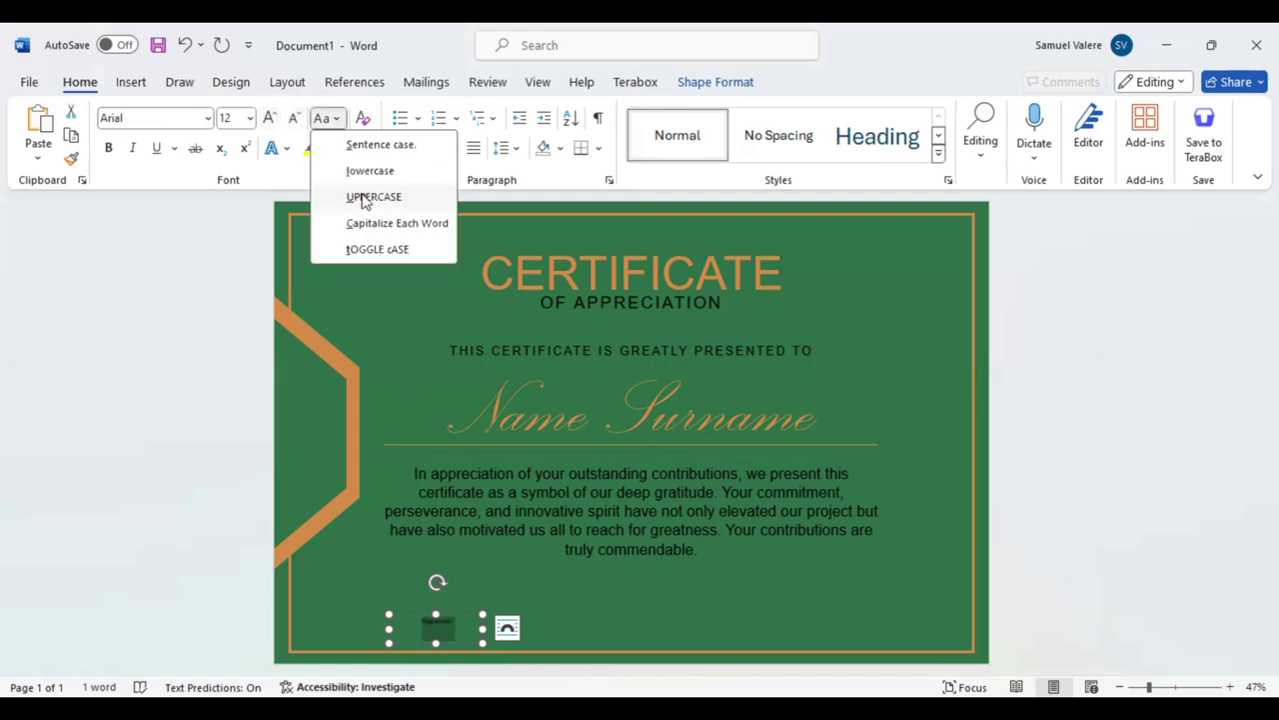
pyautogui.click(355, 195)
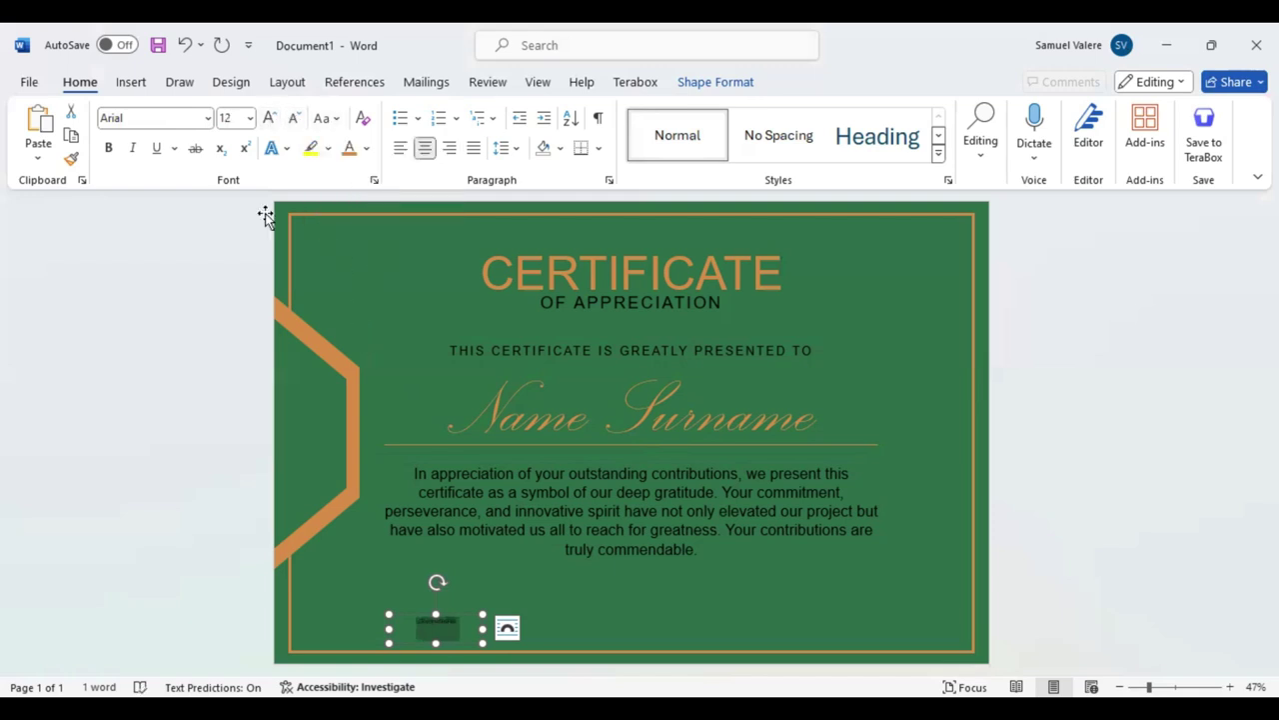
pyautogui.click(268, 119)
# Place a copy of the SIGNATURE box at the lower right and align both labels level
pyautogui.moveTo(437, 643)
pyautogui.mouseDown()
pyautogui.moveTo(436, 623)
pyautogui.moveTo(457, 622)
pyautogui.moveTo(435, 634)
pyautogui.moveTo(885, 632)
pyautogui.moveTo(873, 636)
pyautogui.mouseUp()
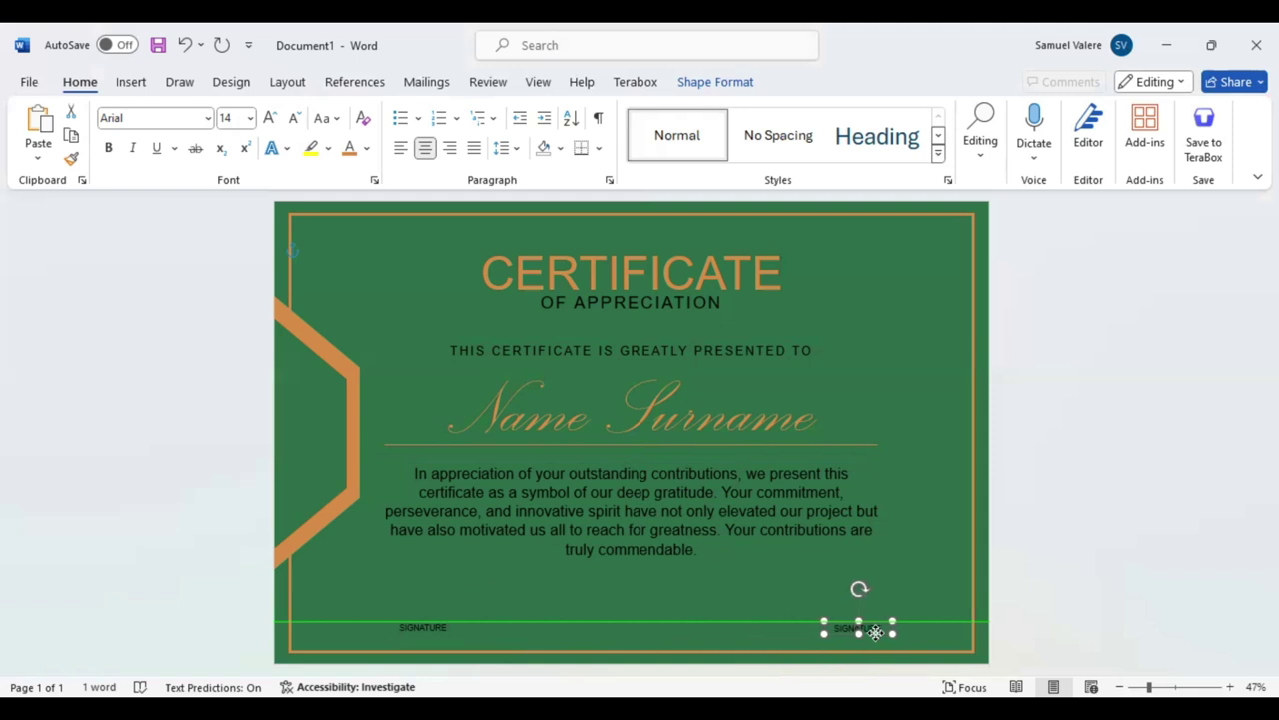
pyautogui.keyDown('shift'); pyautogui.click(422, 628); pyautogui.keyUp('shift')
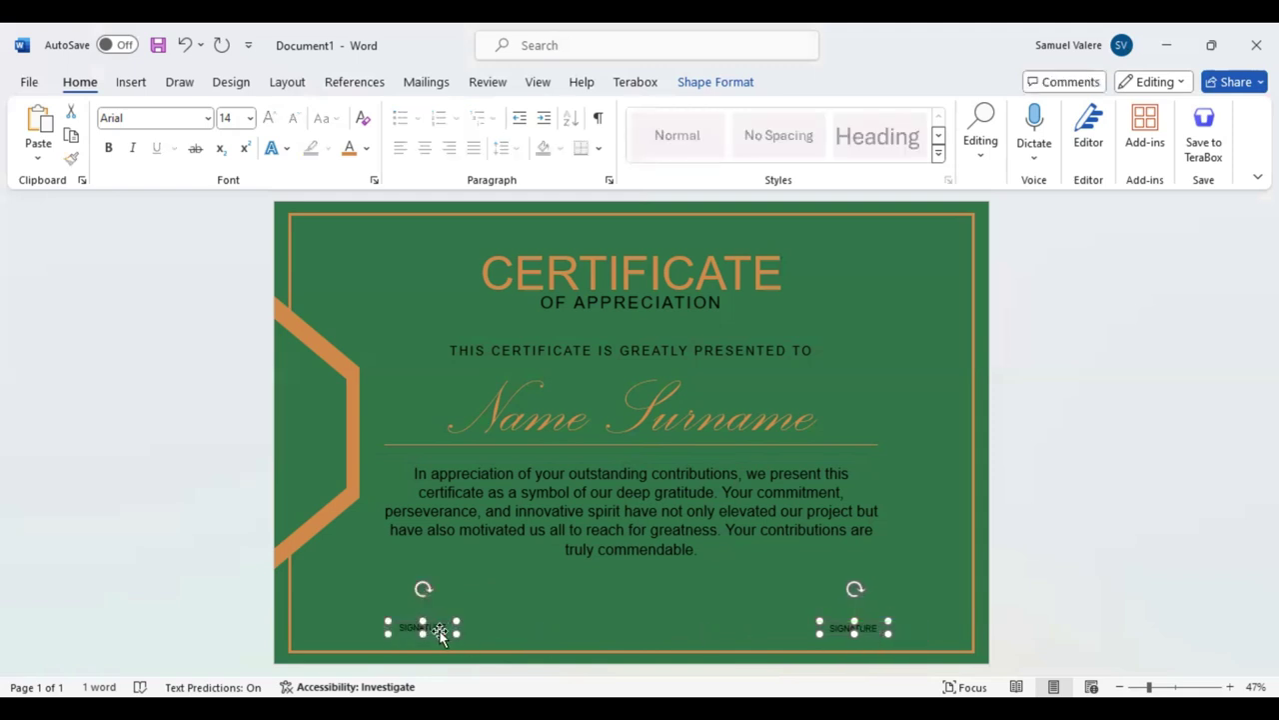
pyautogui.moveTo(449, 633); pyautogui.dragTo(449, 634)
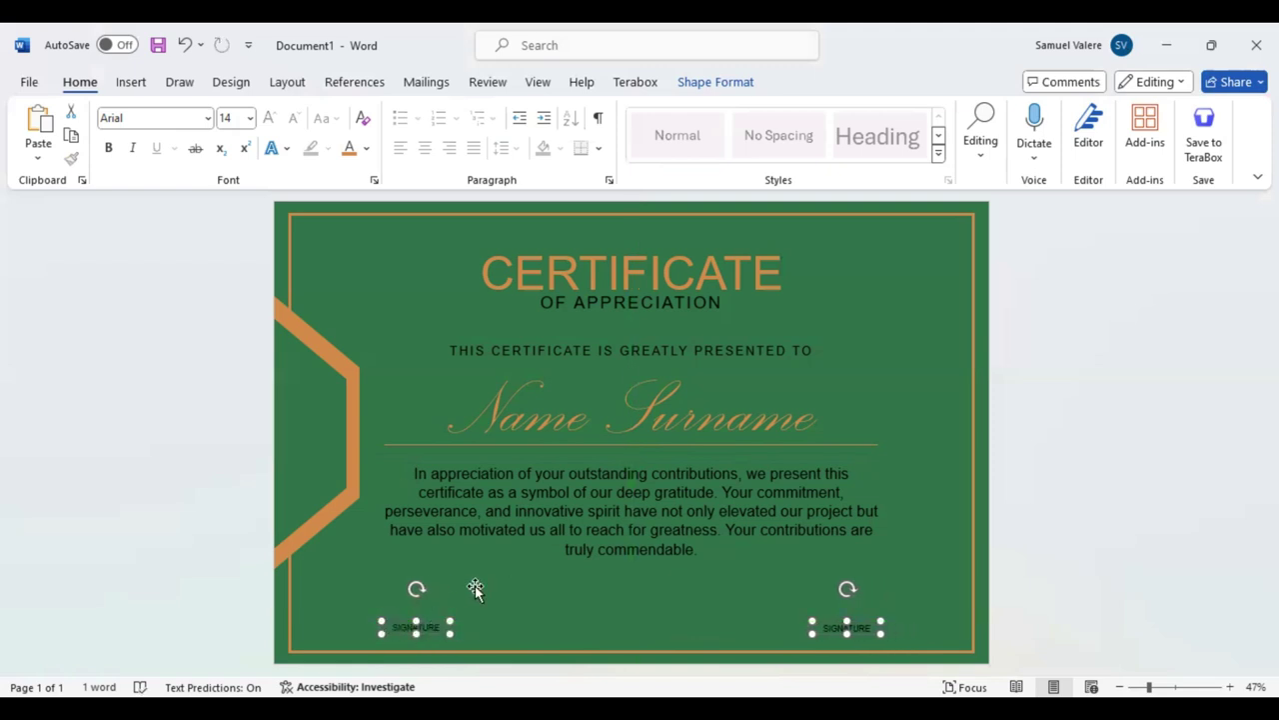
# Draw a 2¼ pt line just above the left SIGNATURE label
pyautogui.click(130, 84)
pyautogui.click(270, 112)
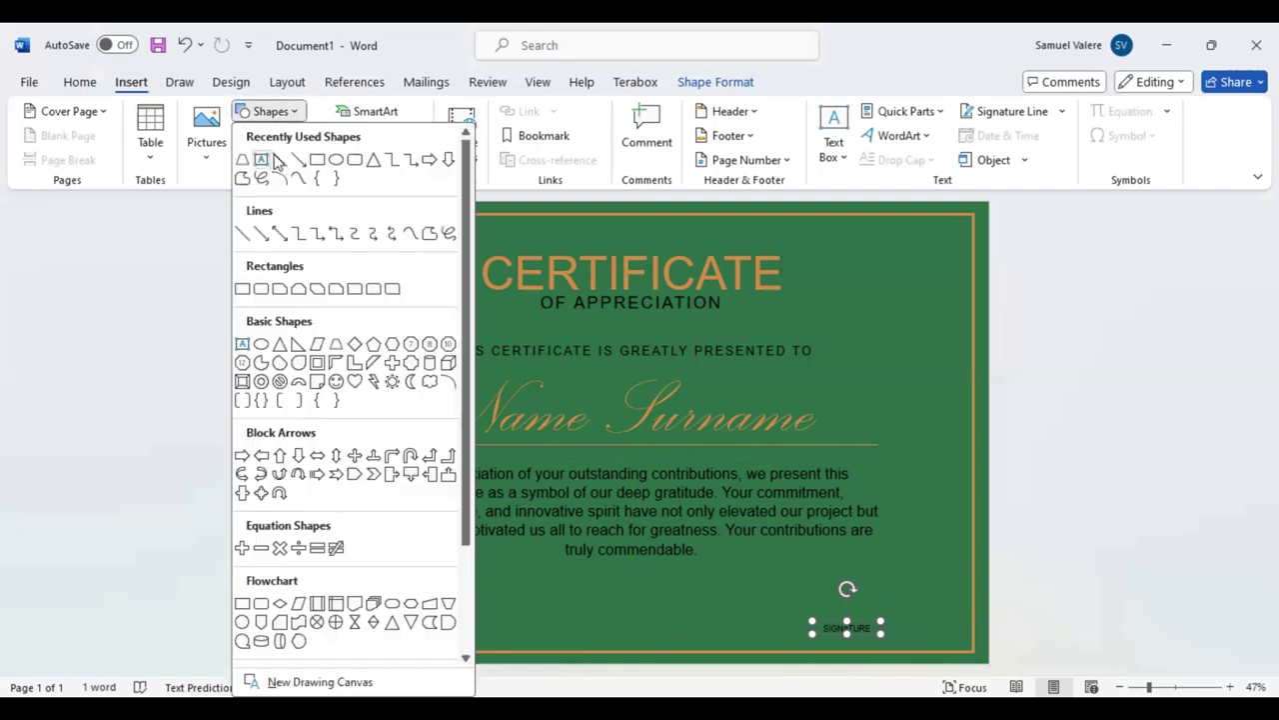
pyautogui.click(280, 160)
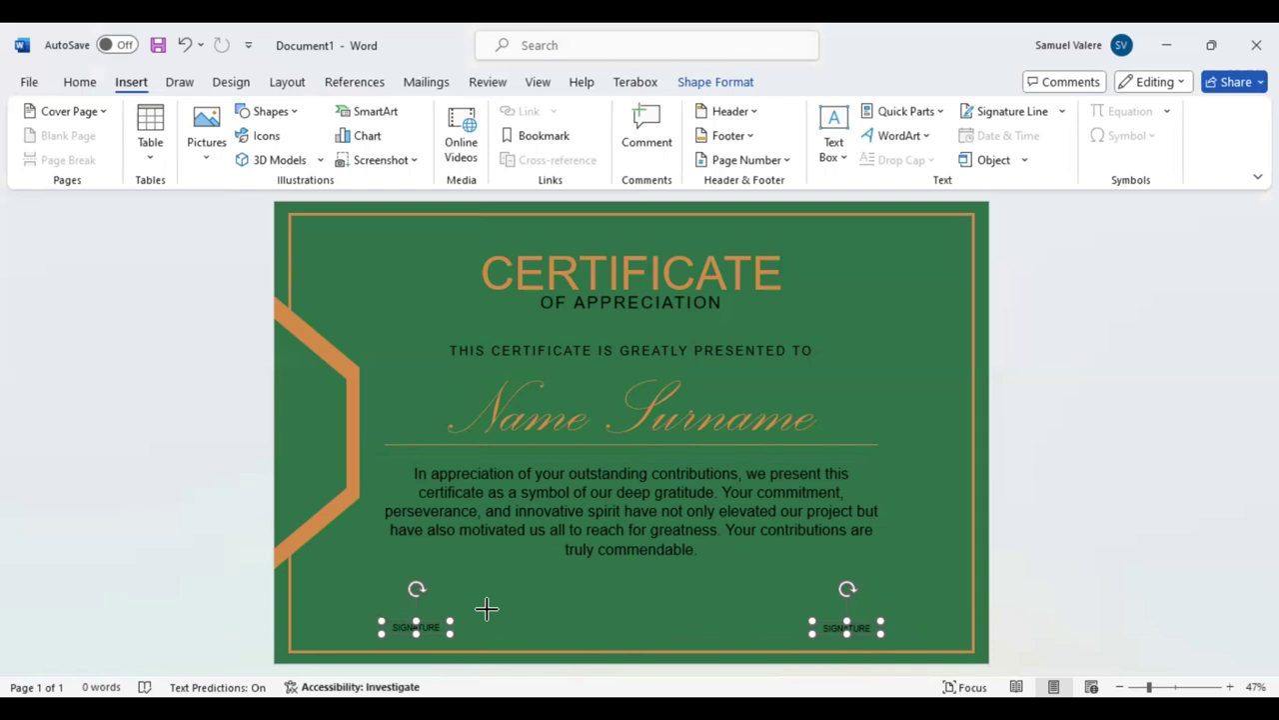
pyautogui.moveTo(487, 610); pyautogui.dragTo(367, 609)
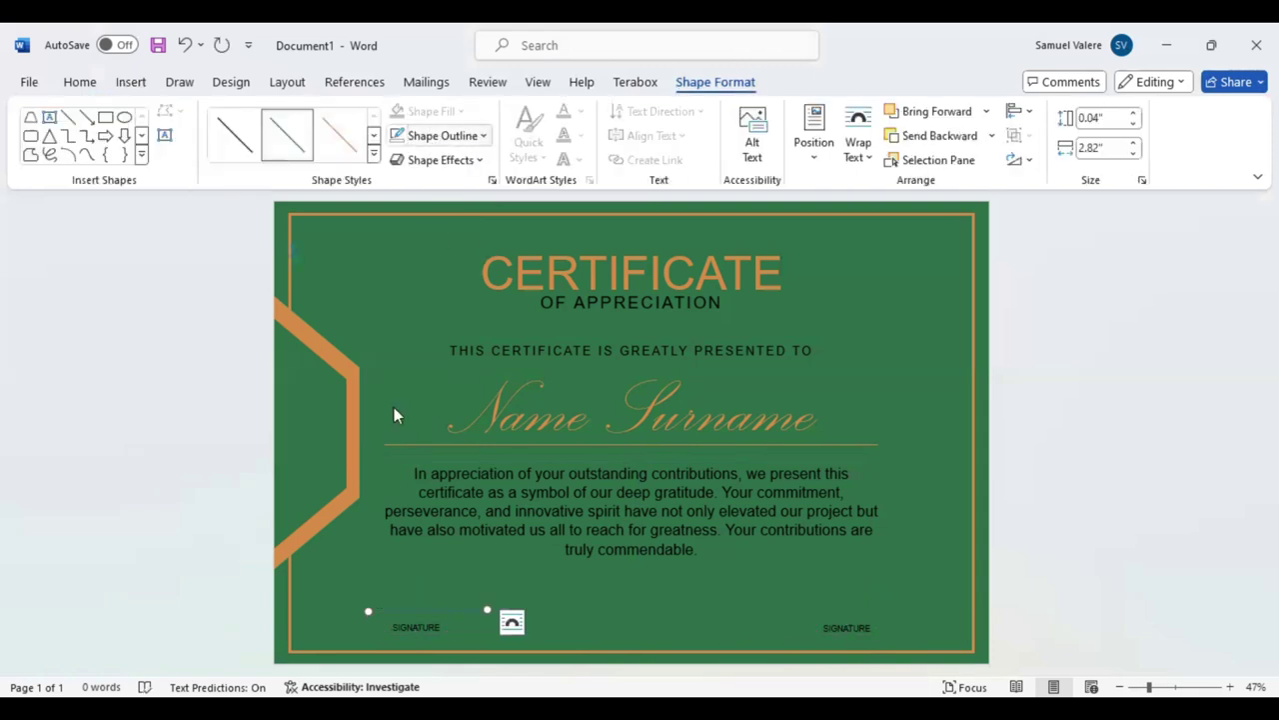
pyautogui.click(484, 137)
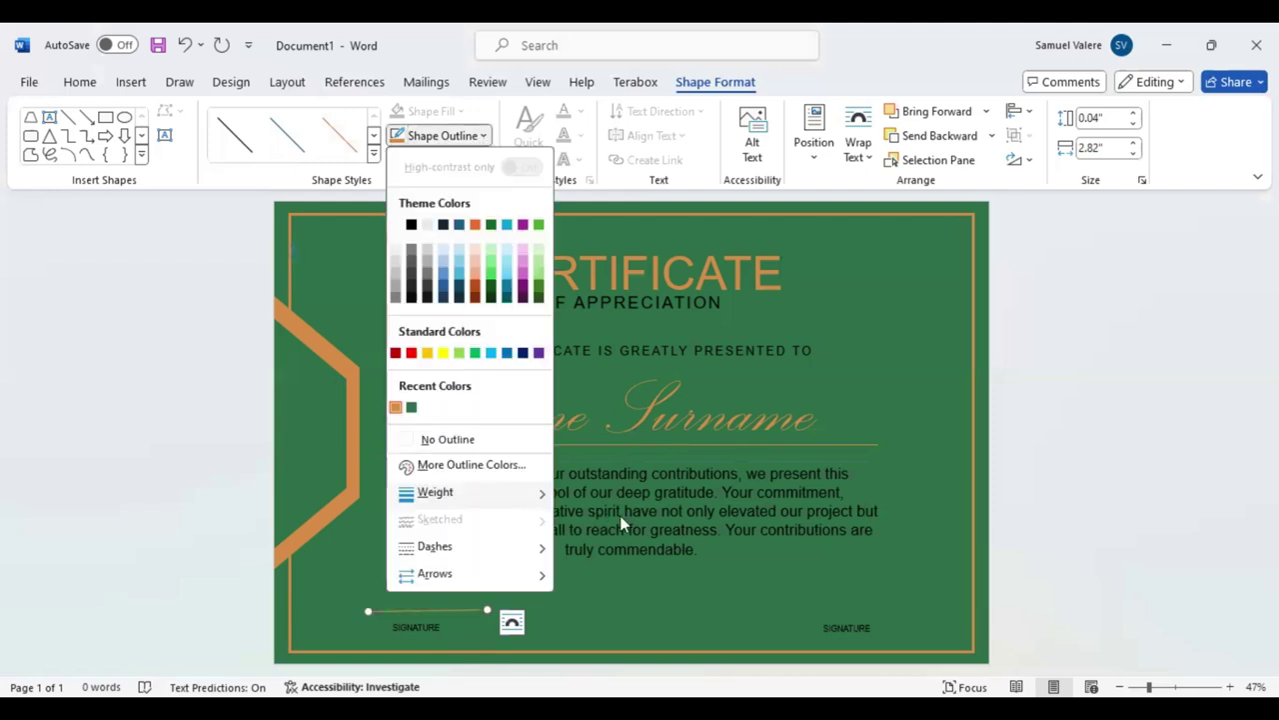
pyautogui.moveTo(543, 494)
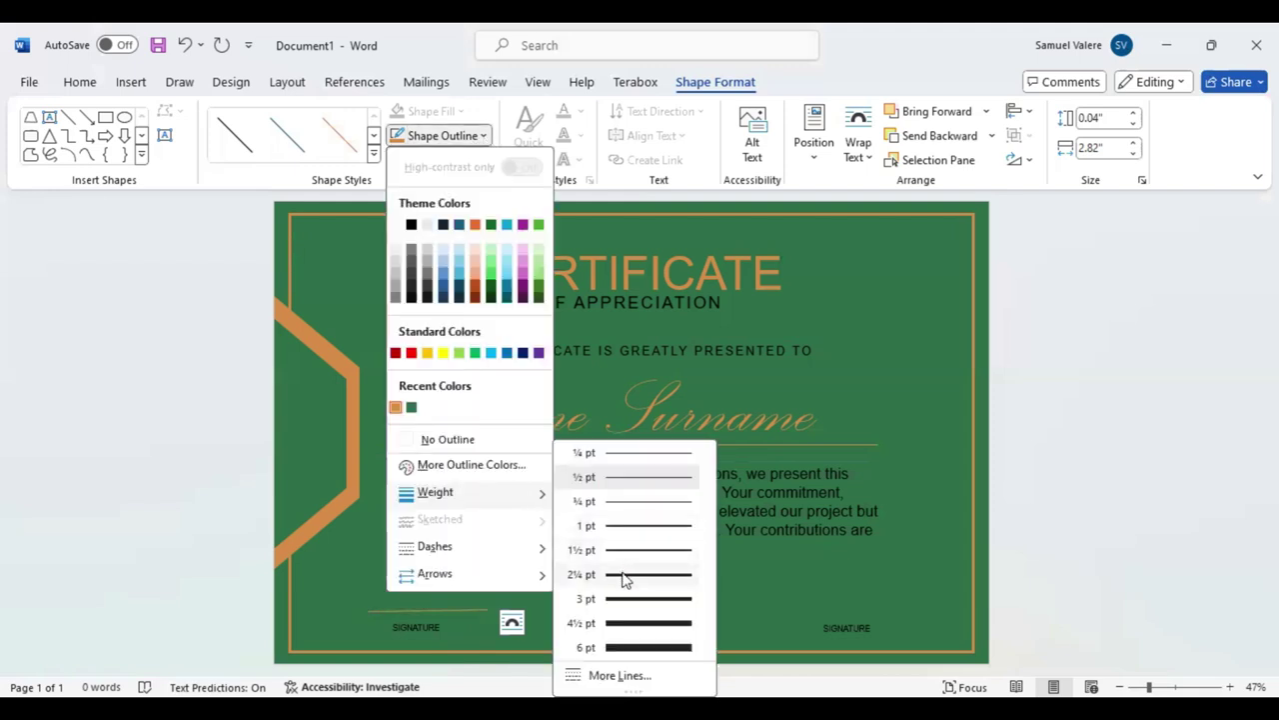
pyautogui.click(623, 575)
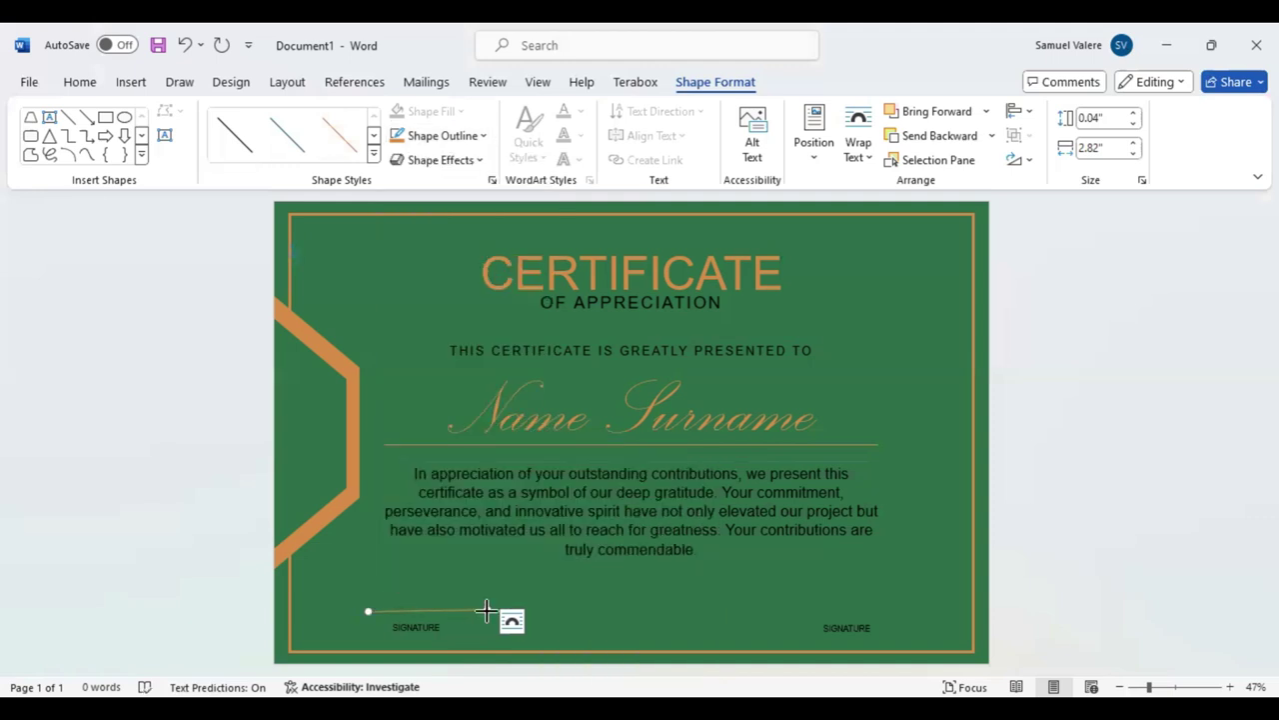
pyautogui.moveTo(488, 608); pyautogui.dragTo(486, 616)
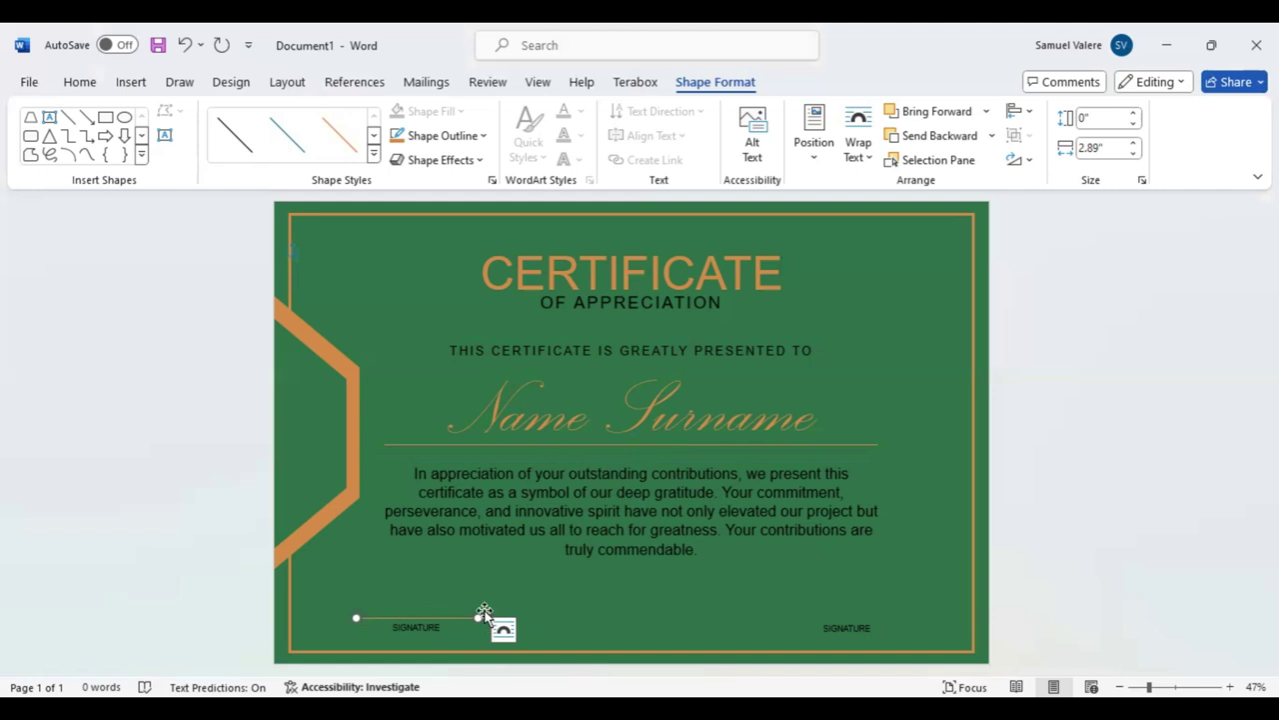
# Copy the signing line and position it above the right SIGNATURE label
pyautogui.moveTo(484, 614); pyautogui.dragTo(485, 613)
pyautogui.press('Right')
pyautogui.press('Right')
pyautogui.press('Right')
pyautogui.press('Right')
pyautogui.press('Right')
pyautogui.press('Right')
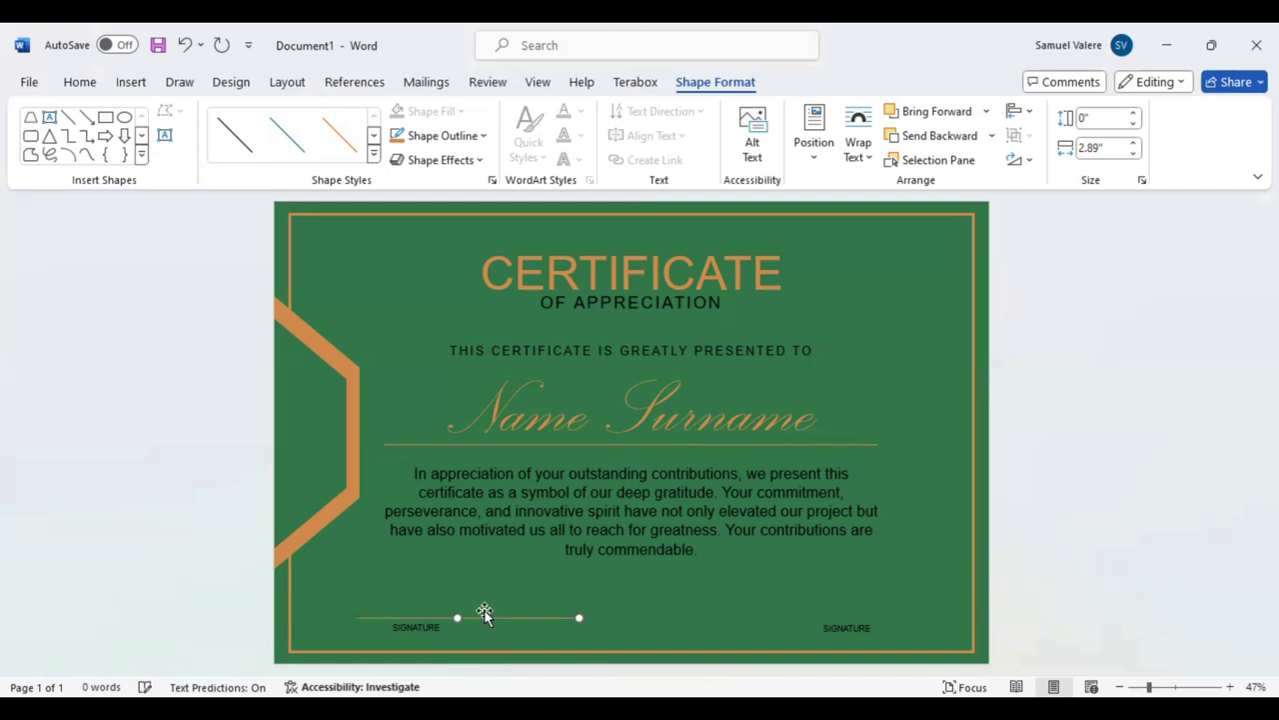
pyautogui.press('Right')
pyautogui.press('Right')
pyautogui.press('Right')
pyautogui.press('Right')
pyautogui.hotkey('ctrl', 'Left')
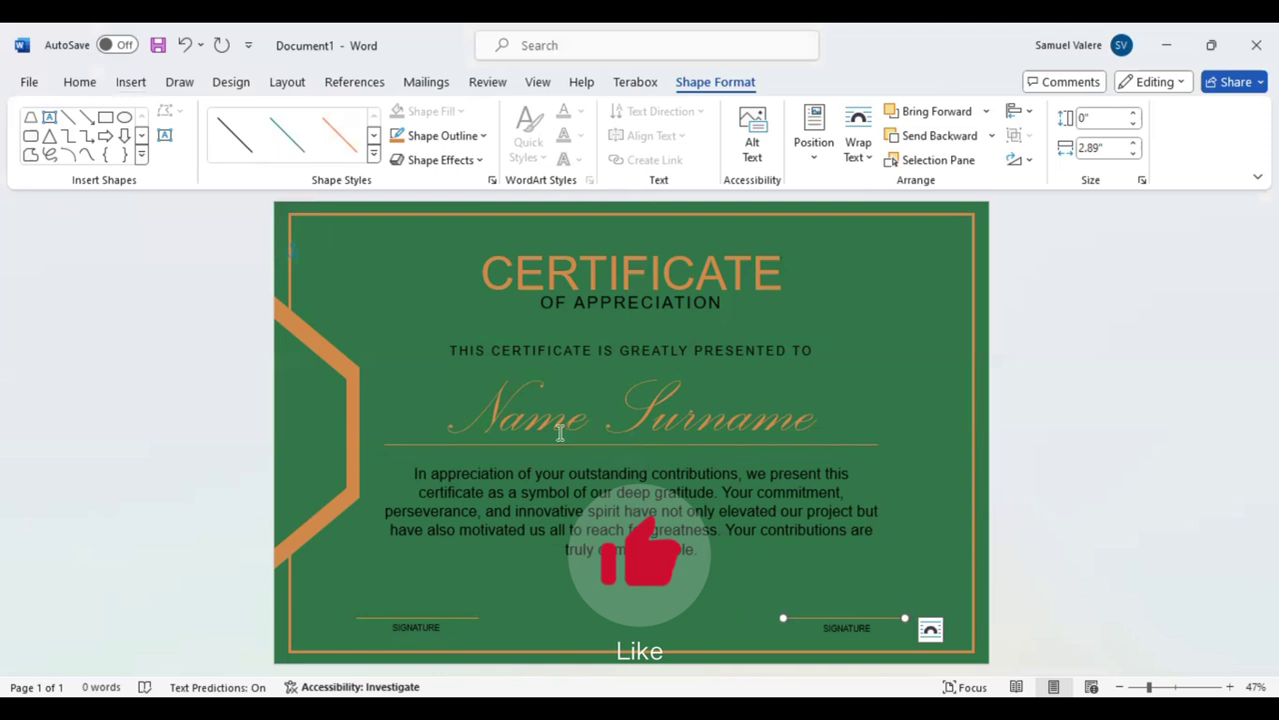
# Recolour the appreciation paragraph text to light orange, RGB 232/192/152 (#E8C098)
pyautogui.click(724, 459)
pyautogui.click(720, 456)
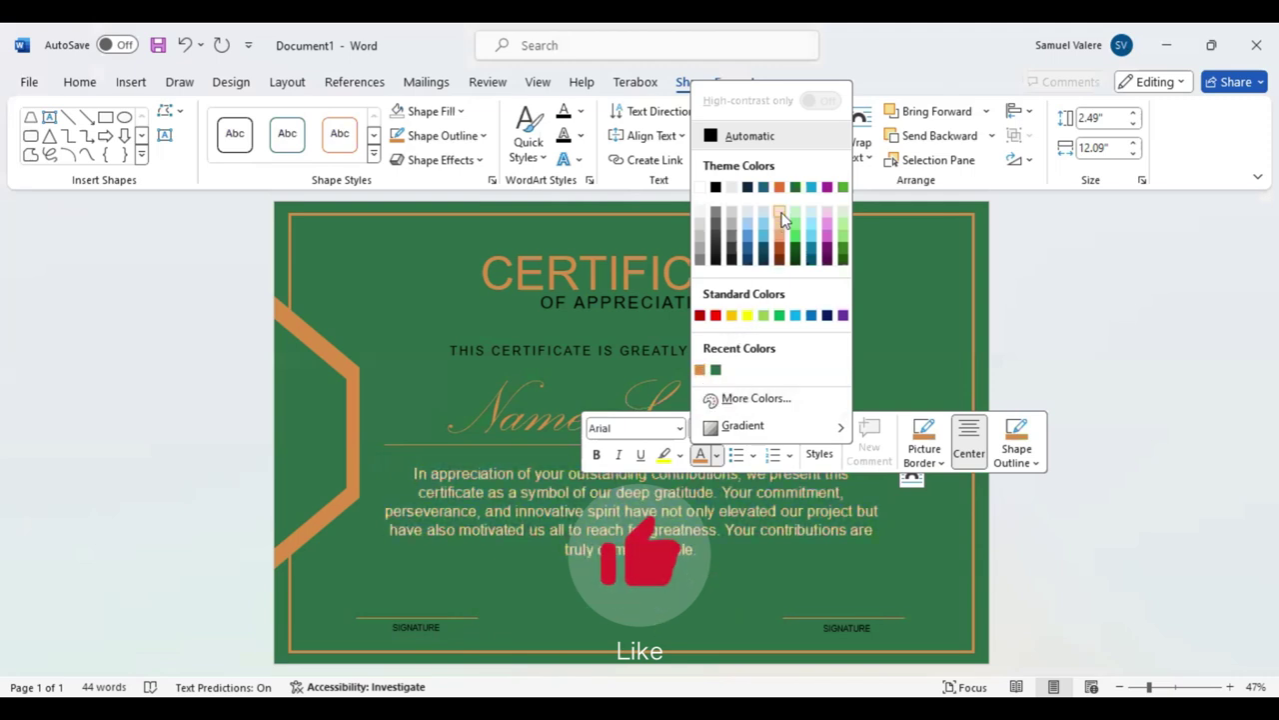
pyautogui.click(700, 371)
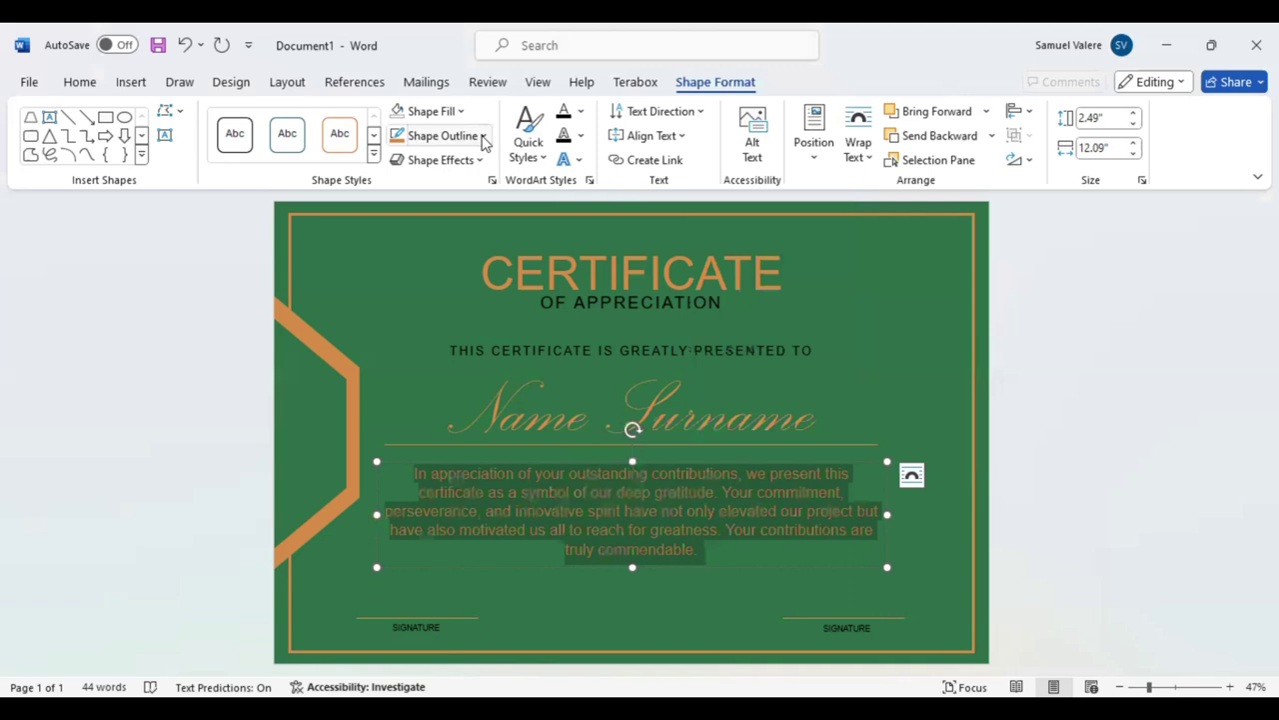
pyautogui.click(461, 112)
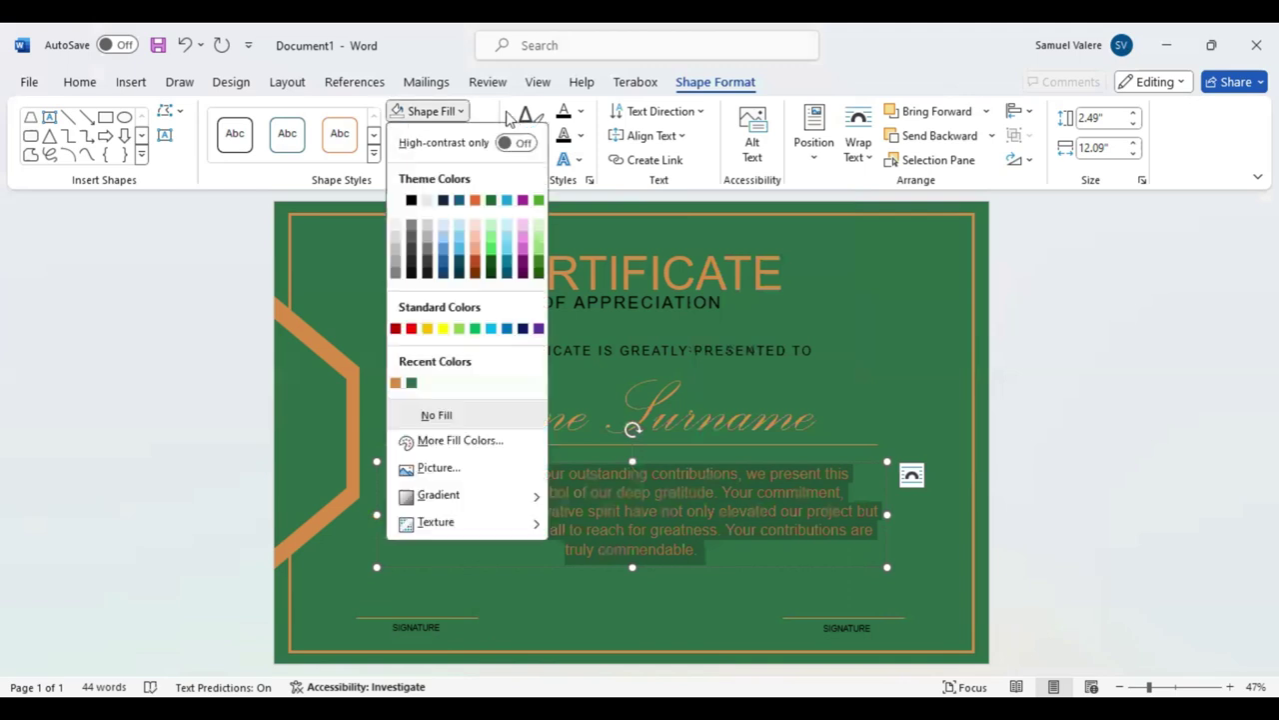
pyautogui.click(580, 111)
pyautogui.click(638, 466)
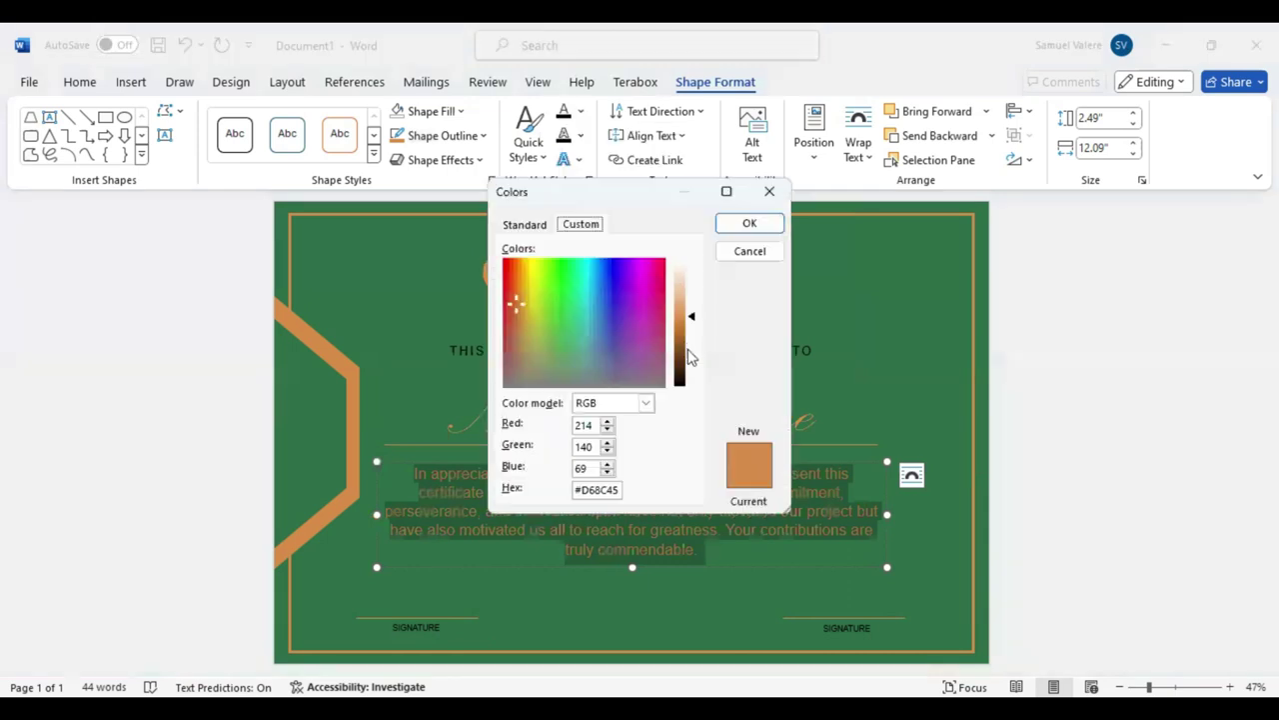
pyautogui.moveTo(694, 322); pyautogui.dragTo(692, 292)
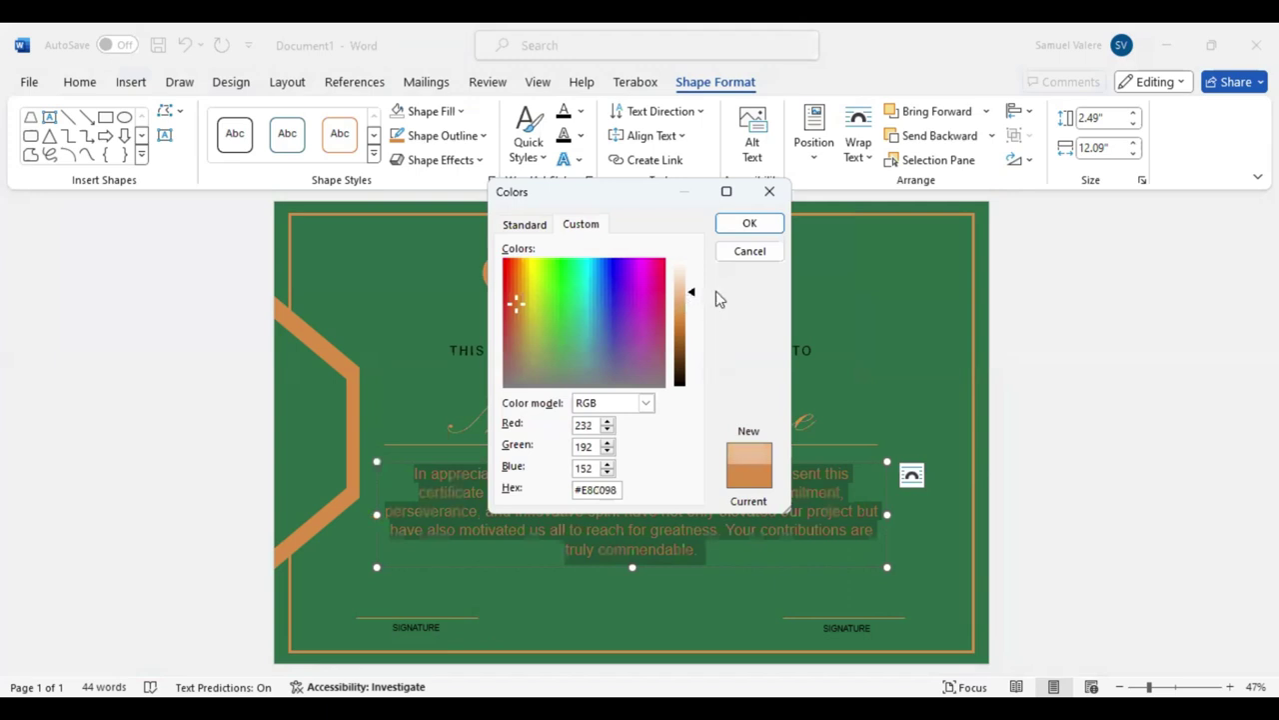
pyautogui.click(757, 226)
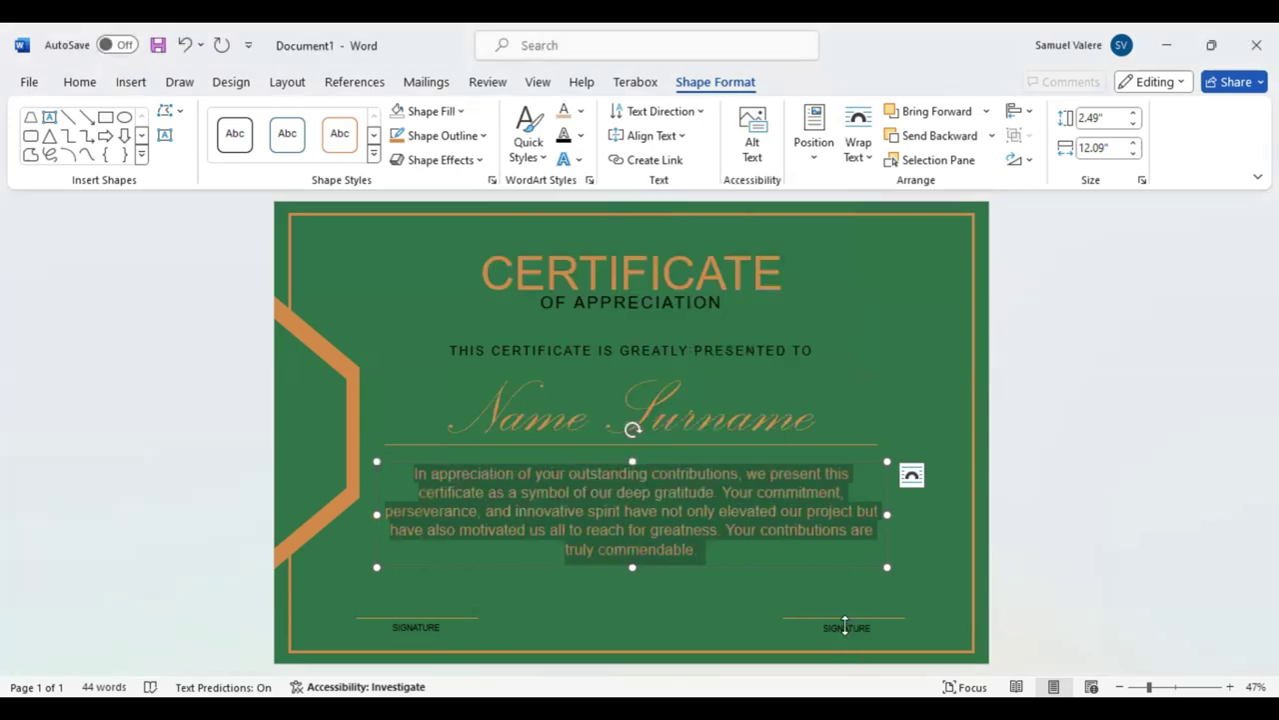
# Recolour both SIGNATURE labels to the light tan recent colour
pyautogui.click(838, 627)
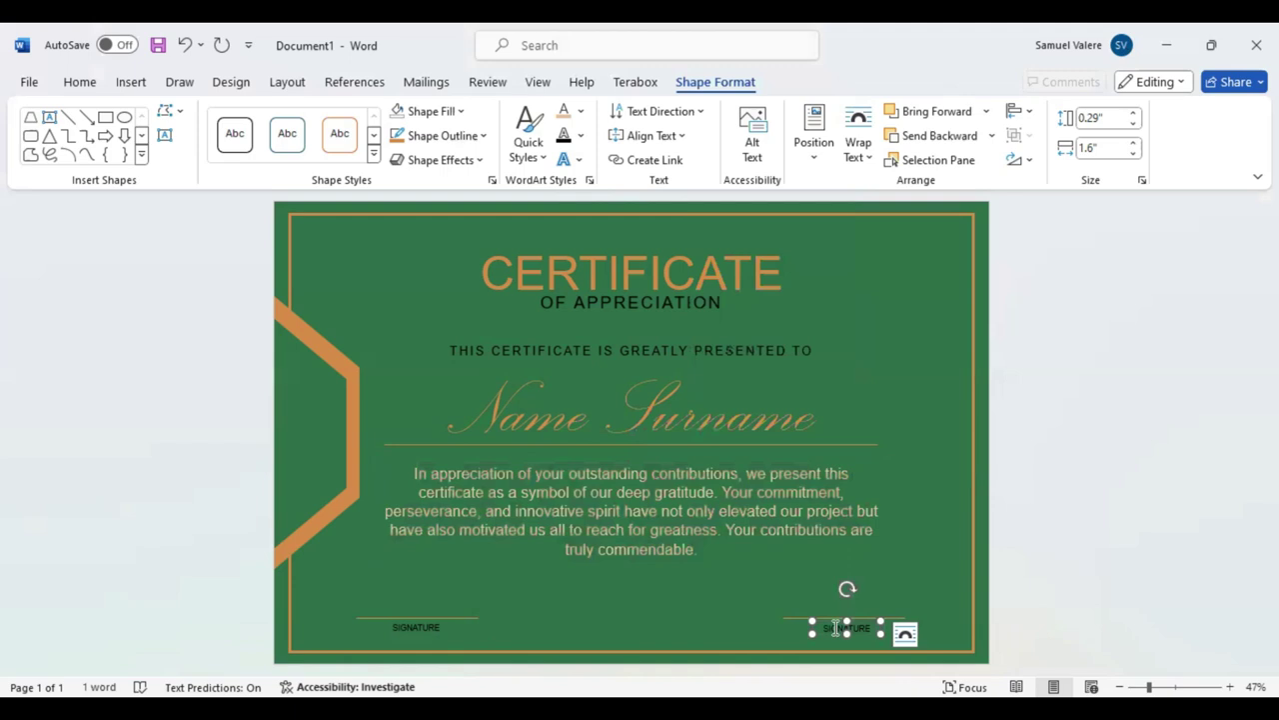
pyautogui.doubleClick(836, 628)
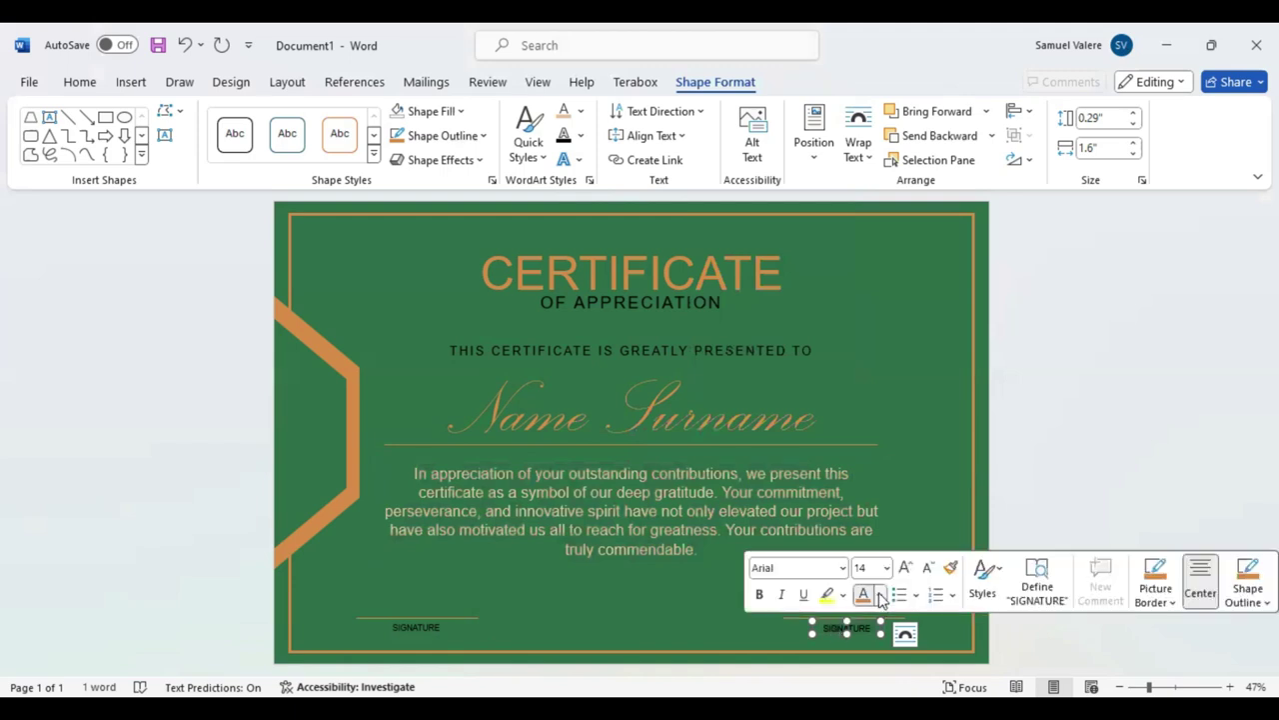
pyautogui.click(881, 597)
pyautogui.click(865, 510)
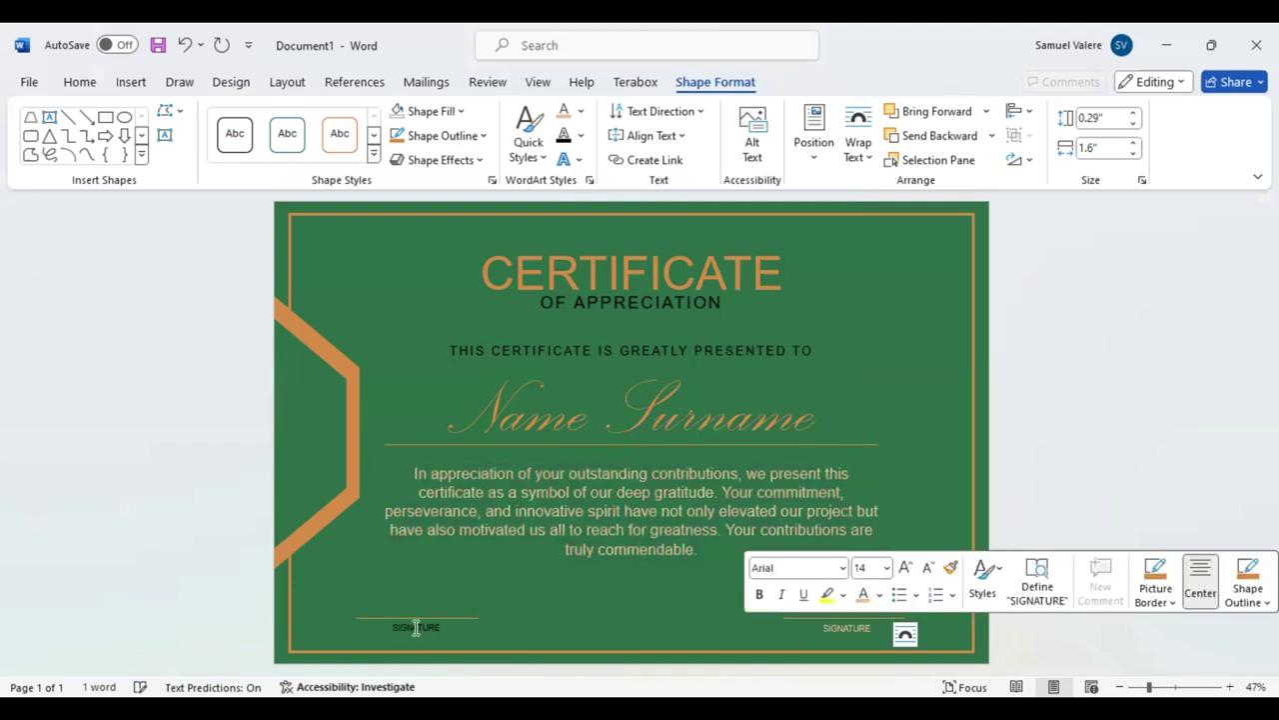
pyautogui.click(410, 628)
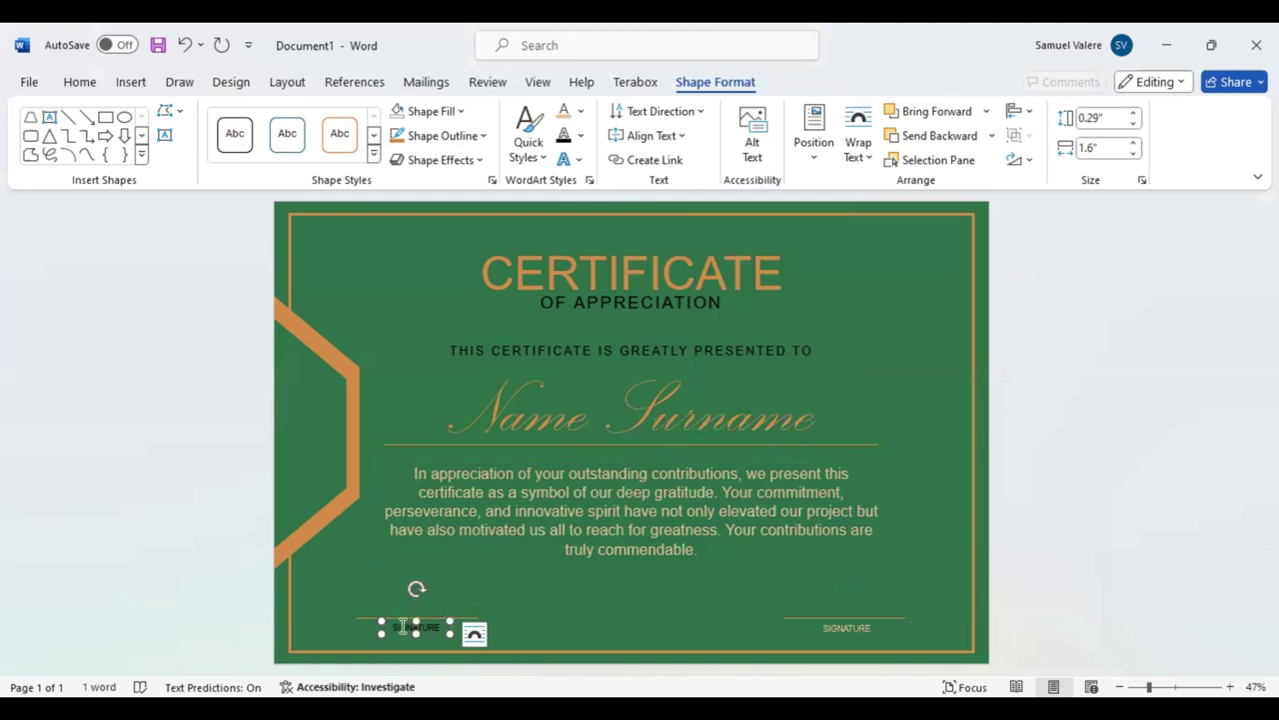
pyautogui.doubleClick(404, 627)
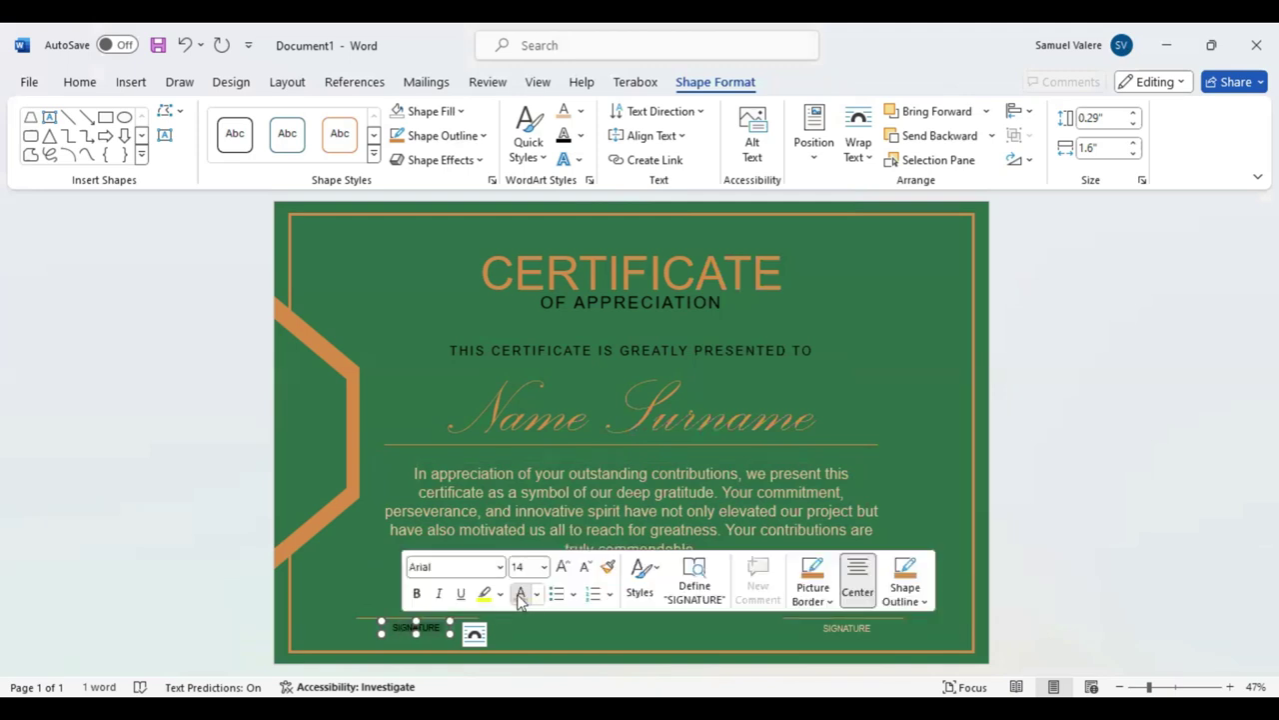
# Apply the same light tan to the presented-to line and the OF APPRECIATION subtitle
pyautogui.click(632, 350)
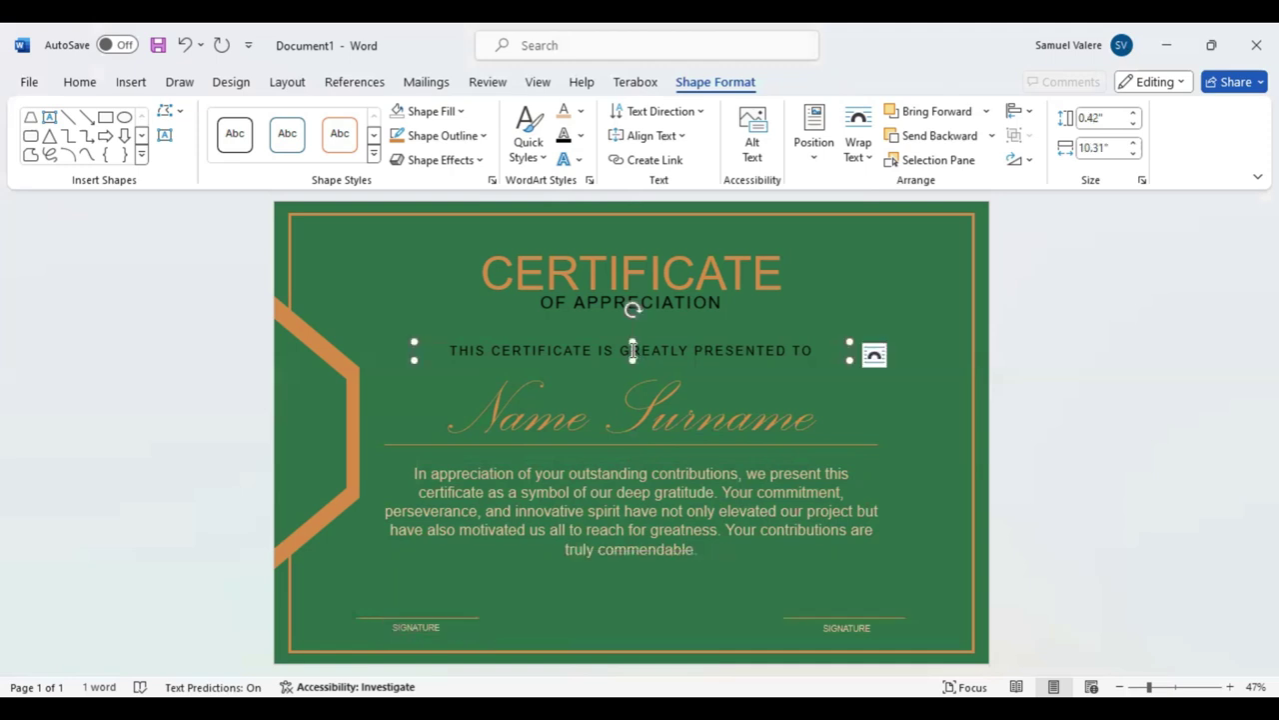
pyautogui.tripleClick(600, 350)
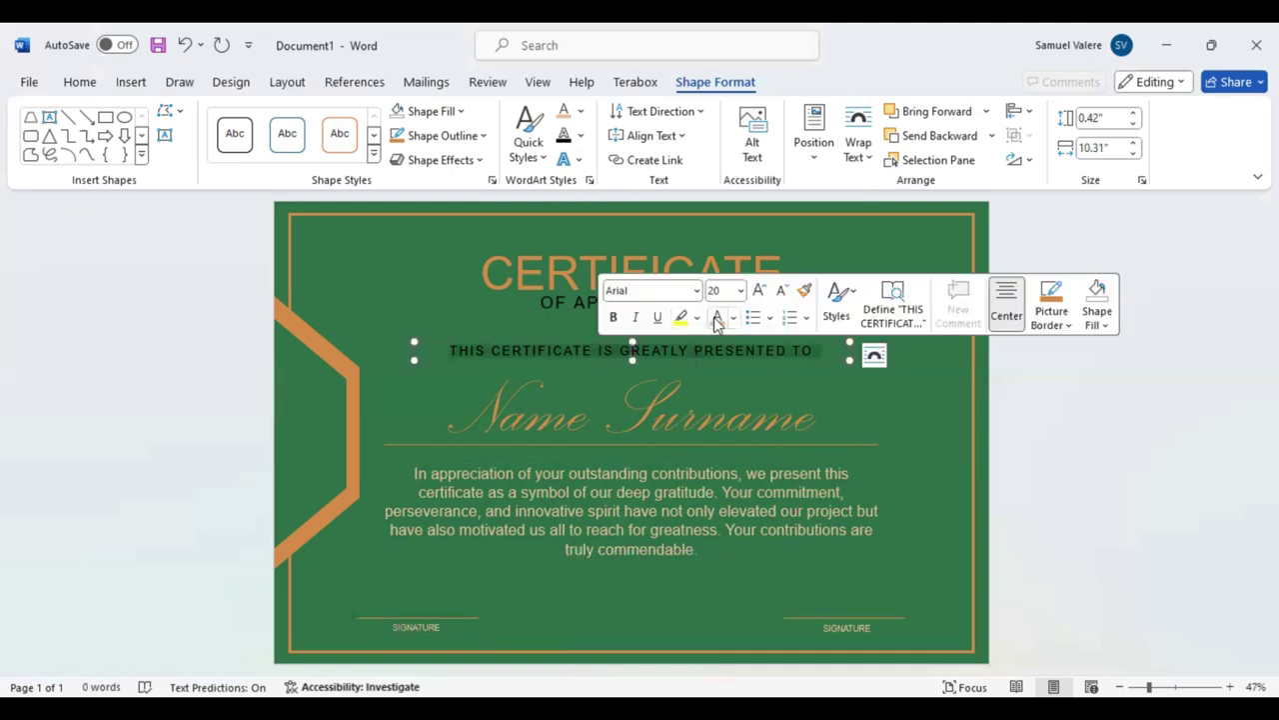
pyautogui.click(582, 302)
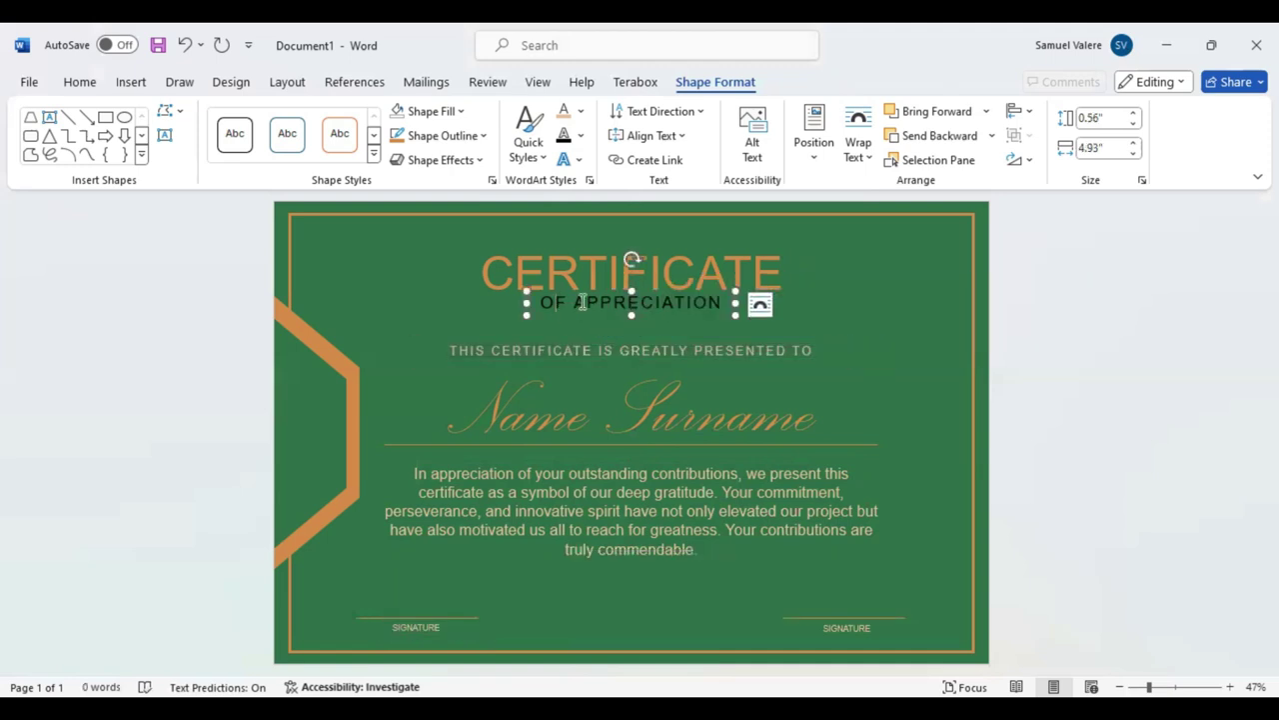
pyautogui.hotkey('shift', 'End')
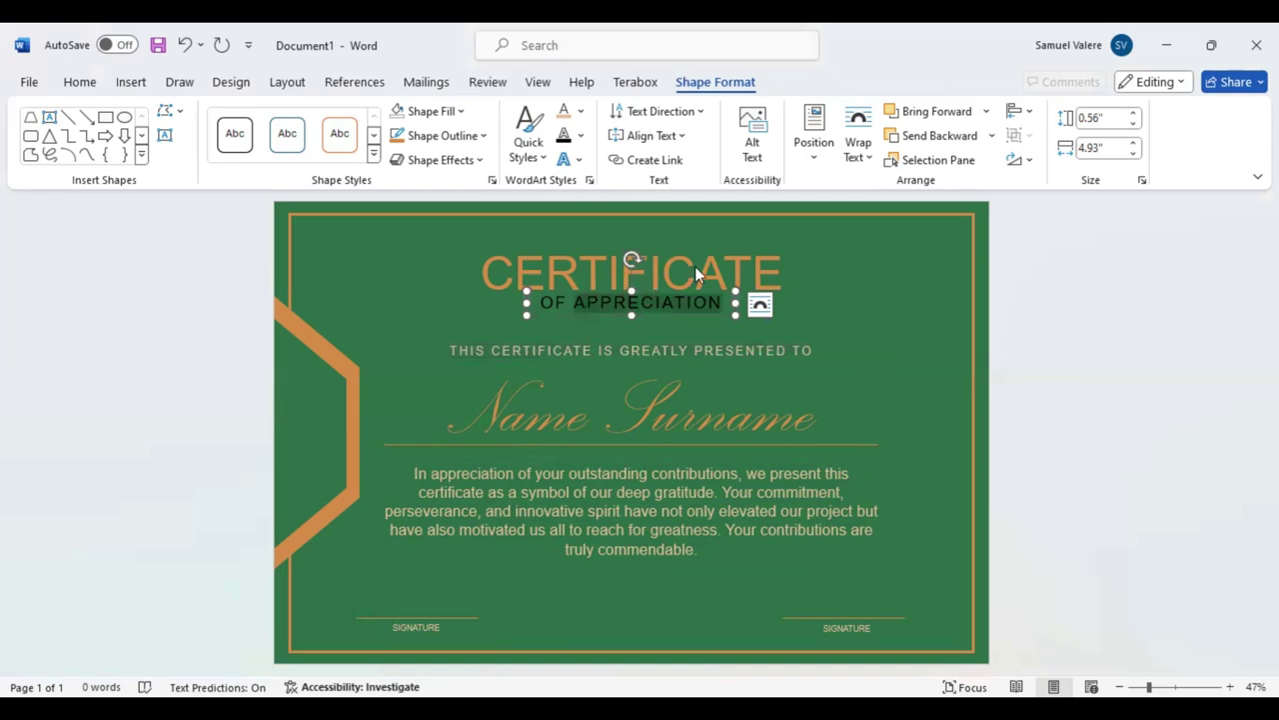
pyautogui.click(1093, 413)
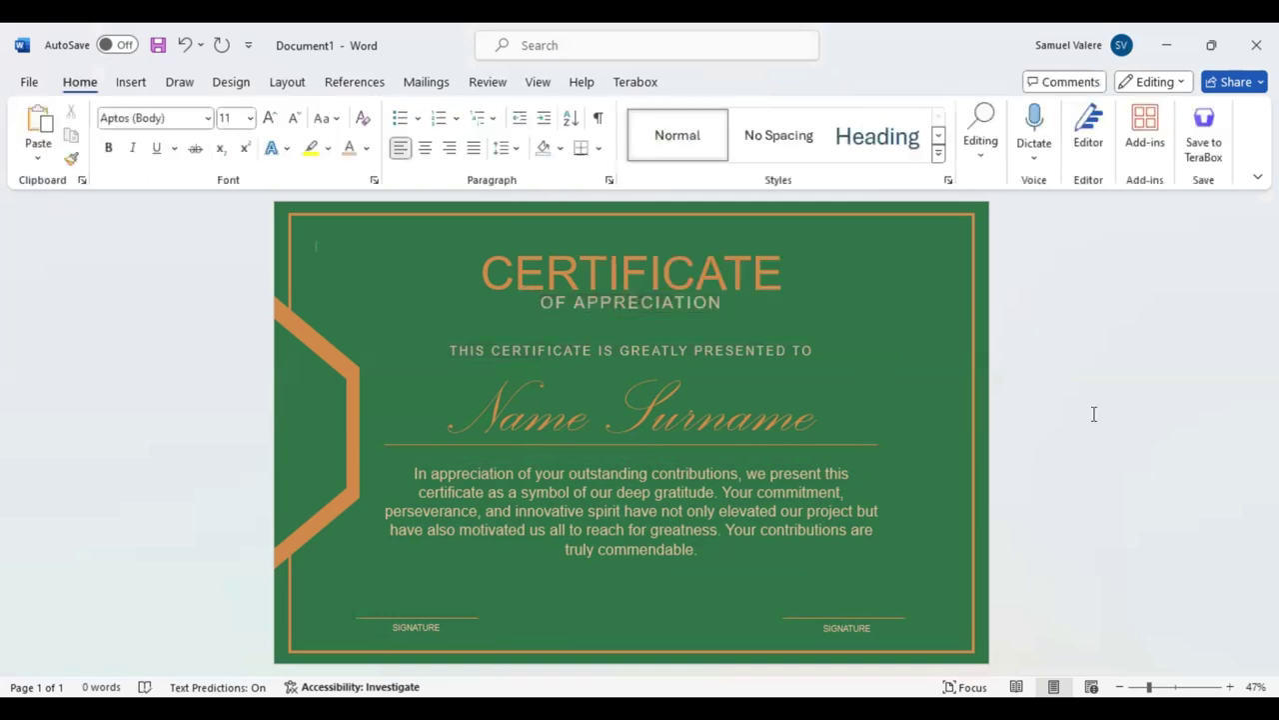
# Insert a 24-point starburst and place it in the certificate's top-right corner
pyautogui.click(131, 82)
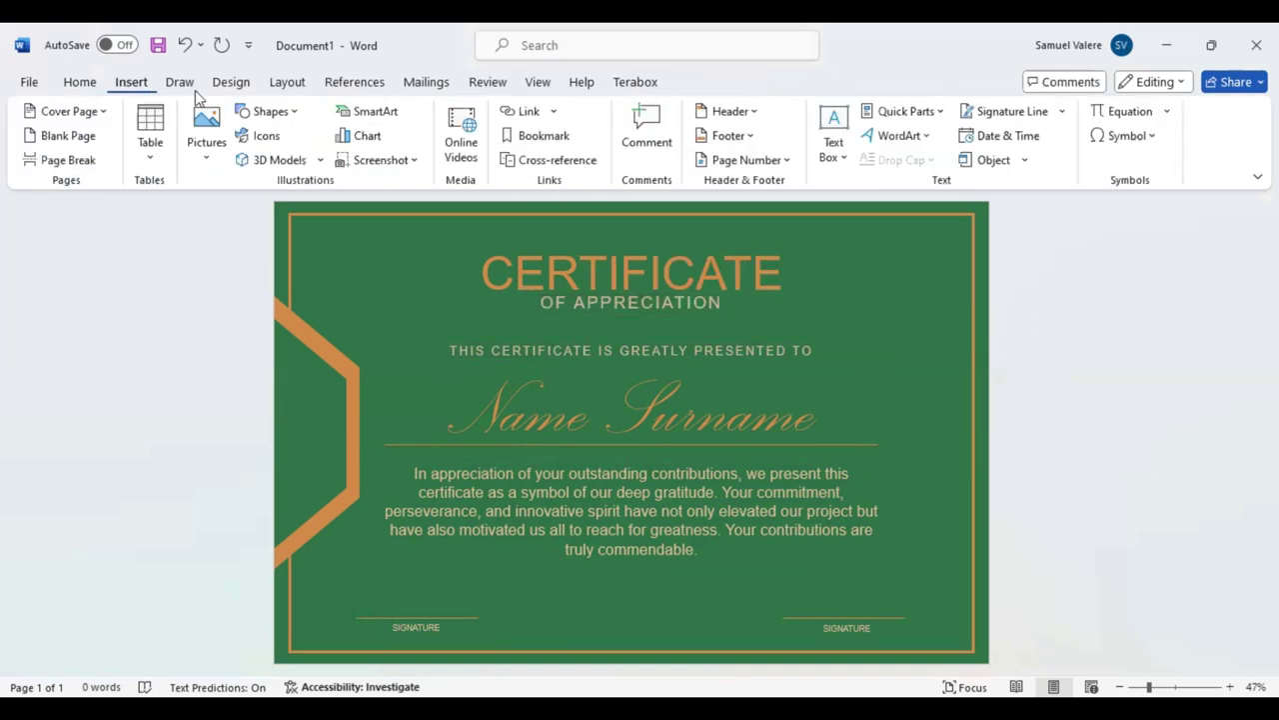
pyautogui.click(285, 113)
pyautogui.scroll(-2, 349, 400)
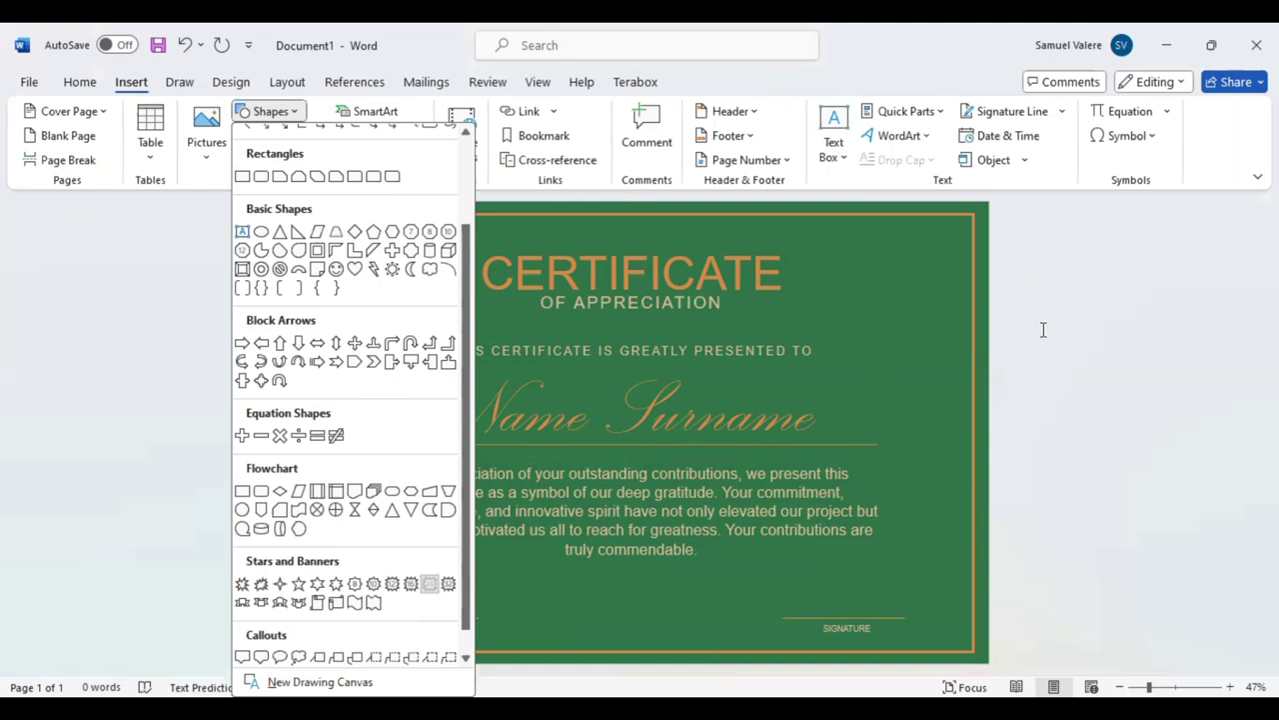
pyautogui.click(840, 283)
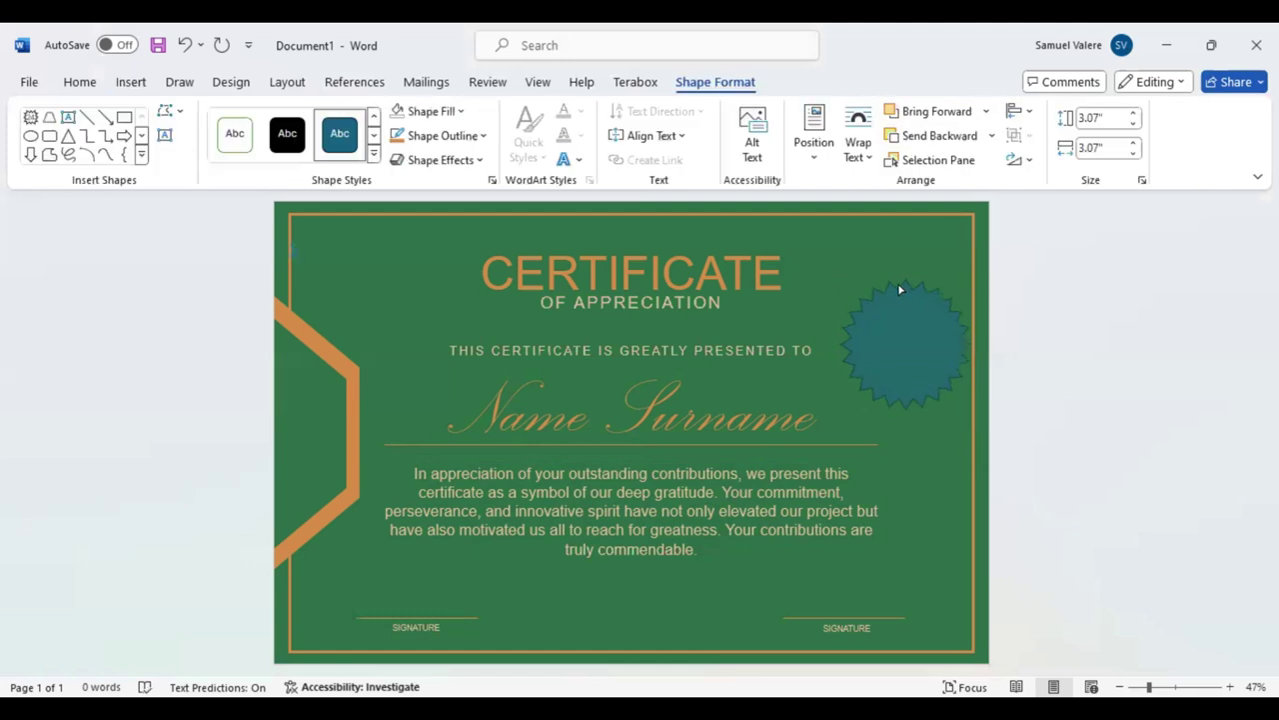
pyautogui.click(913, 345)
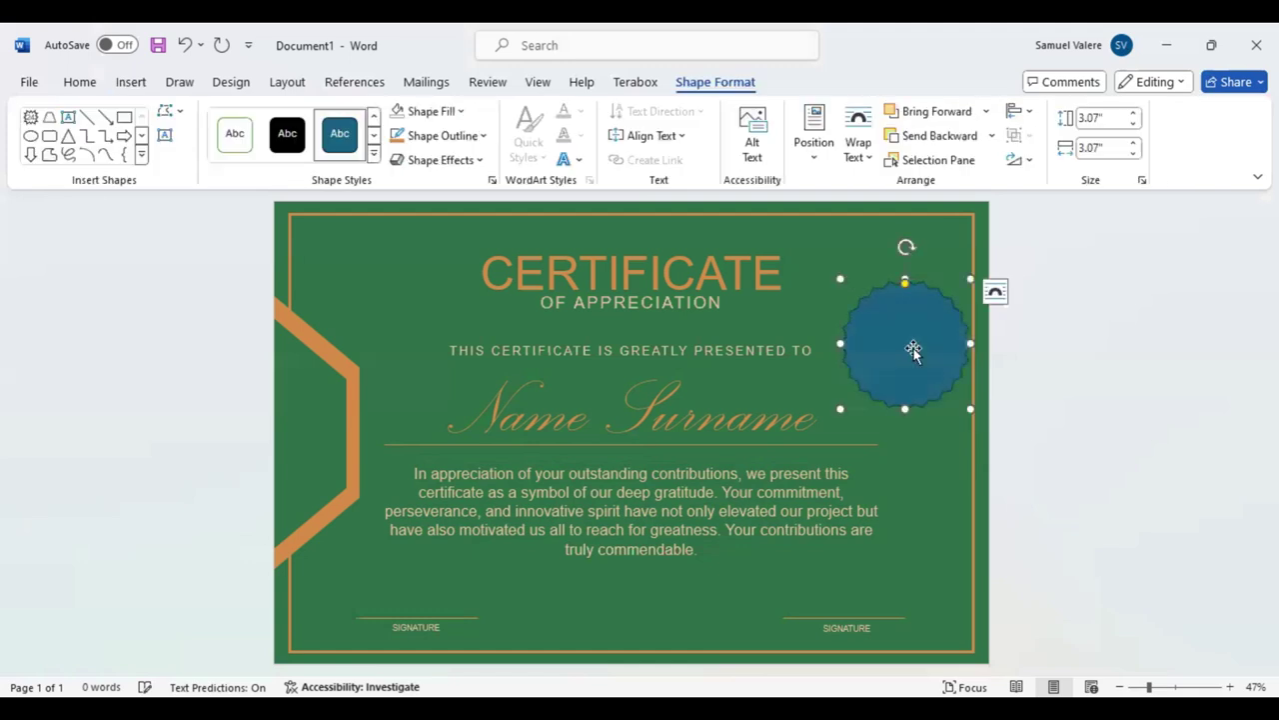
pyautogui.moveTo(913, 340); pyautogui.dragTo(899, 299)
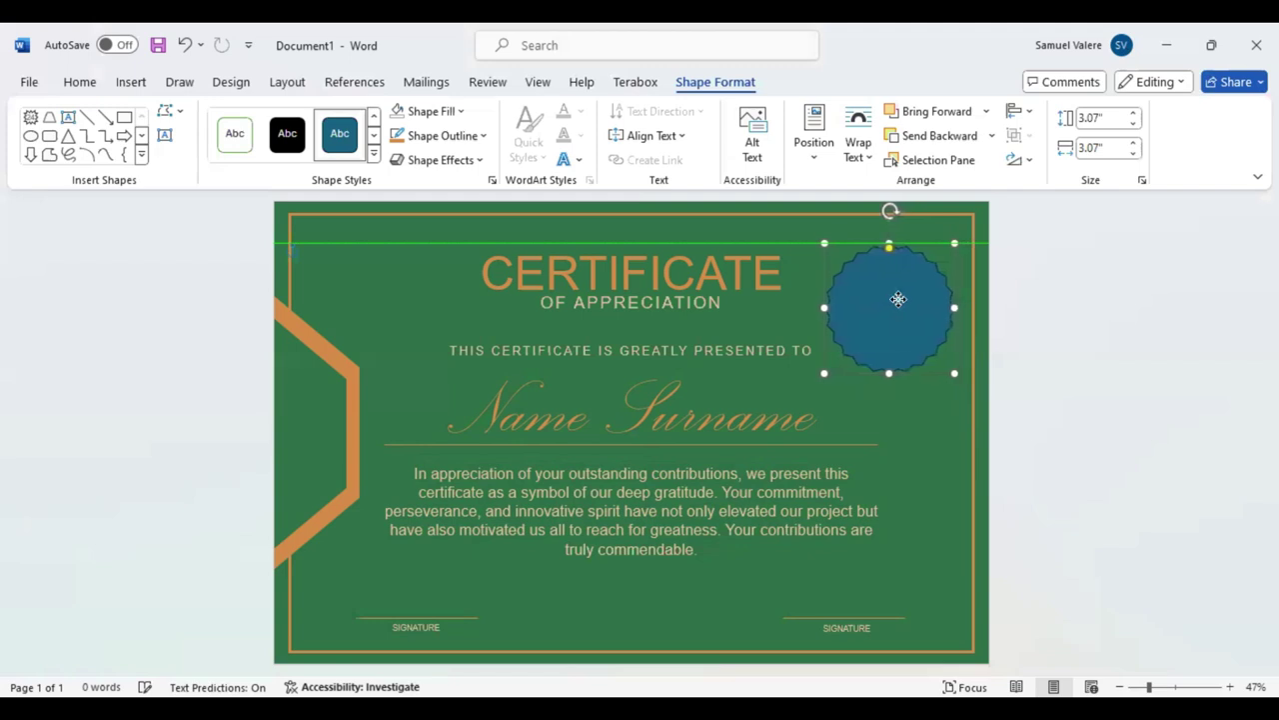
pyautogui.moveTo(899, 299); pyautogui.dragTo(899, 299)
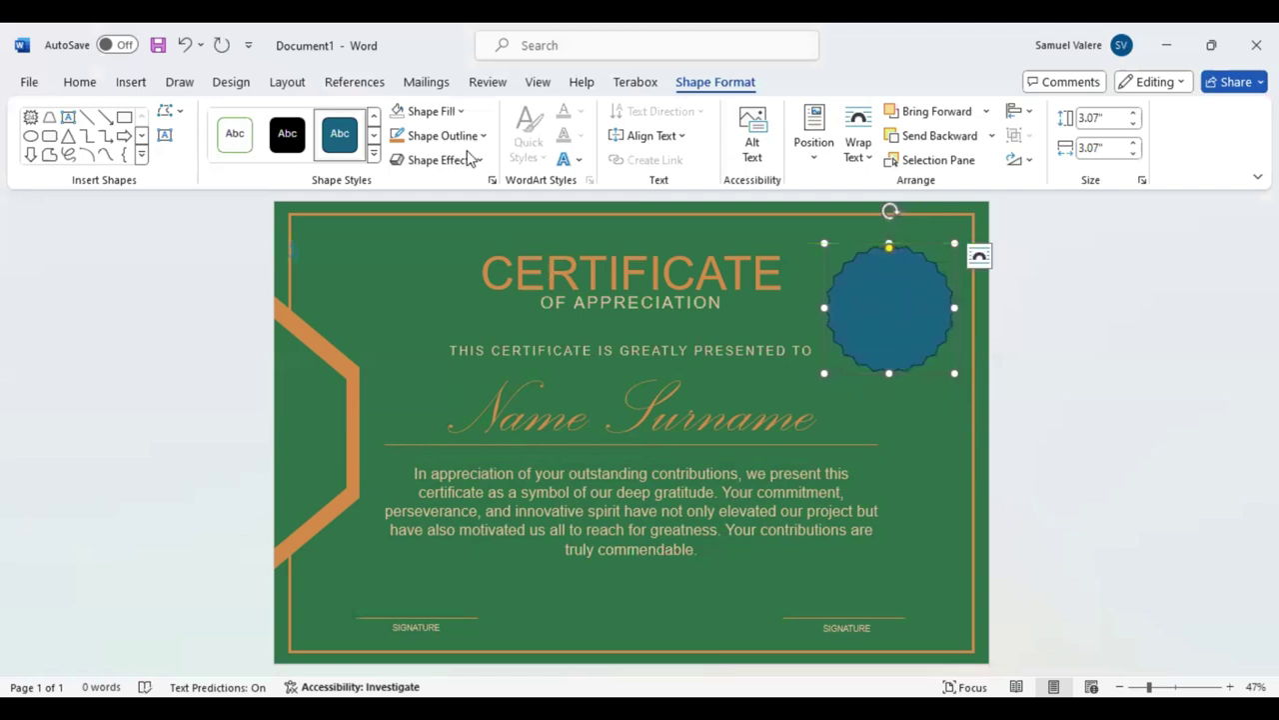
# Remove the starburst's outline and fill it with the recent orange
pyautogui.click(484, 137)
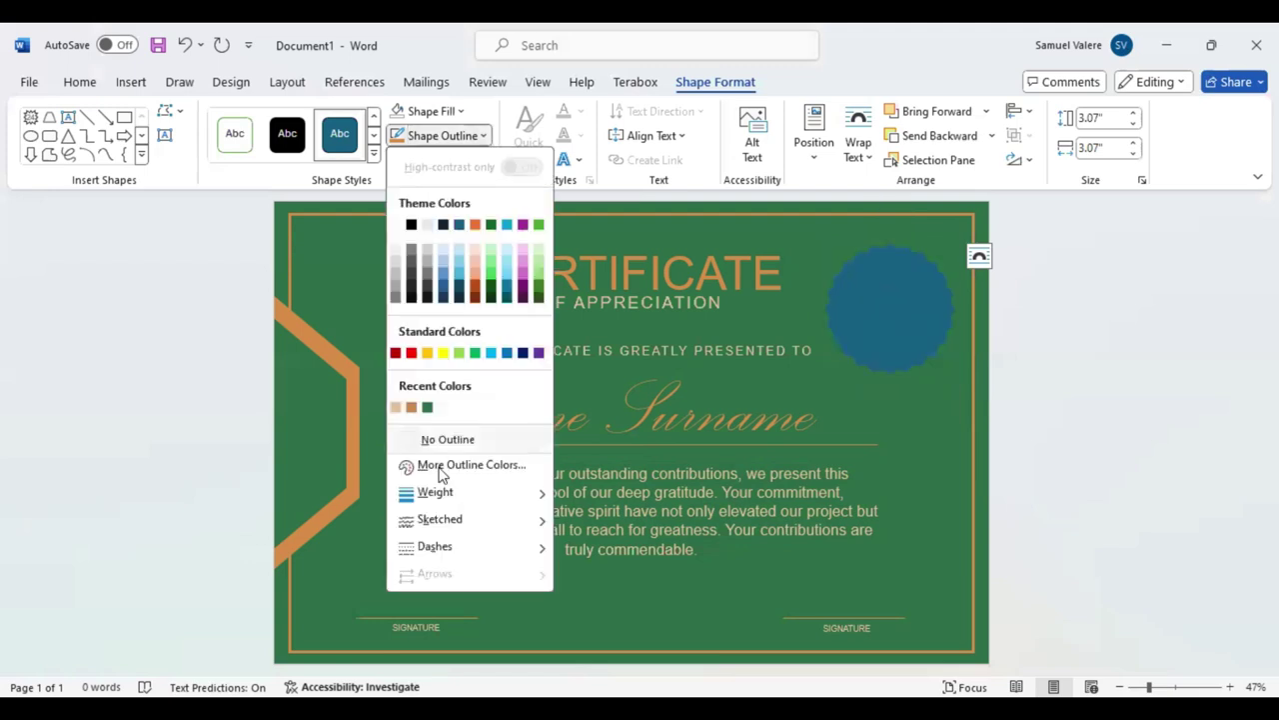
pyautogui.click(445, 440)
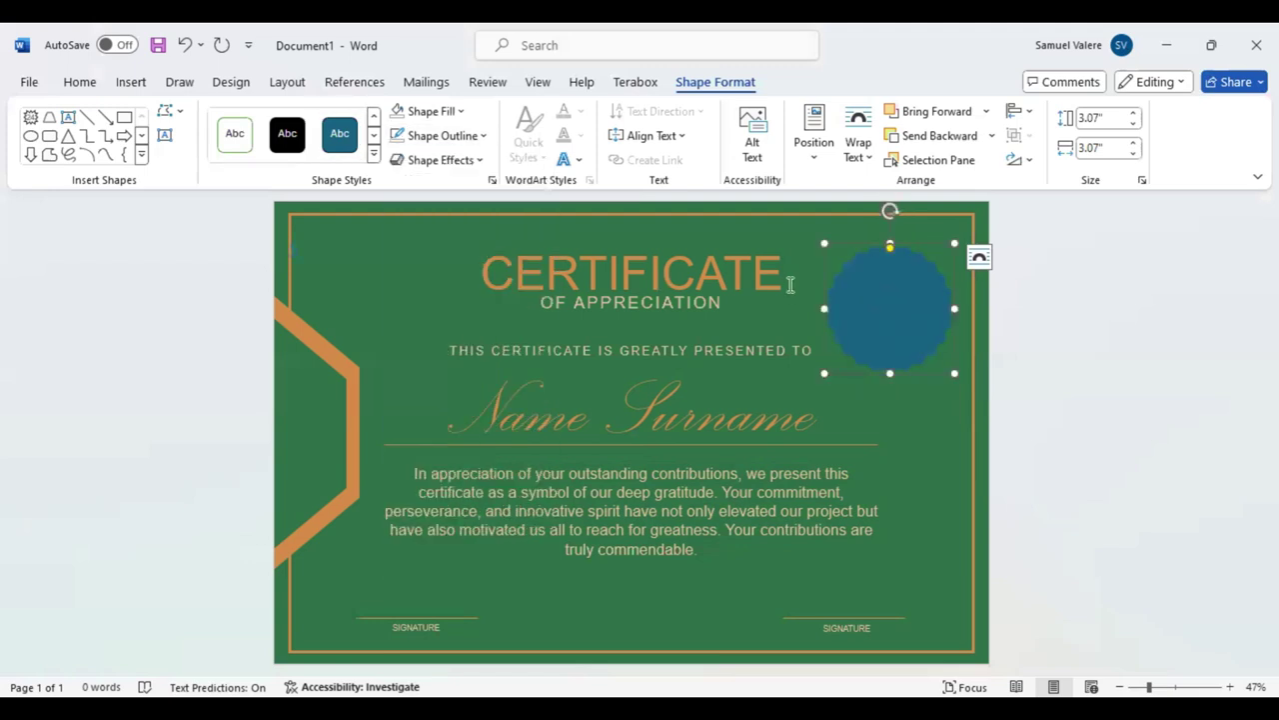
pyautogui.click(460, 111)
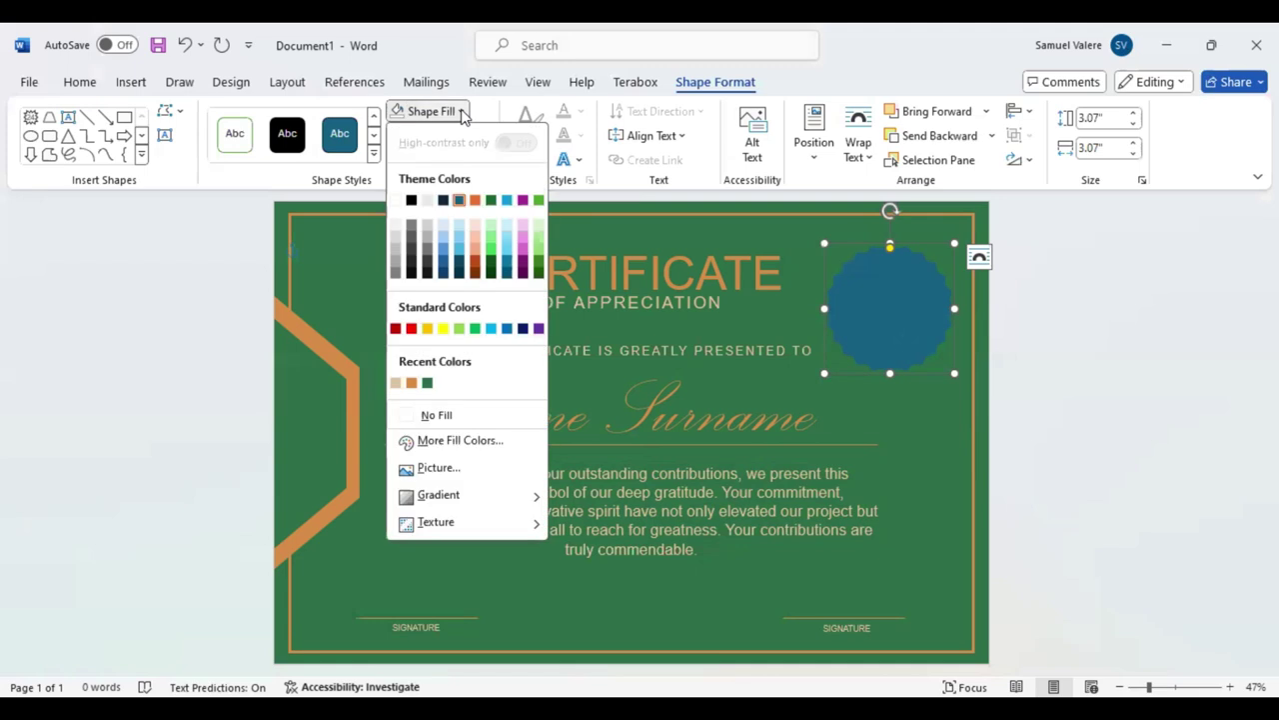
pyautogui.click(413, 388)
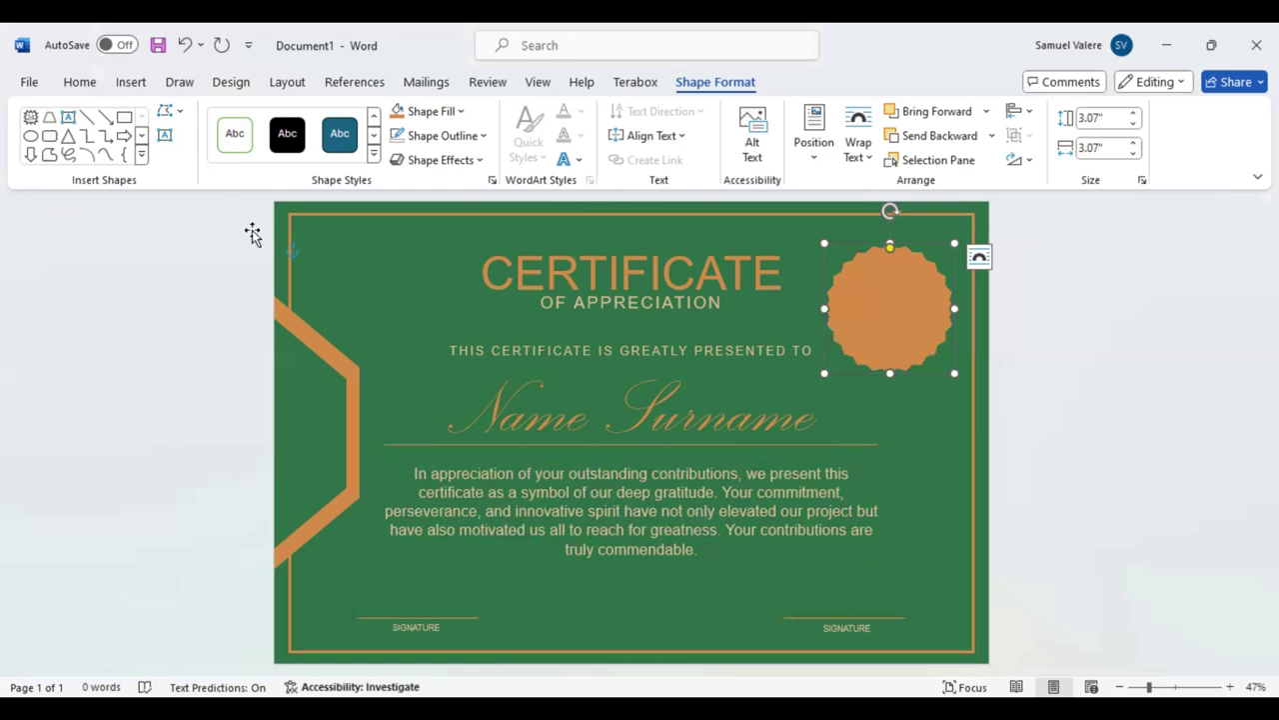
pyautogui.click(141, 157)
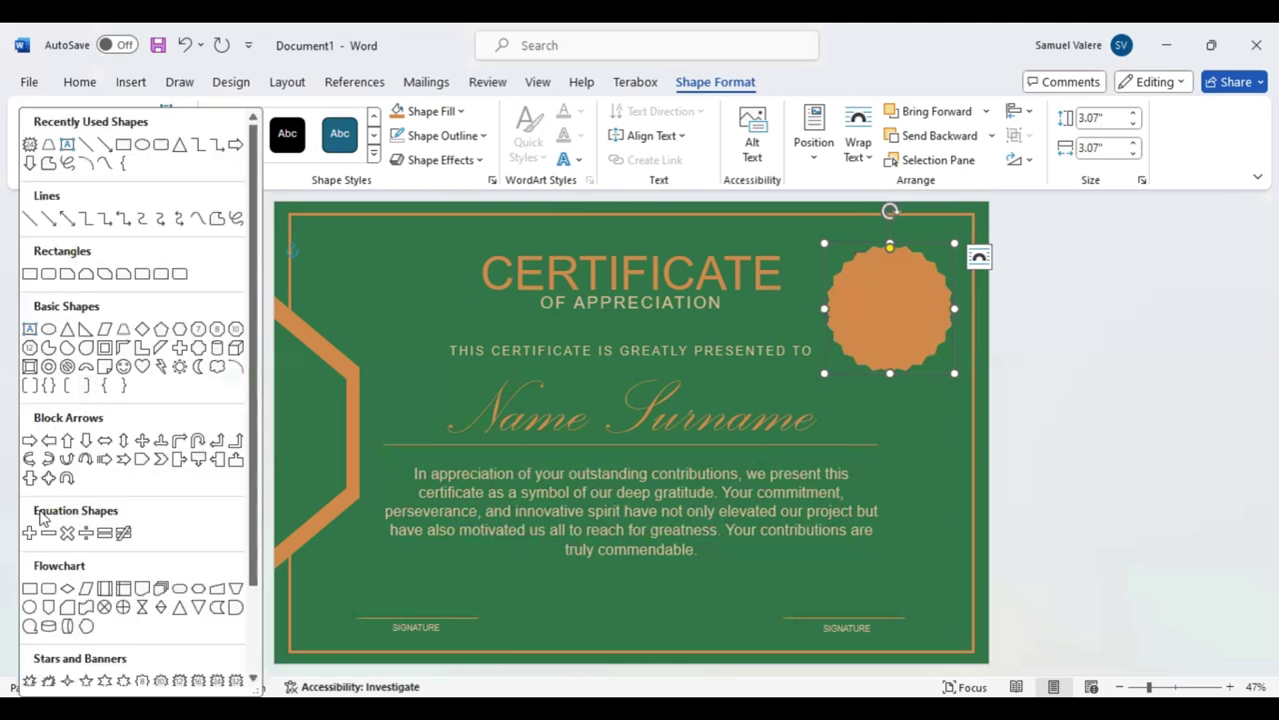
# Draw a circle centred over the starburst seal and fill it Dark Green
pyautogui.click(31, 606)
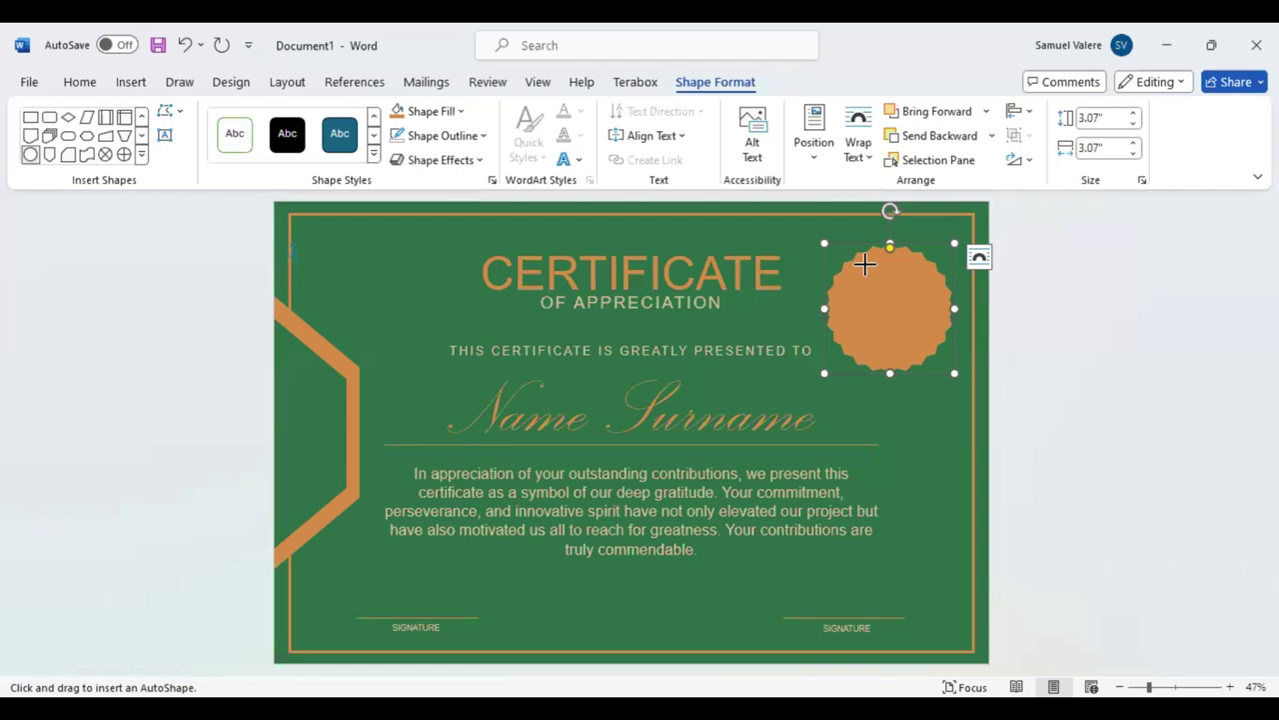
pyautogui.moveTo(866, 264)
pyautogui.mouseDown()
pyautogui.moveTo(961, 377)
pyautogui.moveTo(947, 364)
pyautogui.mouseUp()
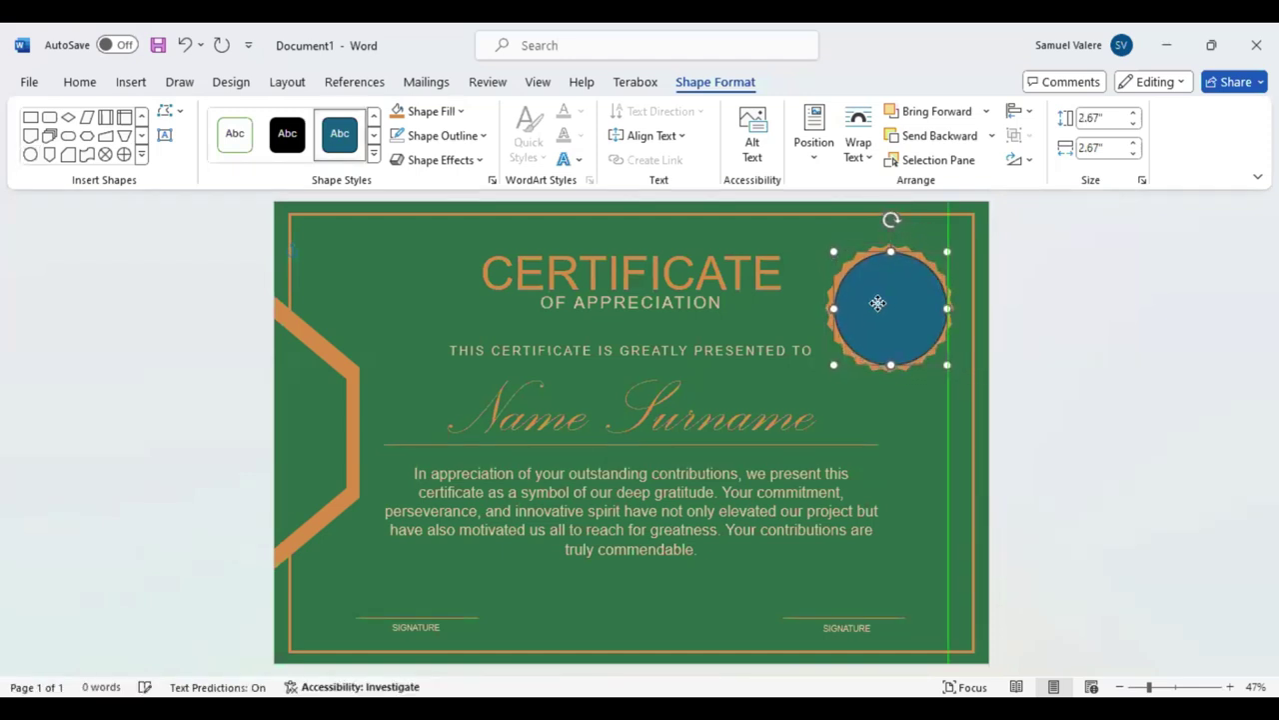
pyautogui.moveTo(867, 296); pyautogui.dragTo(879, 308)
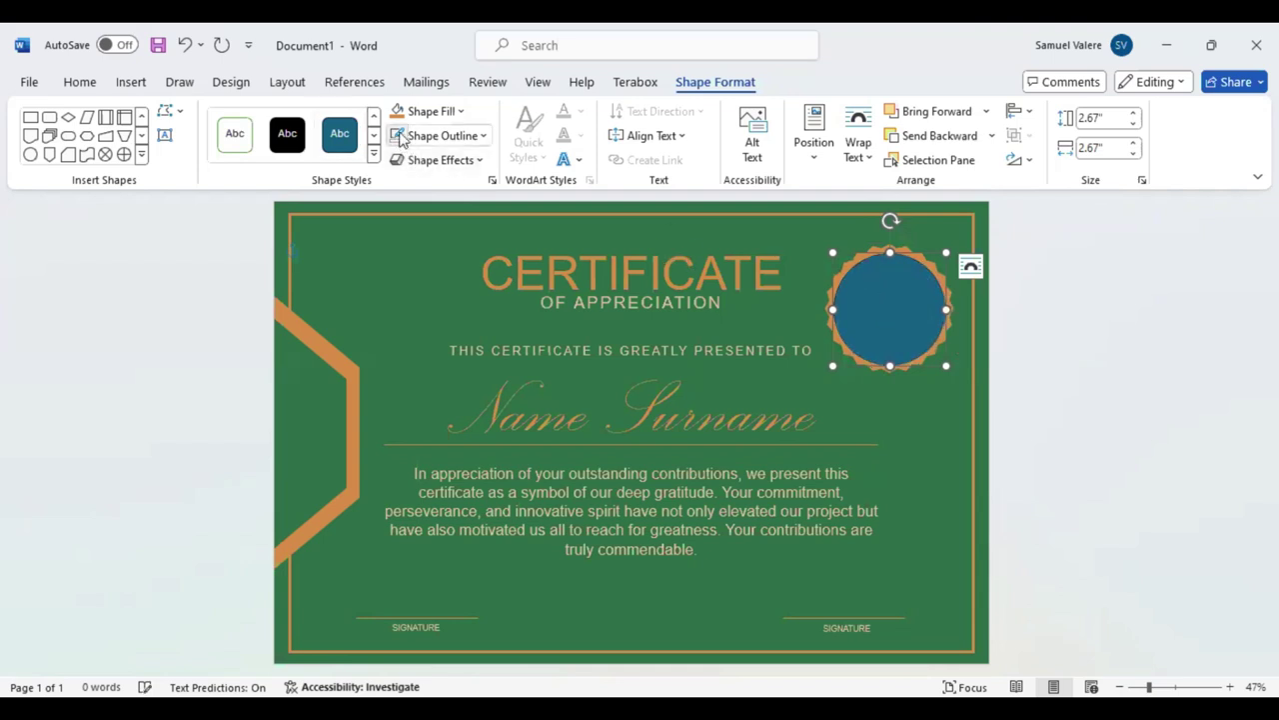
pyautogui.click(462, 113)
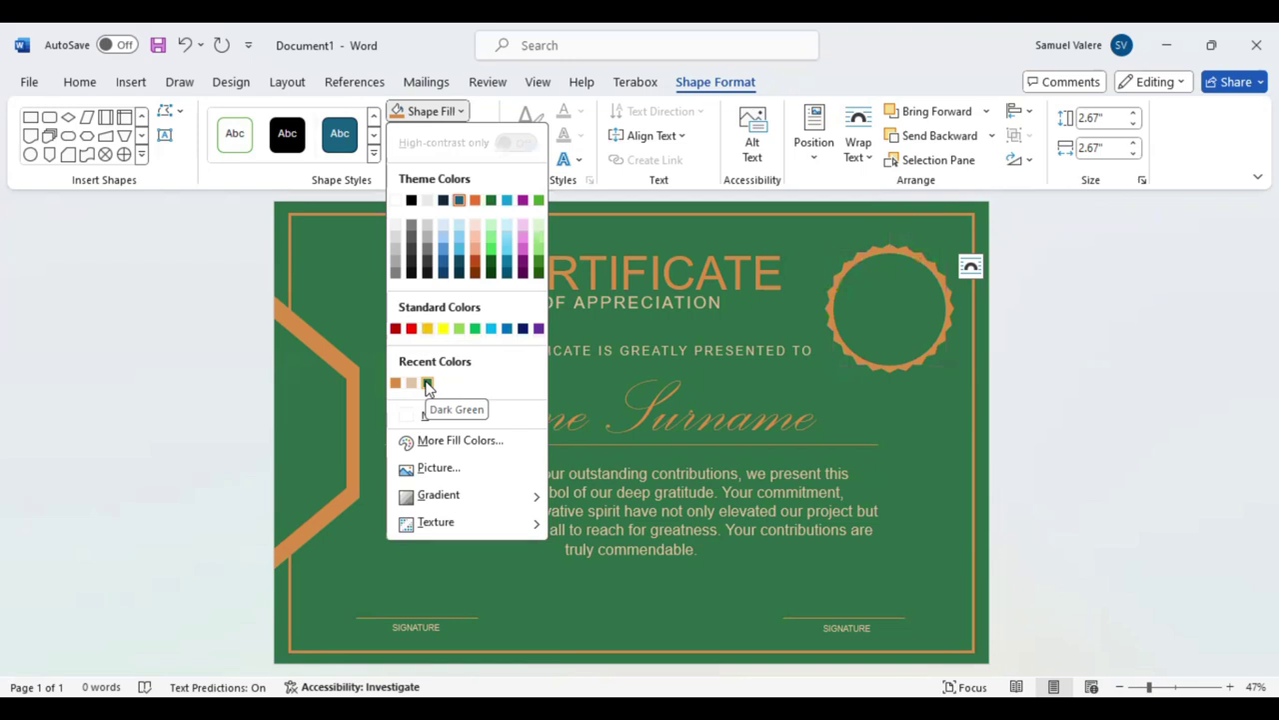
pyautogui.click(427, 384)
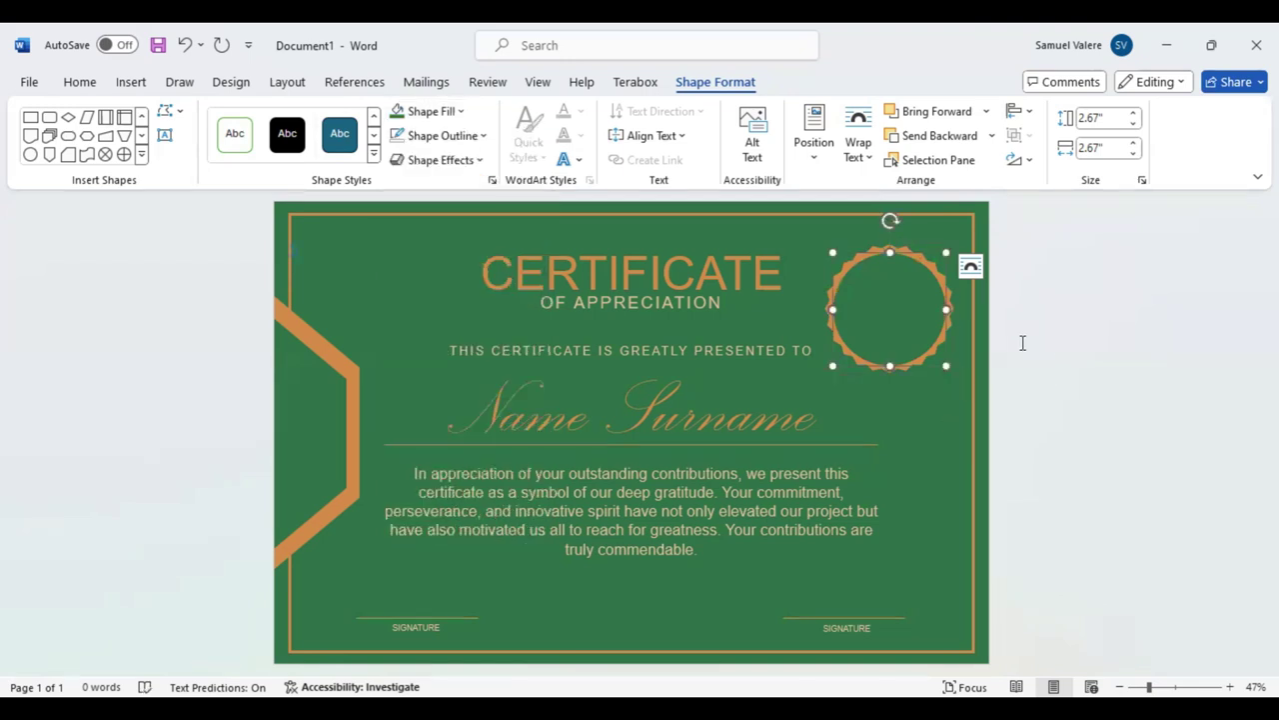
pyautogui.click(165, 135)
# Draw a text box inside the circle with no outline and a transparent fill
pyautogui.moveTo(844, 290); pyautogui.dragTo(920, 310)
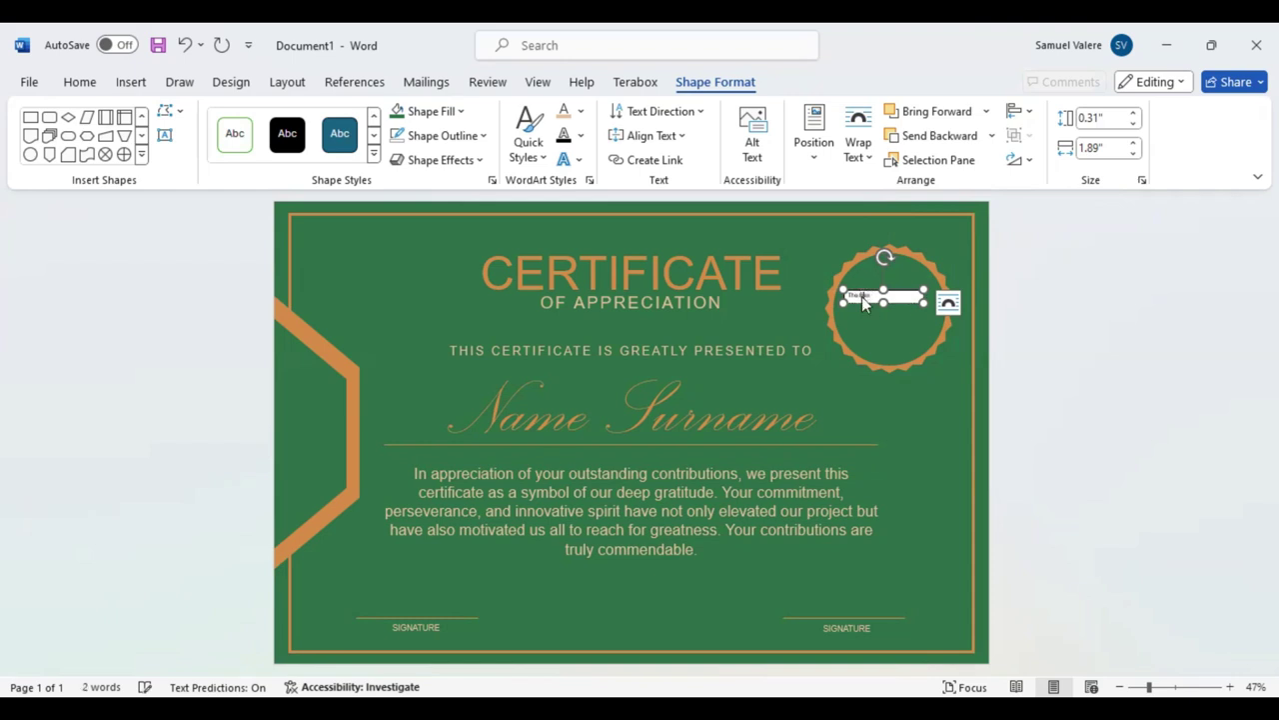
pyautogui.doubleClick(862, 296)
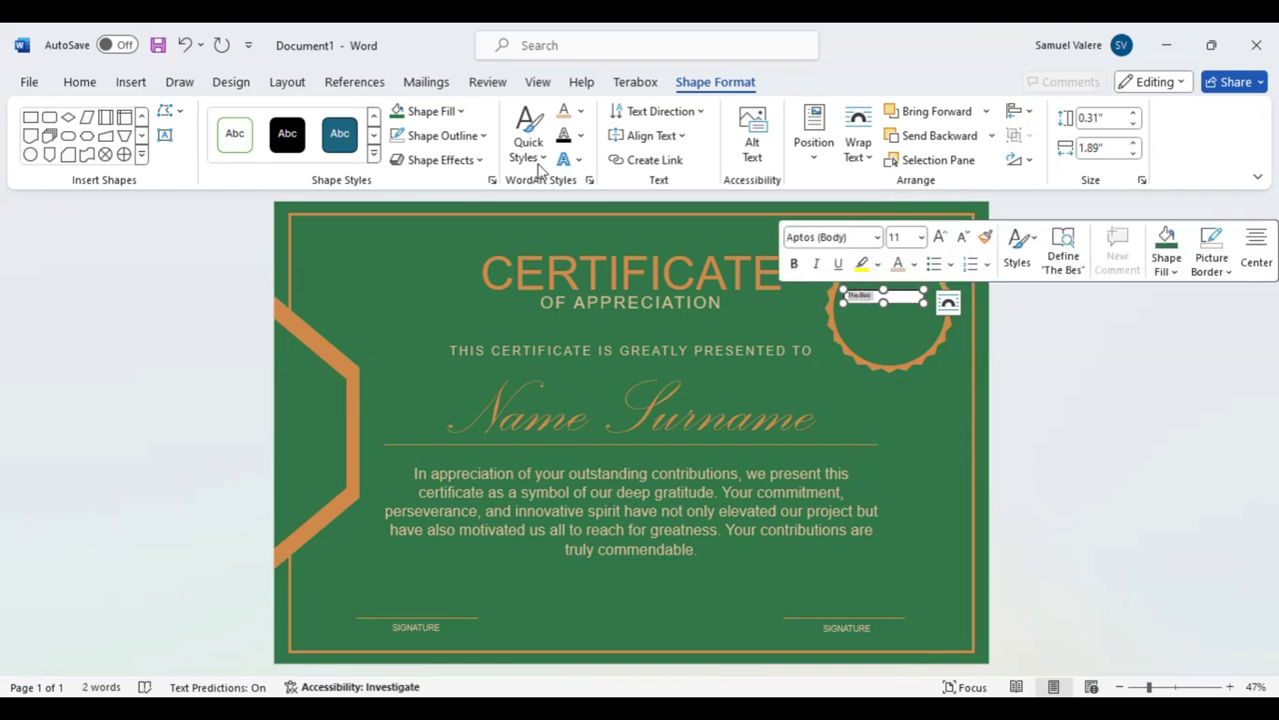
pyautogui.click(483, 136)
pyautogui.click(405, 440)
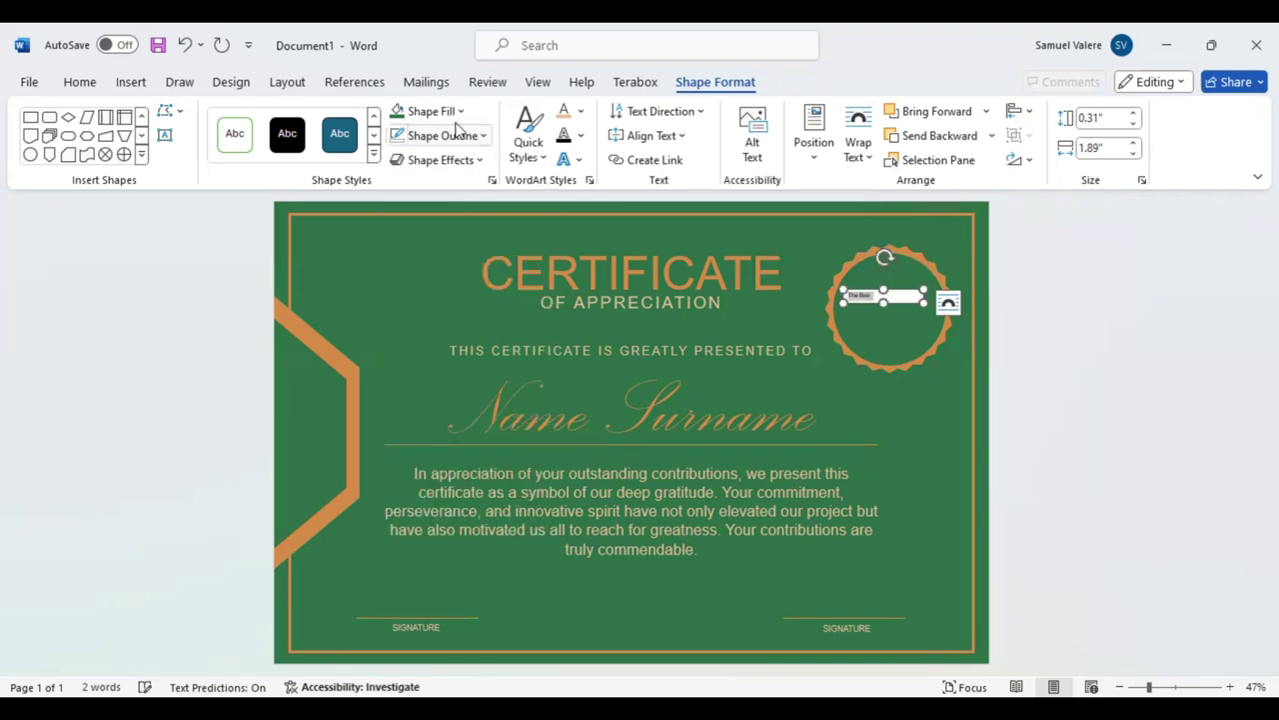
pyautogui.click(461, 111)
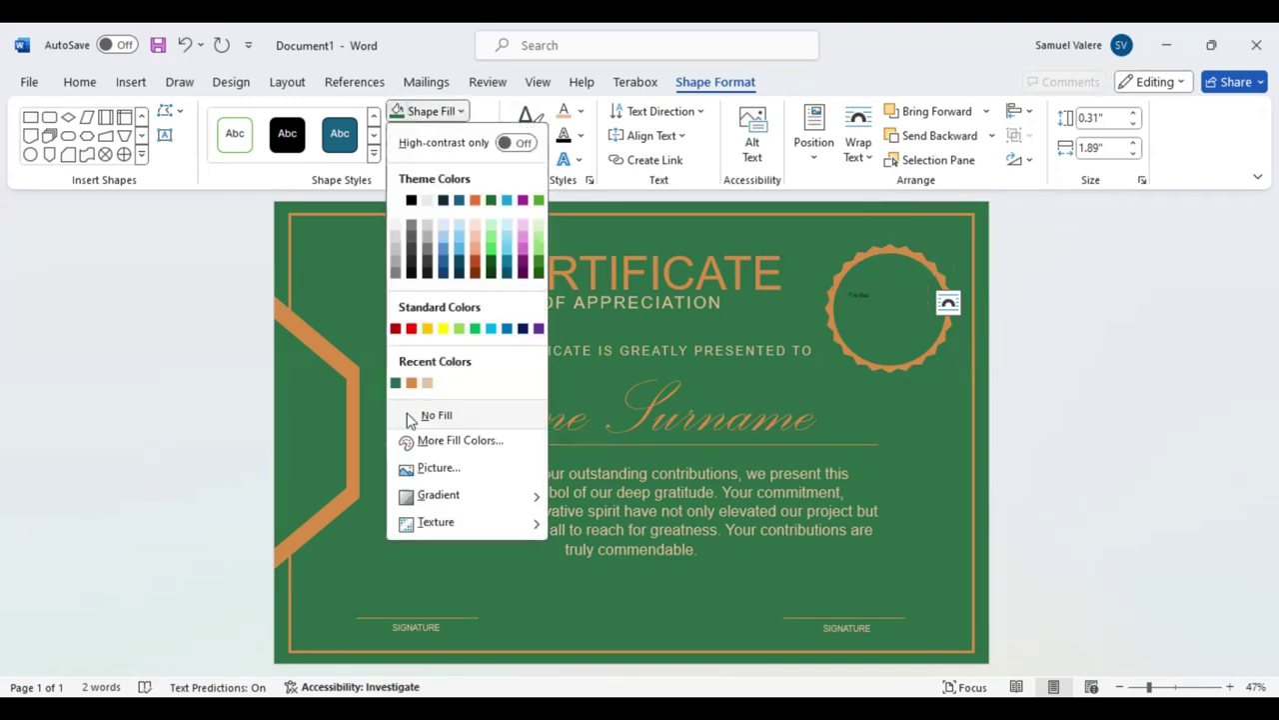
pyautogui.click(412, 416)
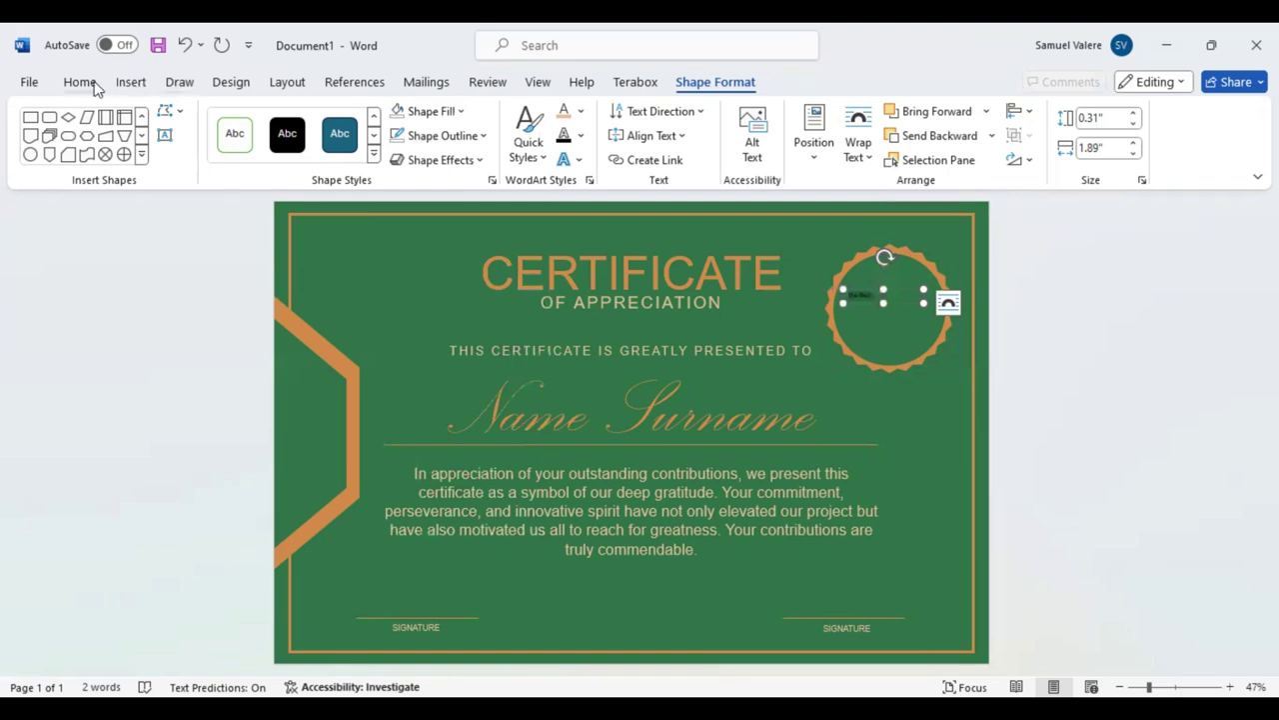
# Enlarge the seal text to 28 pt and change it to UPPERCASE
pyautogui.click(95, 86)
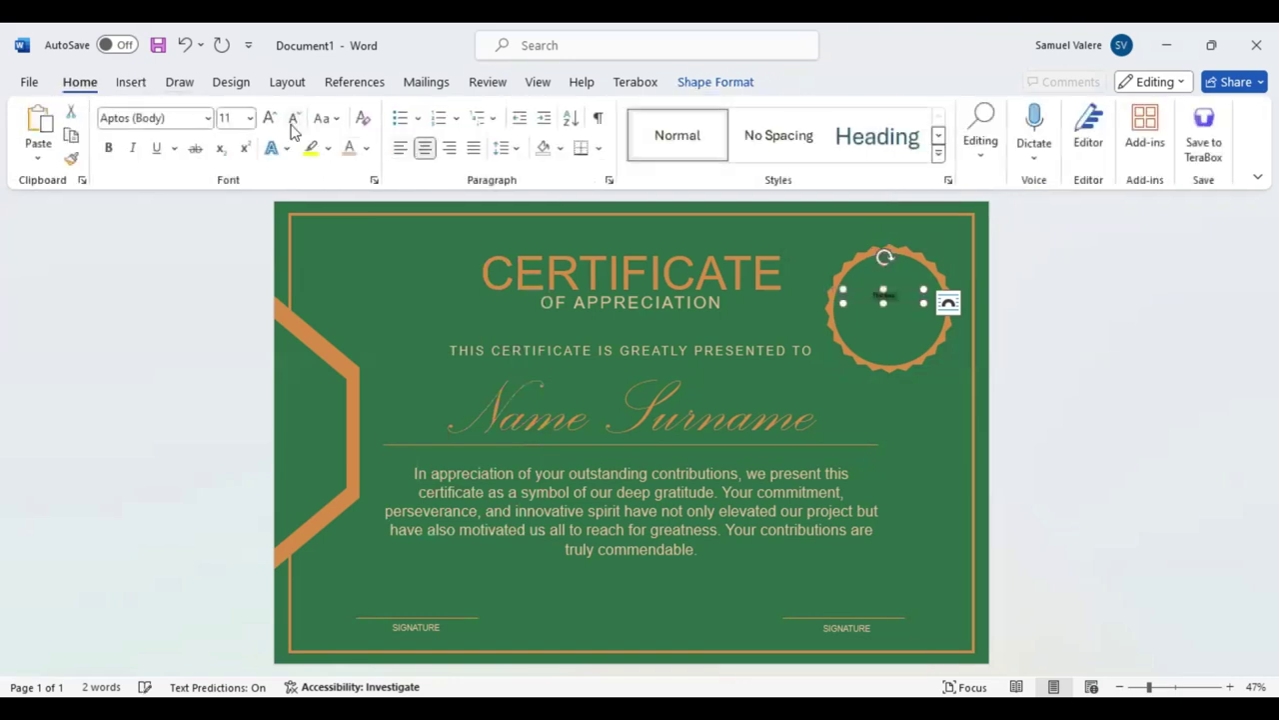
pyautogui.click(270, 117)
pyautogui.click(269, 118)
pyautogui.click(270, 118)
pyautogui.click(270, 118)
pyautogui.click(270, 117)
pyautogui.click(270, 118)
pyautogui.click(336, 120)
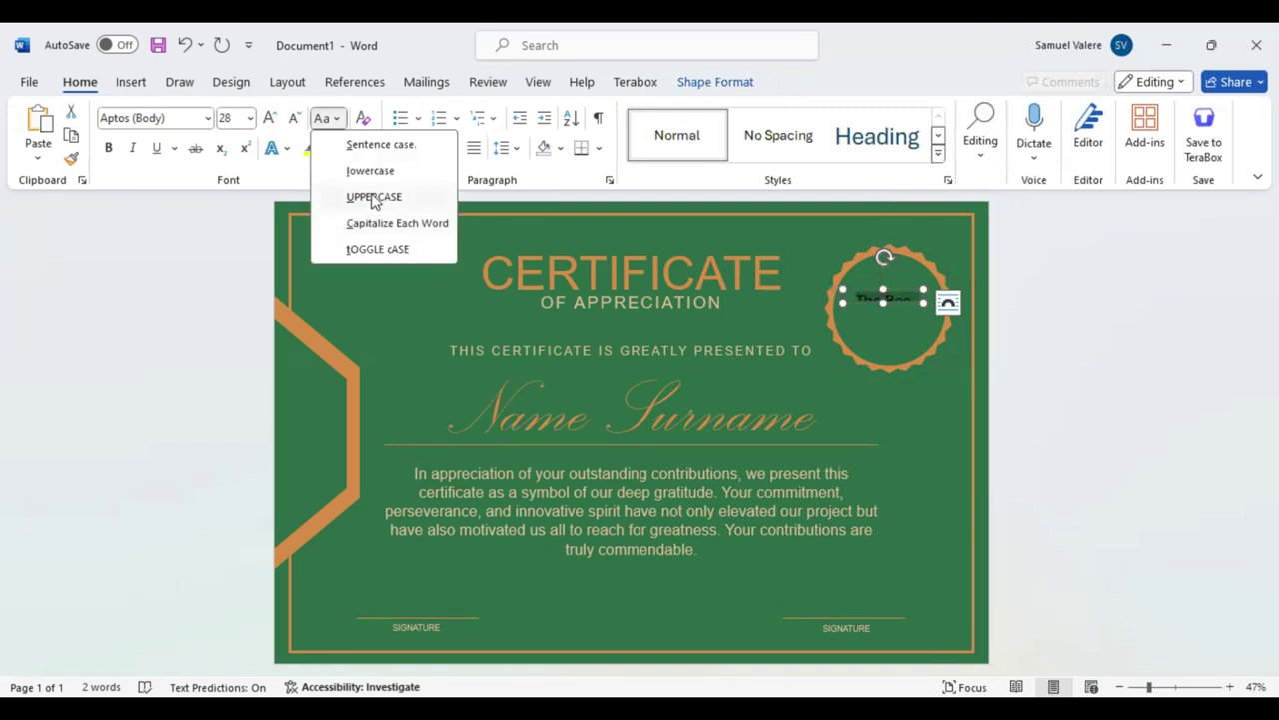
pyautogui.click(373, 198)
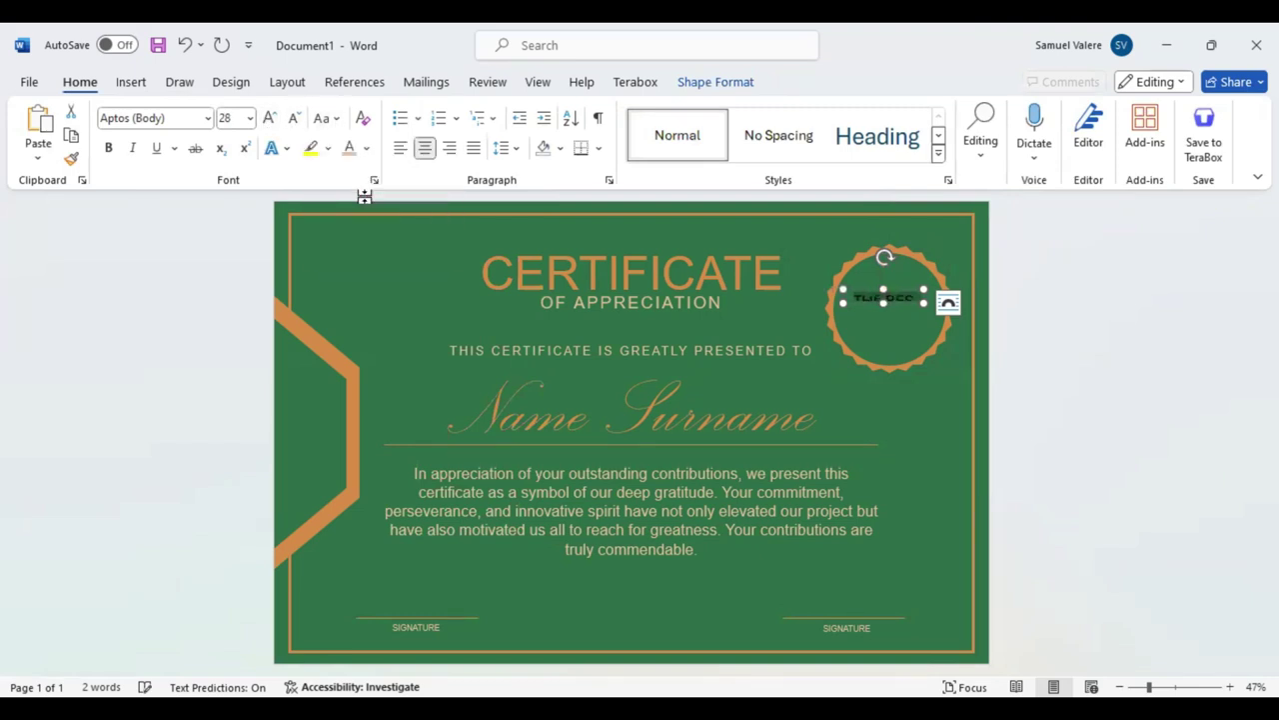
# Edit the THE BEST text and position its box in the circle's upper half
pyautogui.click(918, 304)
pyautogui.write('T')
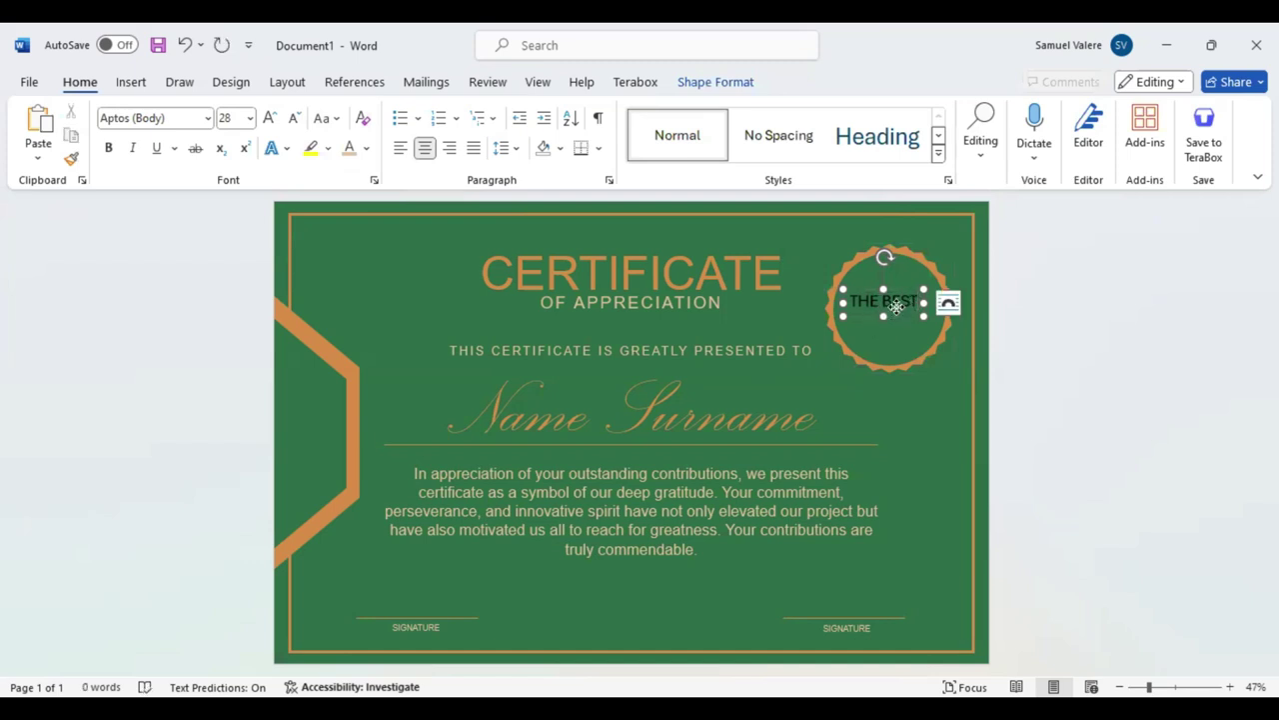
pyautogui.moveTo(897, 315); pyautogui.dragTo(903, 301)
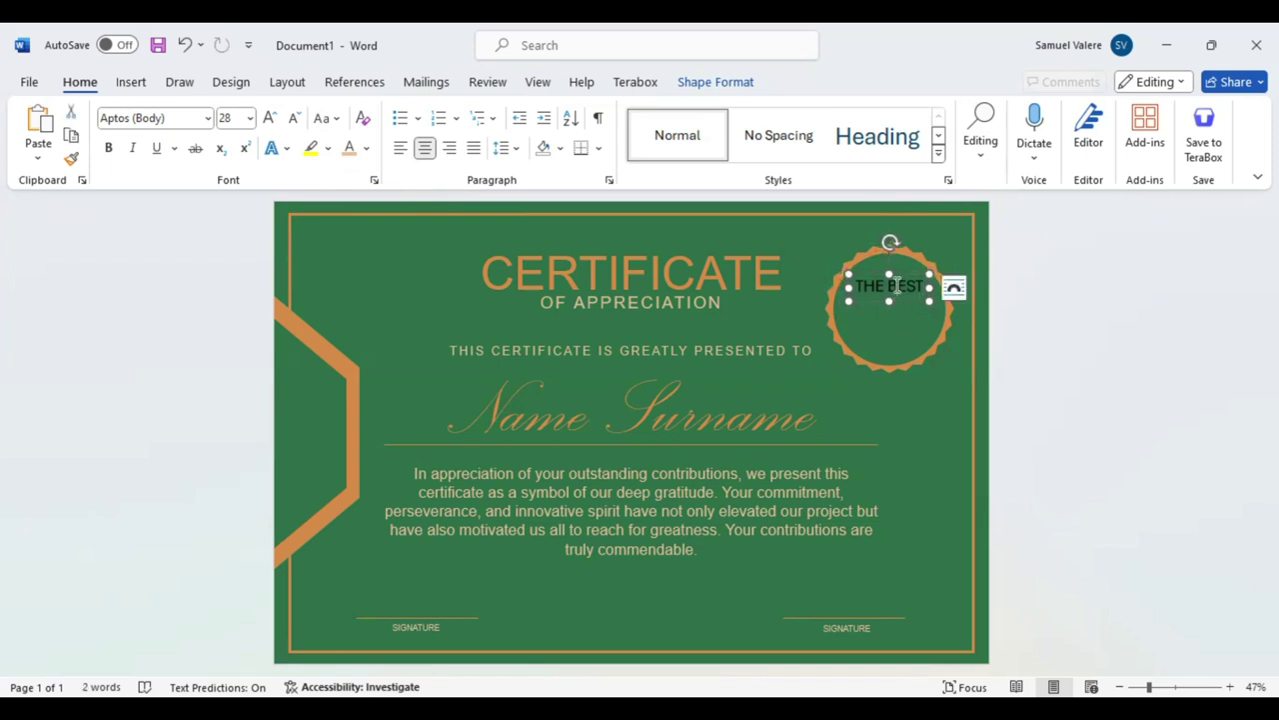
pyautogui.moveTo(923, 289); pyautogui.dragTo(856, 290)
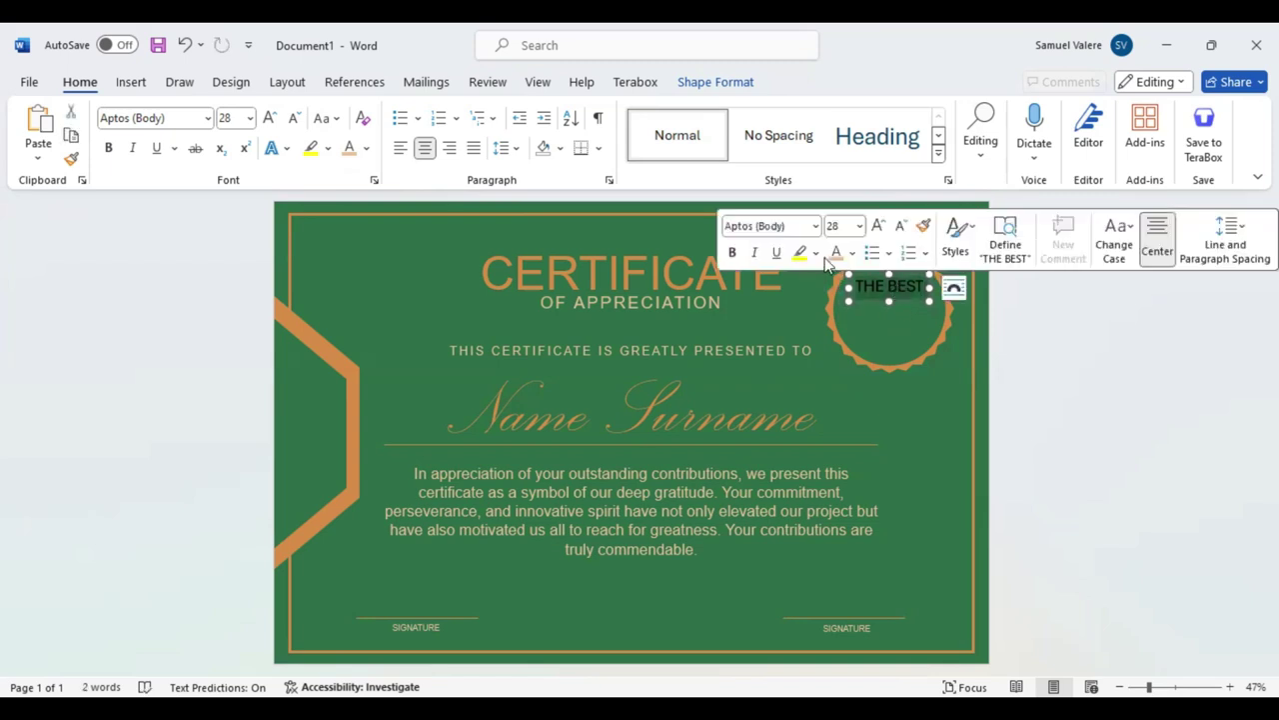
pyautogui.click(901, 305)
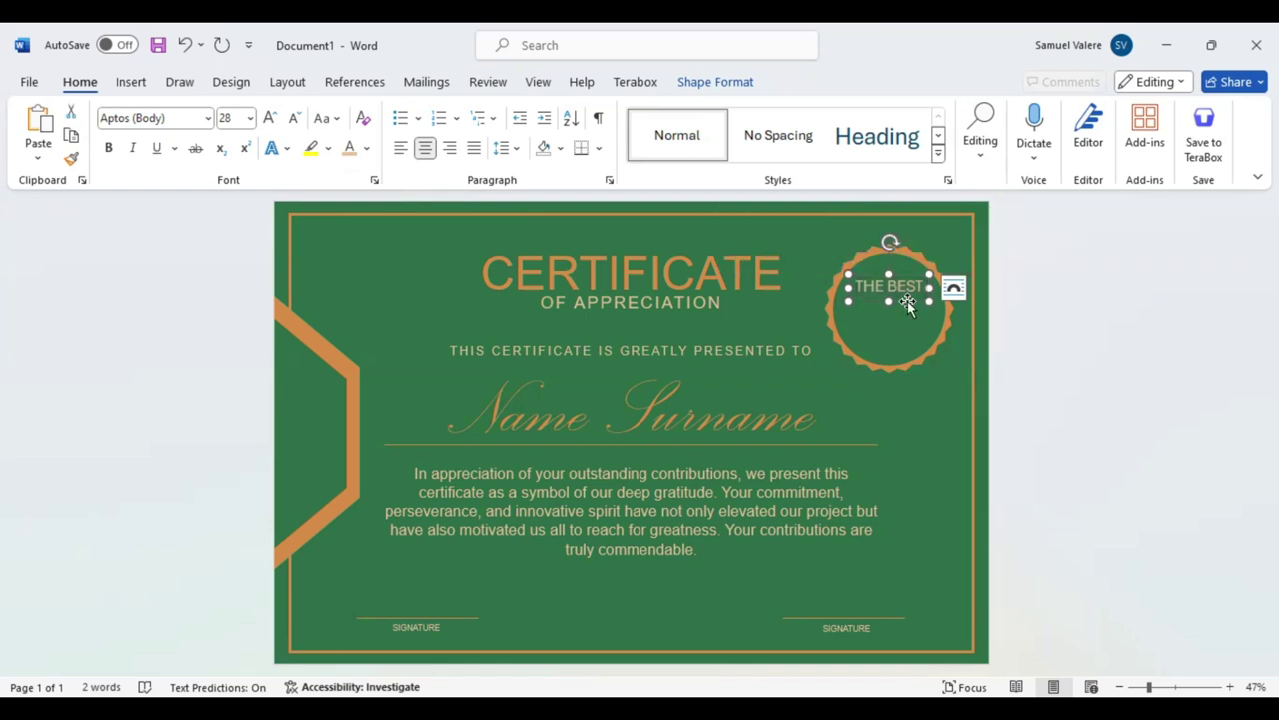
pyautogui.moveTo(900, 303); pyautogui.dragTo(900, 306)
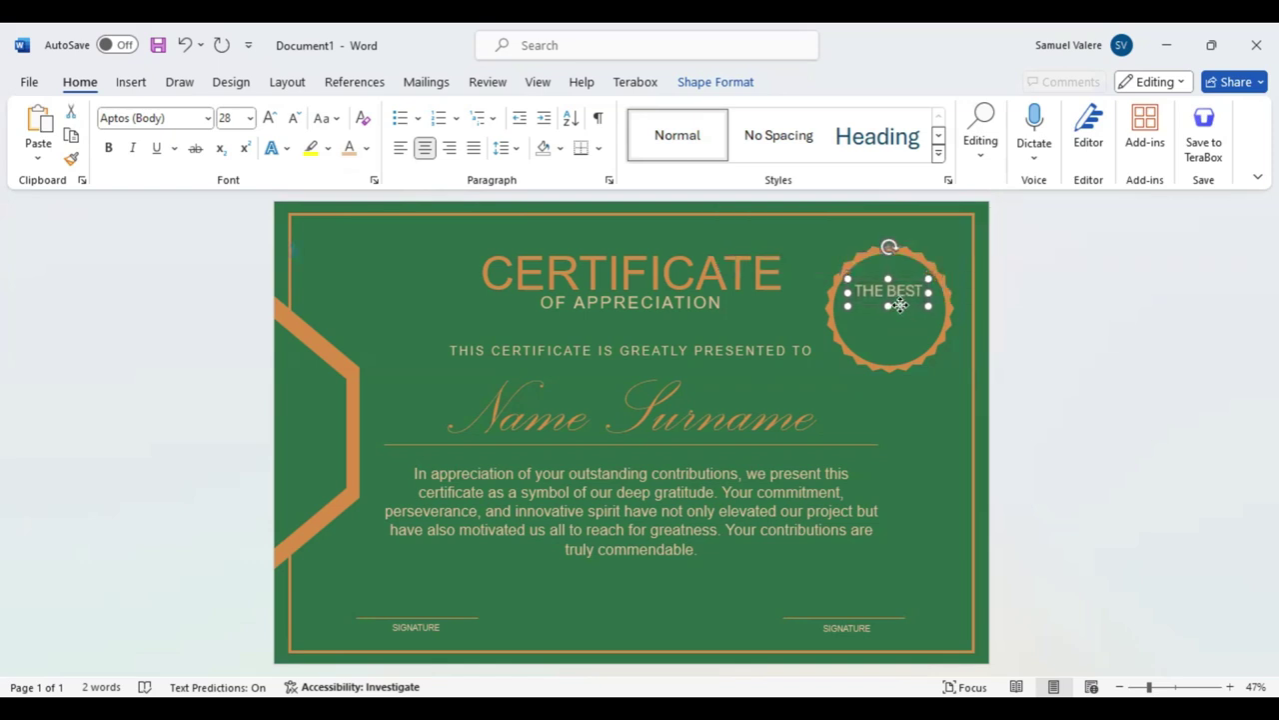
pyautogui.moveTo(901, 305); pyautogui.dragTo(904, 323)
# Replace the seal text with THE BEST AWARD and enlarge AWARD to 48 pt
pyautogui.click(899, 308)
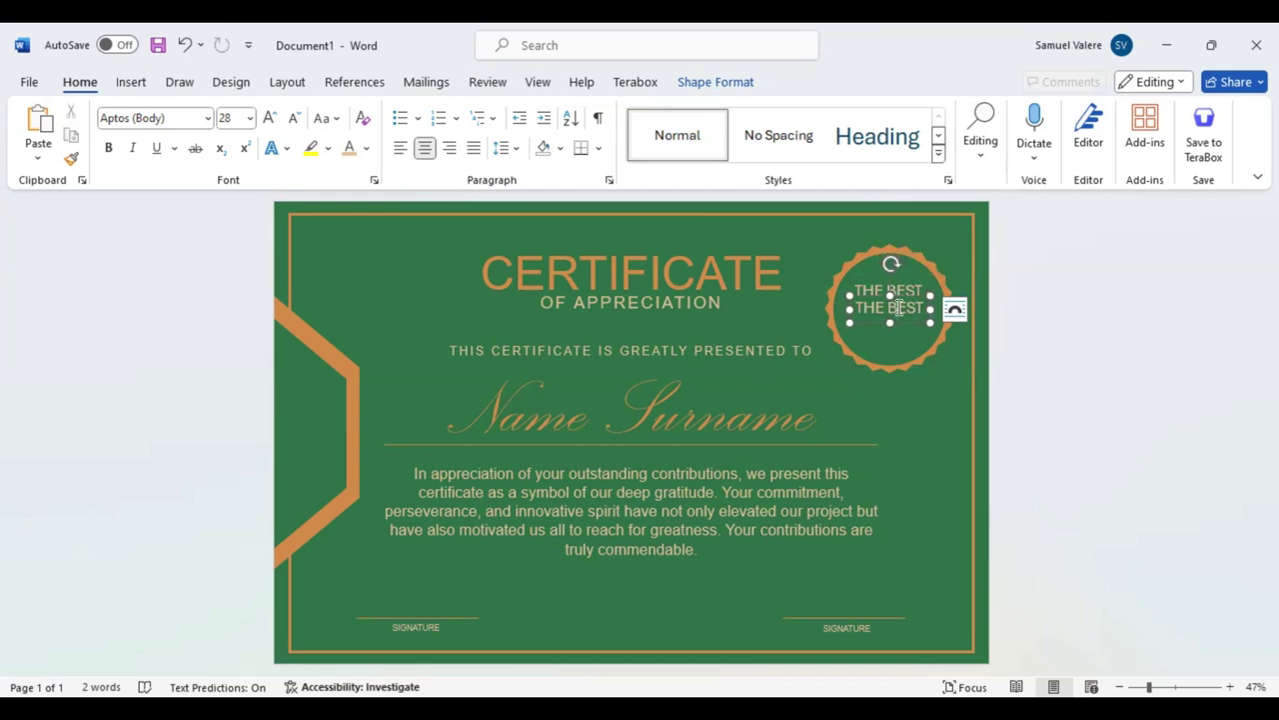
pyautogui.tripleClick(898, 308)
pyautogui.write('THE BEST AWARD')
pyautogui.doubleClick(898, 308)
pyautogui.click(945, 249)
pyautogui.click(945, 249)
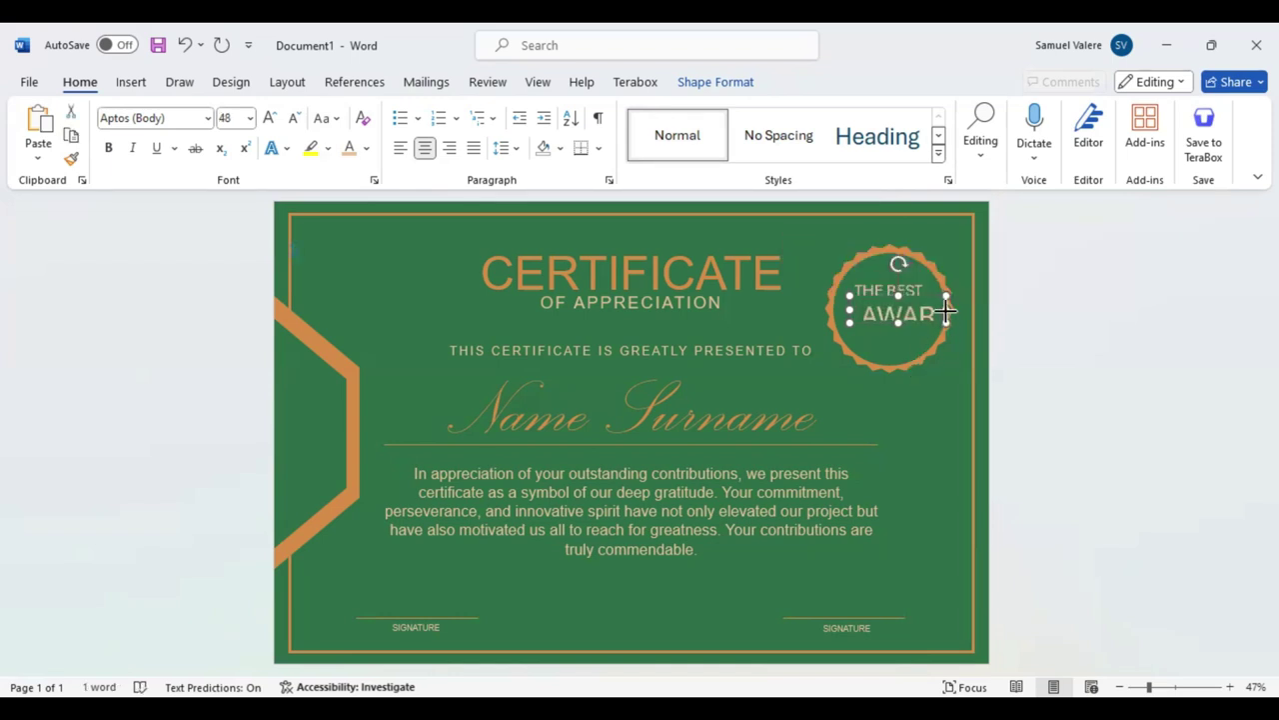
# Widen the AWARD text box and position both lines centred inside the circle
pyautogui.moveTo(946, 311); pyautogui.dragTo(948, 311)
pyautogui.moveTo(850, 311)
pyautogui.mouseDown()
pyautogui.moveTo(838, 310)
pyautogui.moveTo(890, 331)
pyautogui.mouseUp()
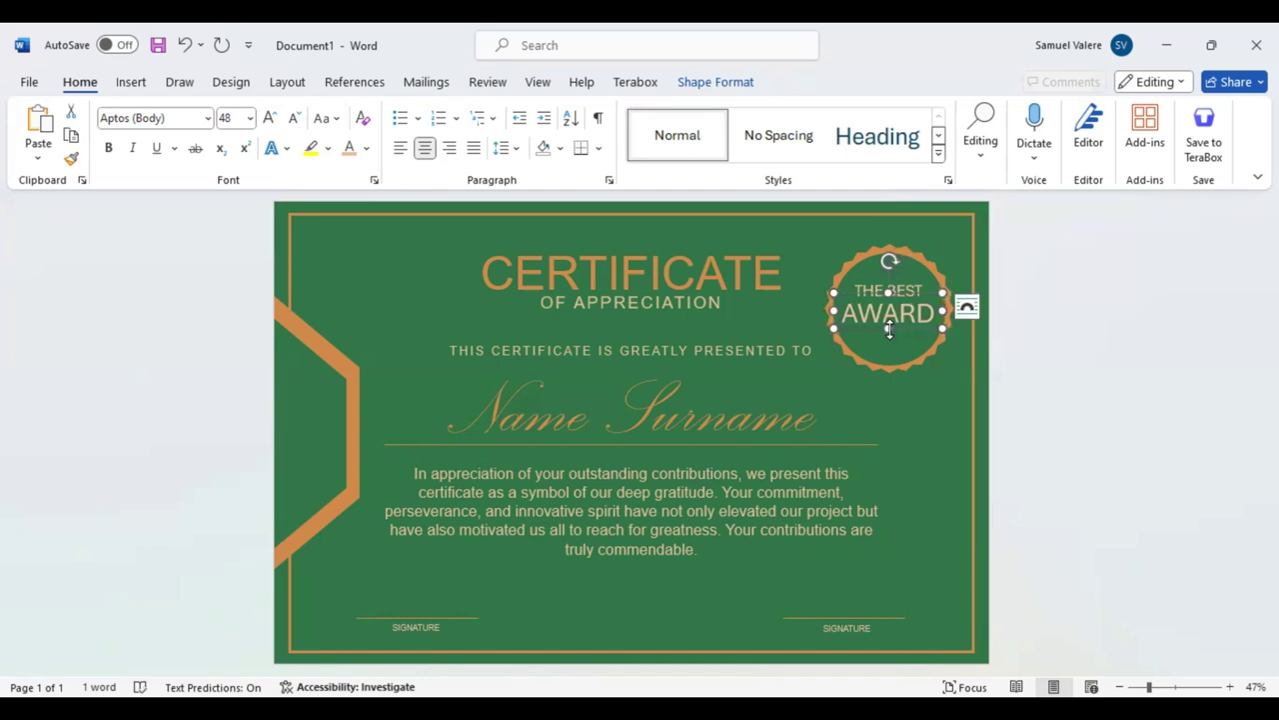
pyautogui.moveTo(890, 331); pyautogui.dragTo(890, 331)
pyautogui.moveTo(886, 322); pyautogui.dragTo(887, 323)
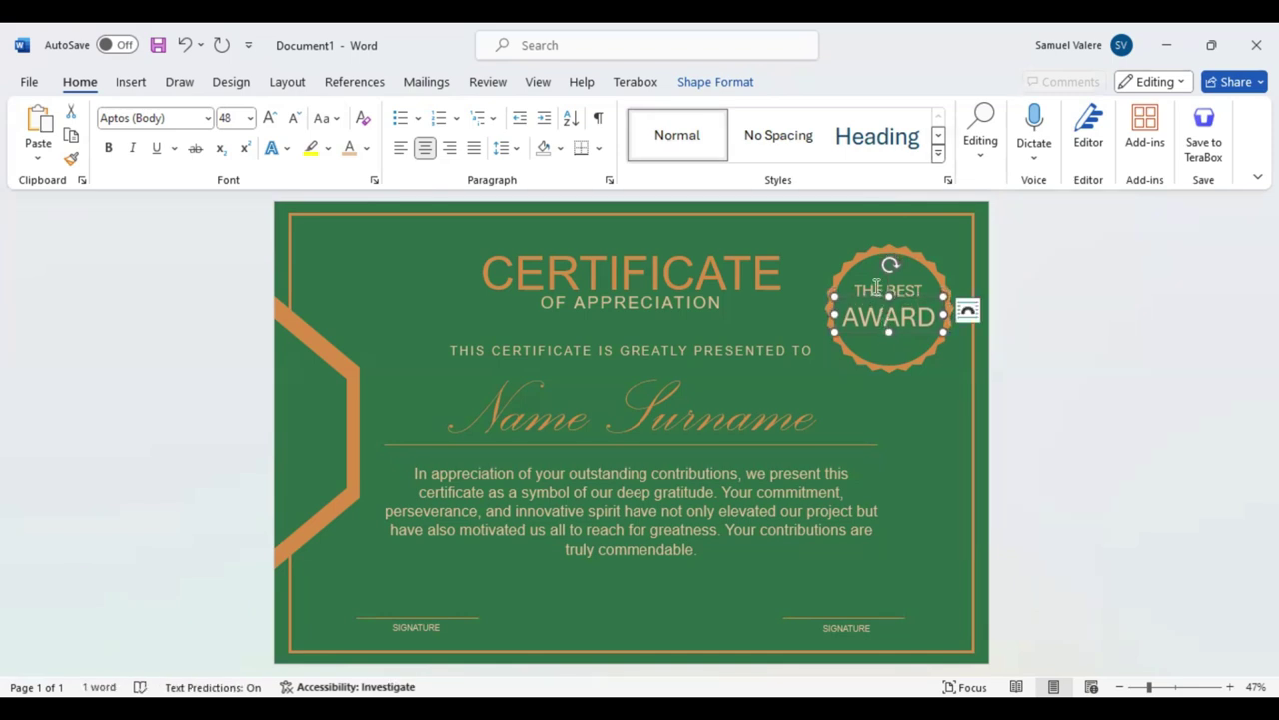
pyautogui.click(876, 288)
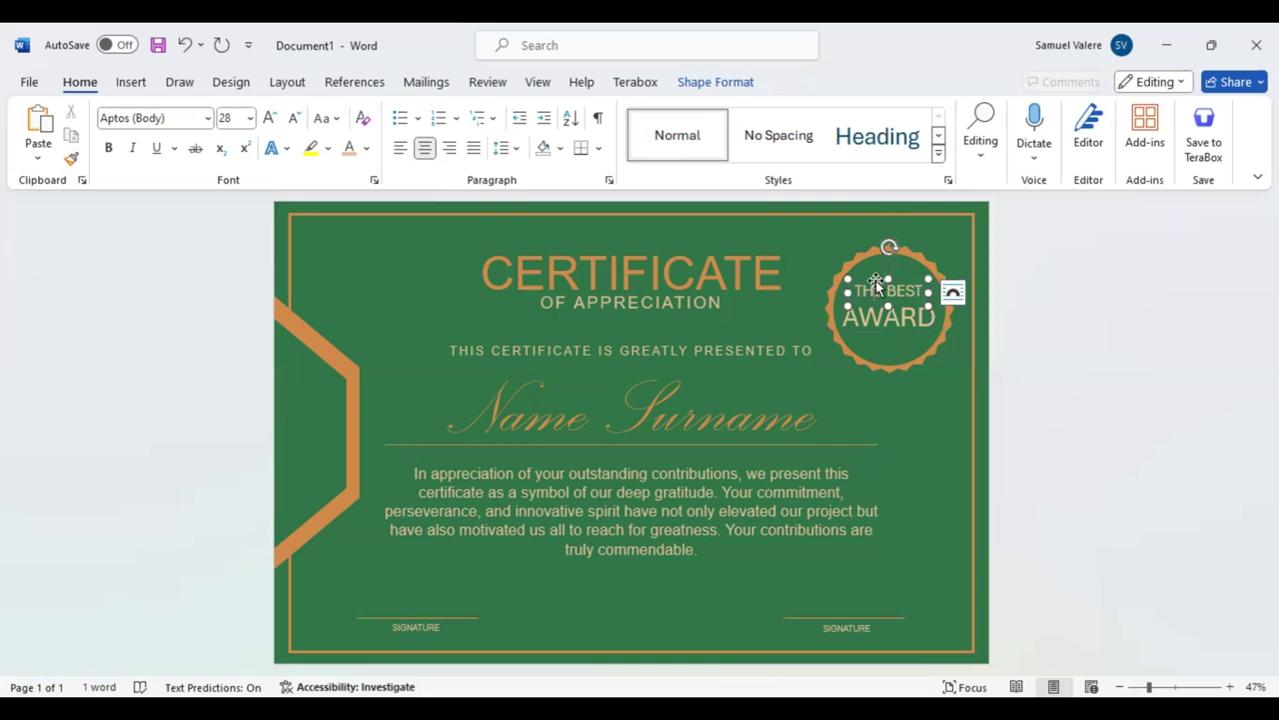
pyautogui.moveTo(875, 280); pyautogui.dragTo(876, 284)
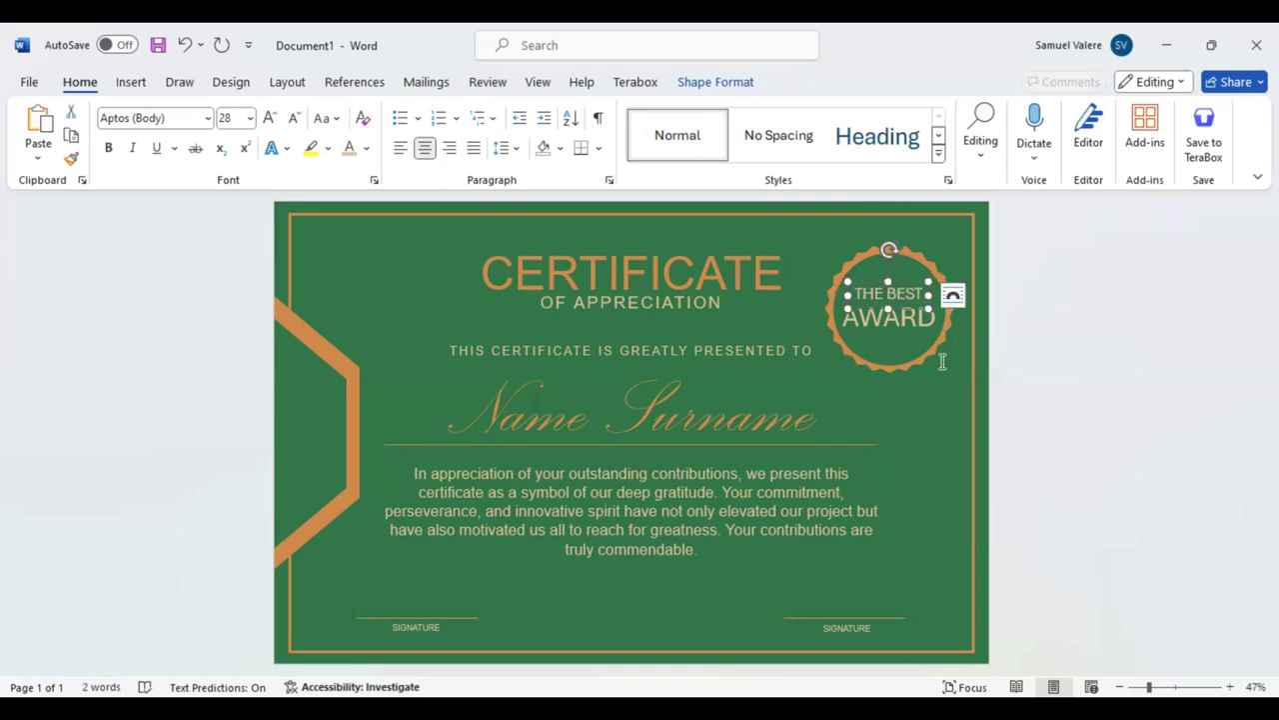
pyautogui.click(1076, 397)
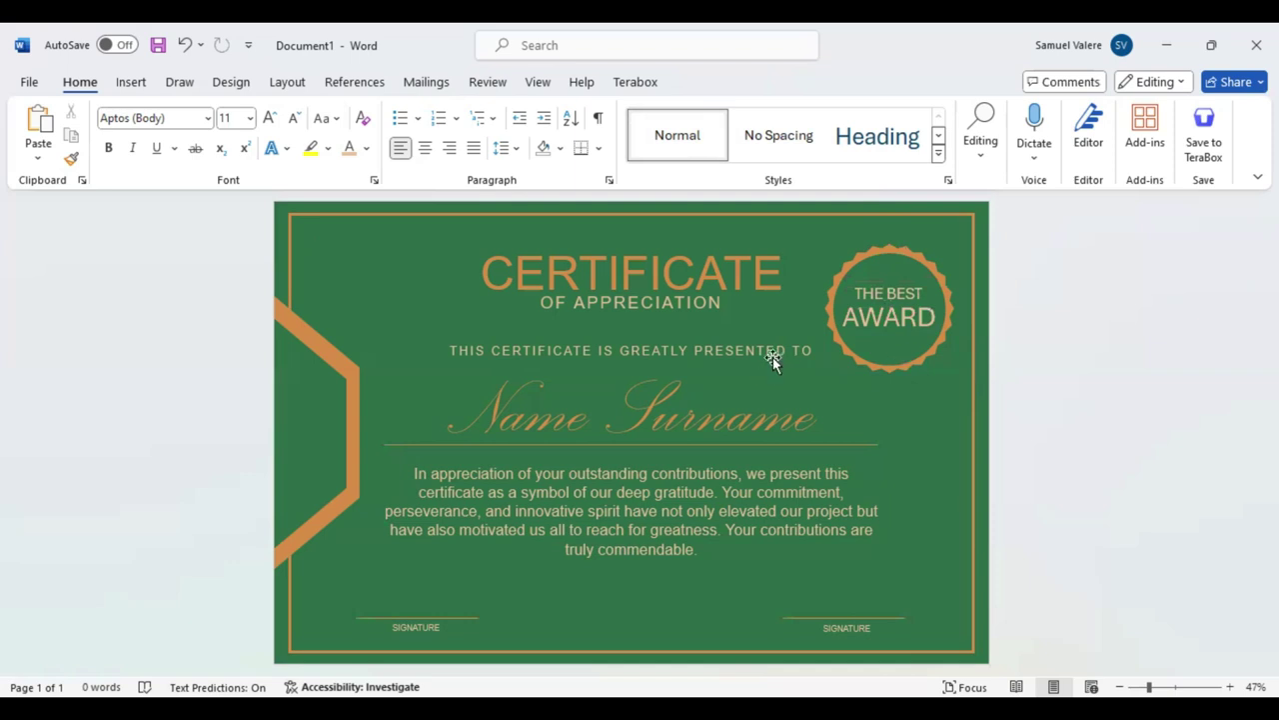
# Draw a chevron, rotate it to point upward, and size it beneath the seal
pyautogui.click(136, 84)
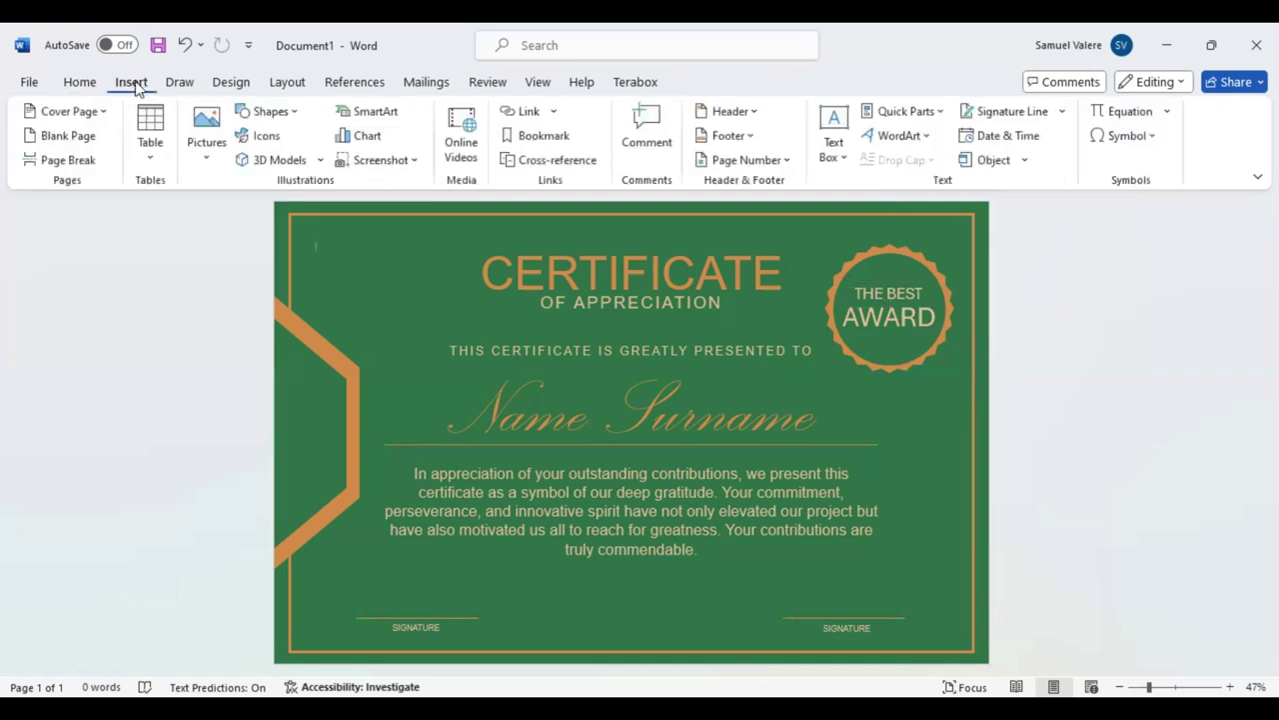
pyautogui.click(283, 114)
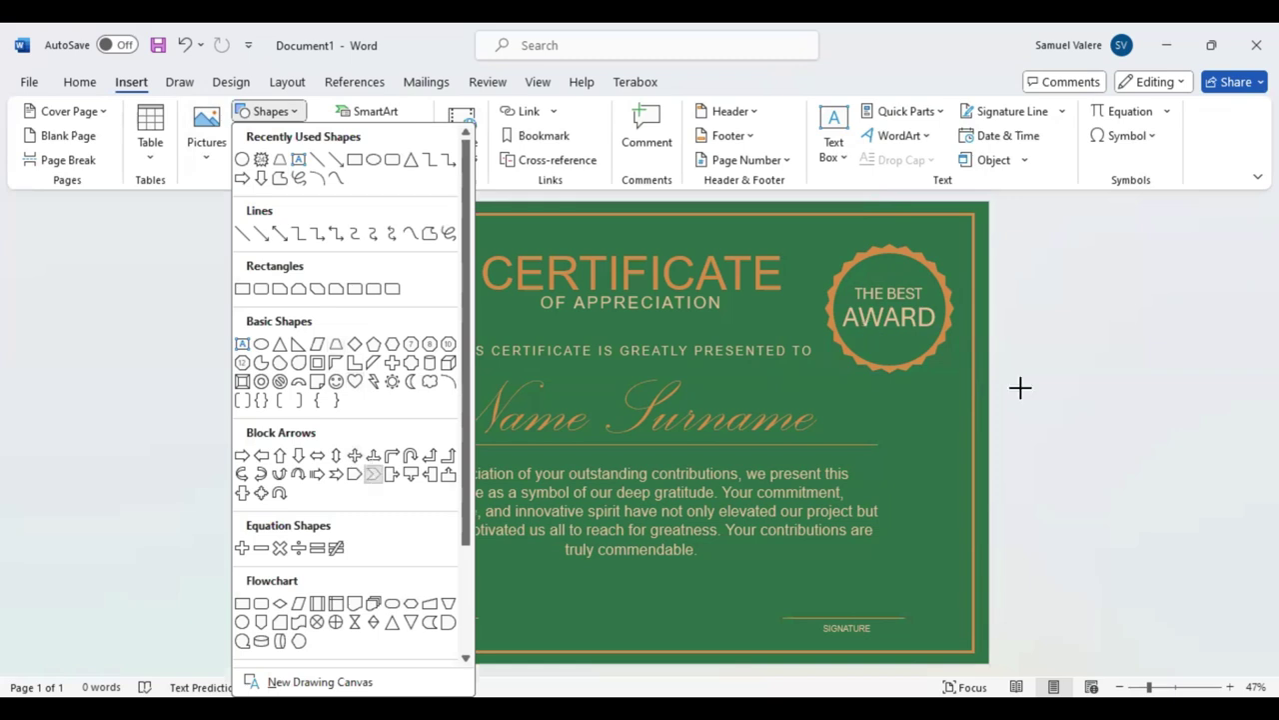
pyautogui.moveTo(865, 330); pyautogui.dragTo(1021, 414)
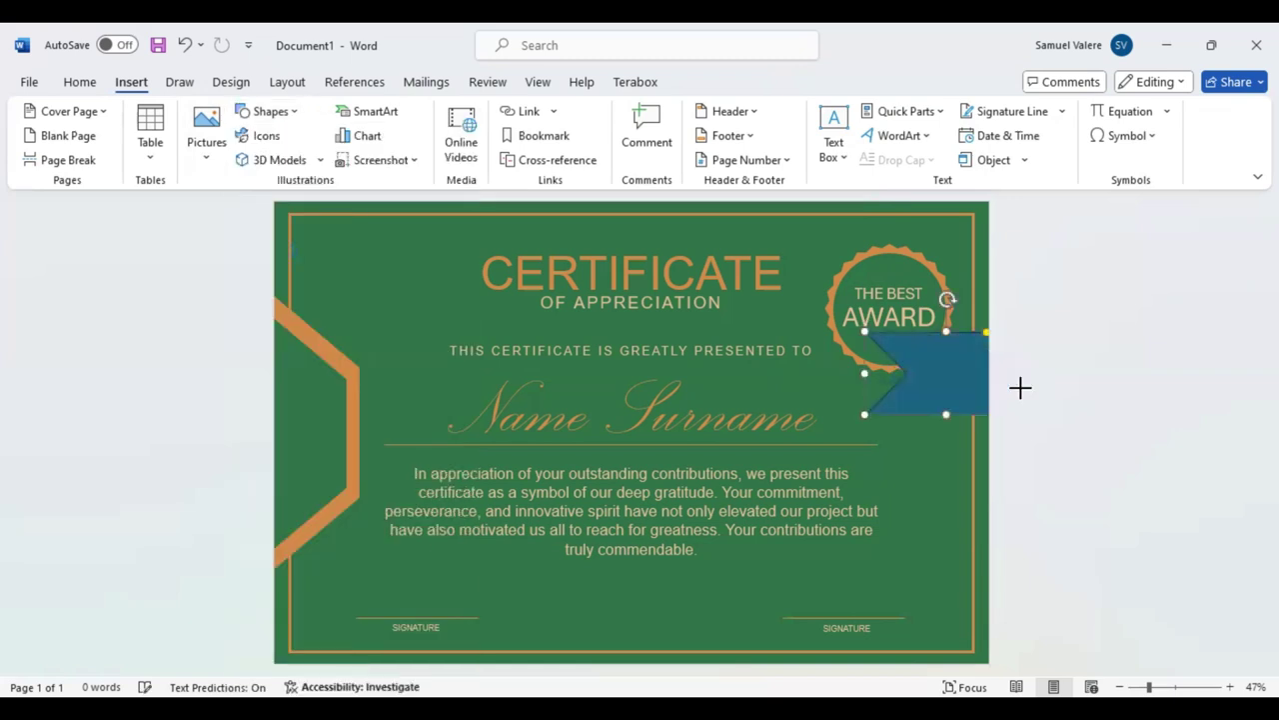
pyautogui.hotkey('alt', 'Left')
pyautogui.hotkey('alt', 'Left')
pyautogui.hotkey('alt', 'Left')
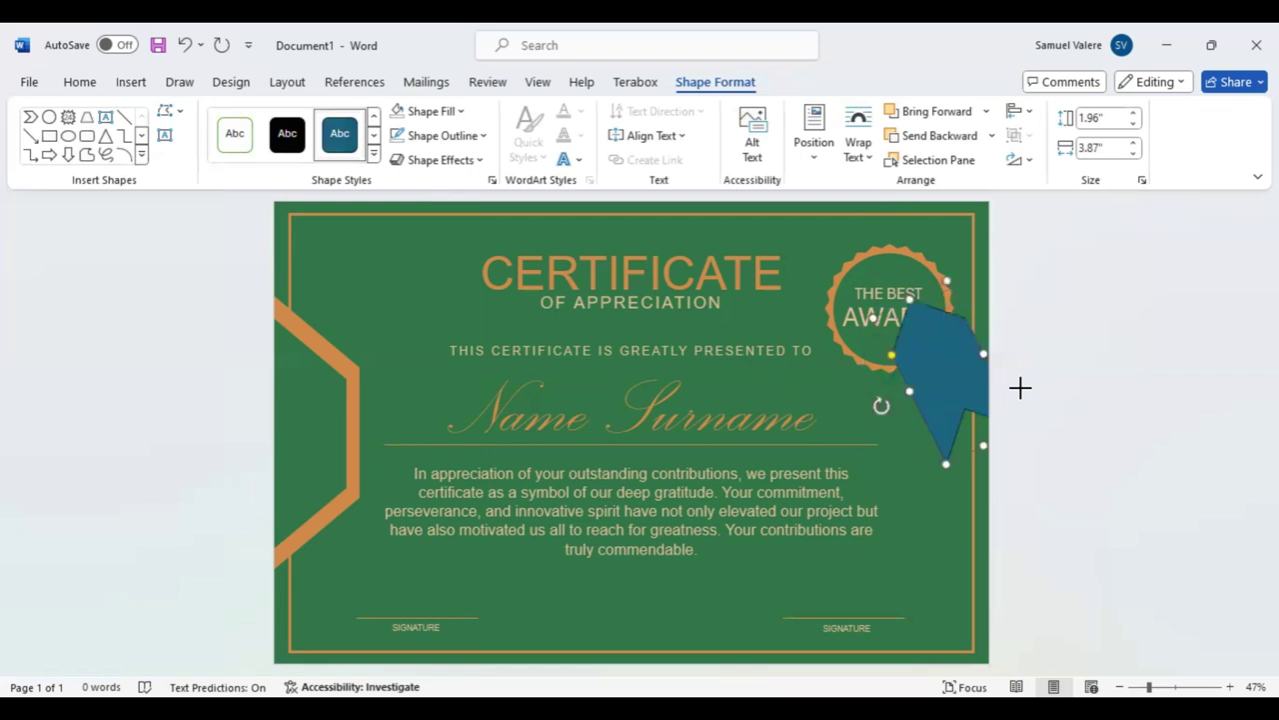
pyautogui.hotkey('alt', 'Left')
pyautogui.hotkey('alt', 'Left')
pyautogui.hotkey('alt', 'Left')
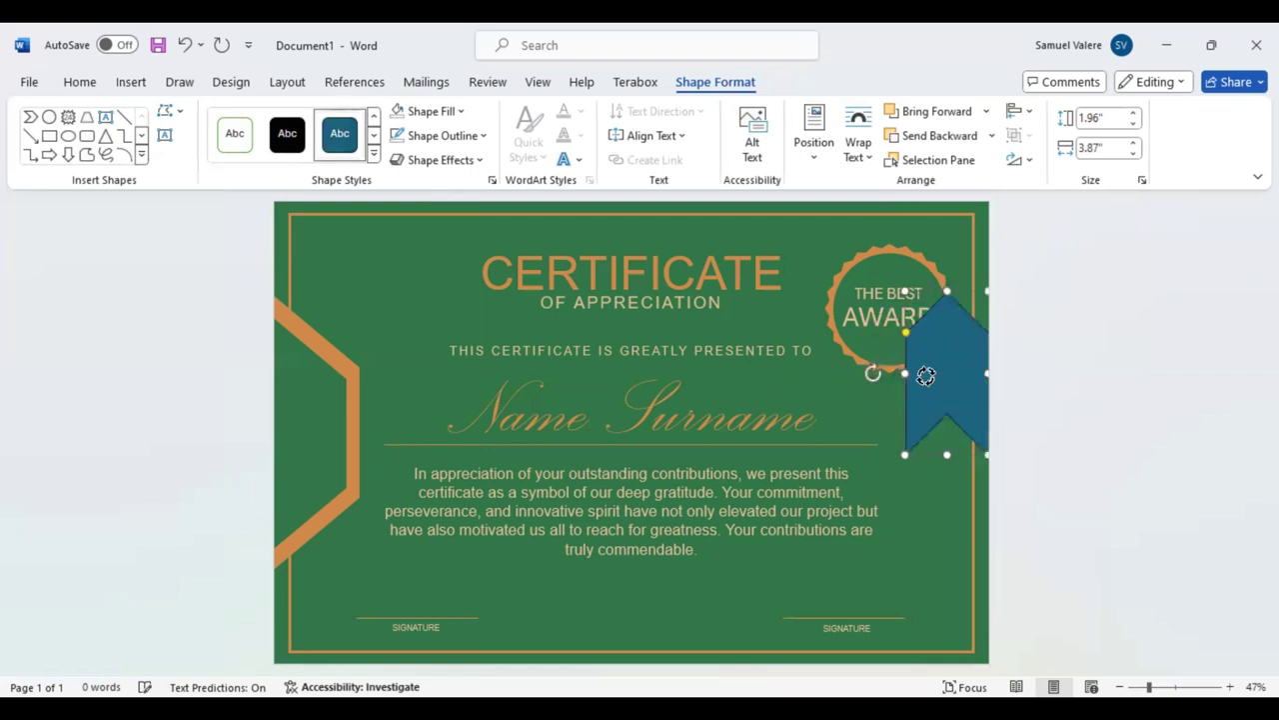
pyautogui.moveTo(926, 375); pyautogui.dragTo(889, 335)
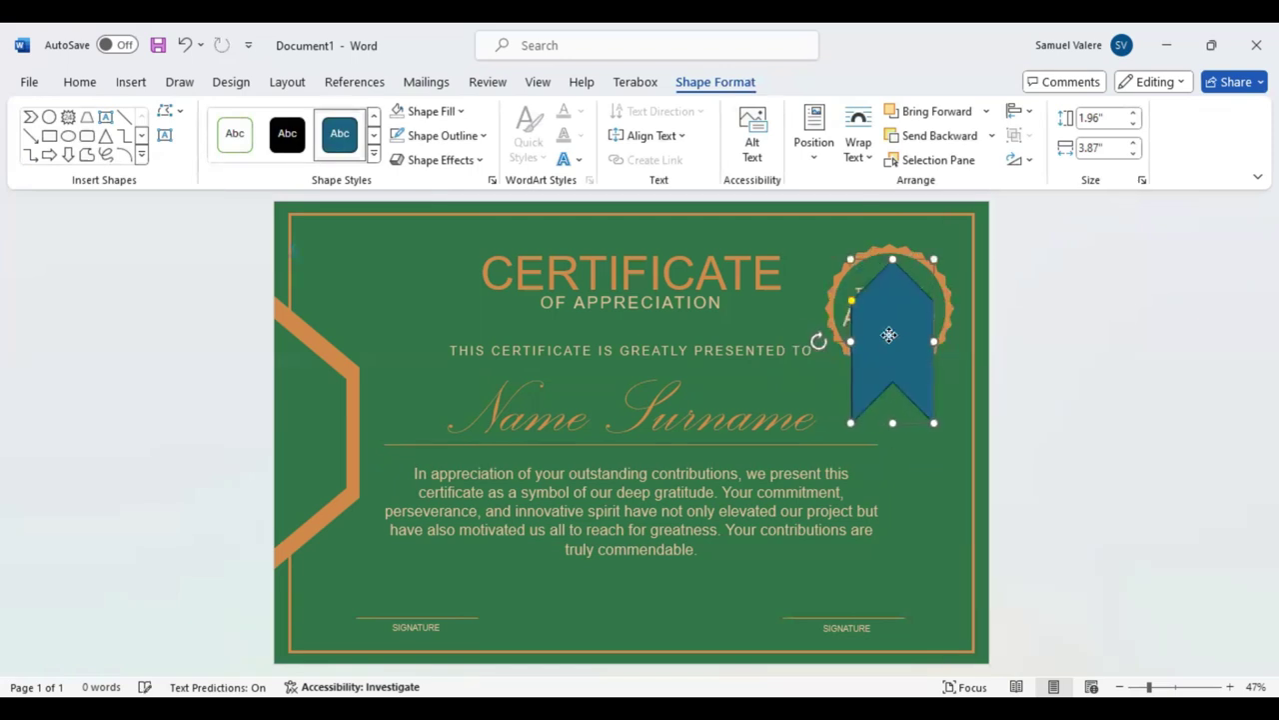
pyautogui.moveTo(893, 259); pyautogui.dragTo(893, 289)
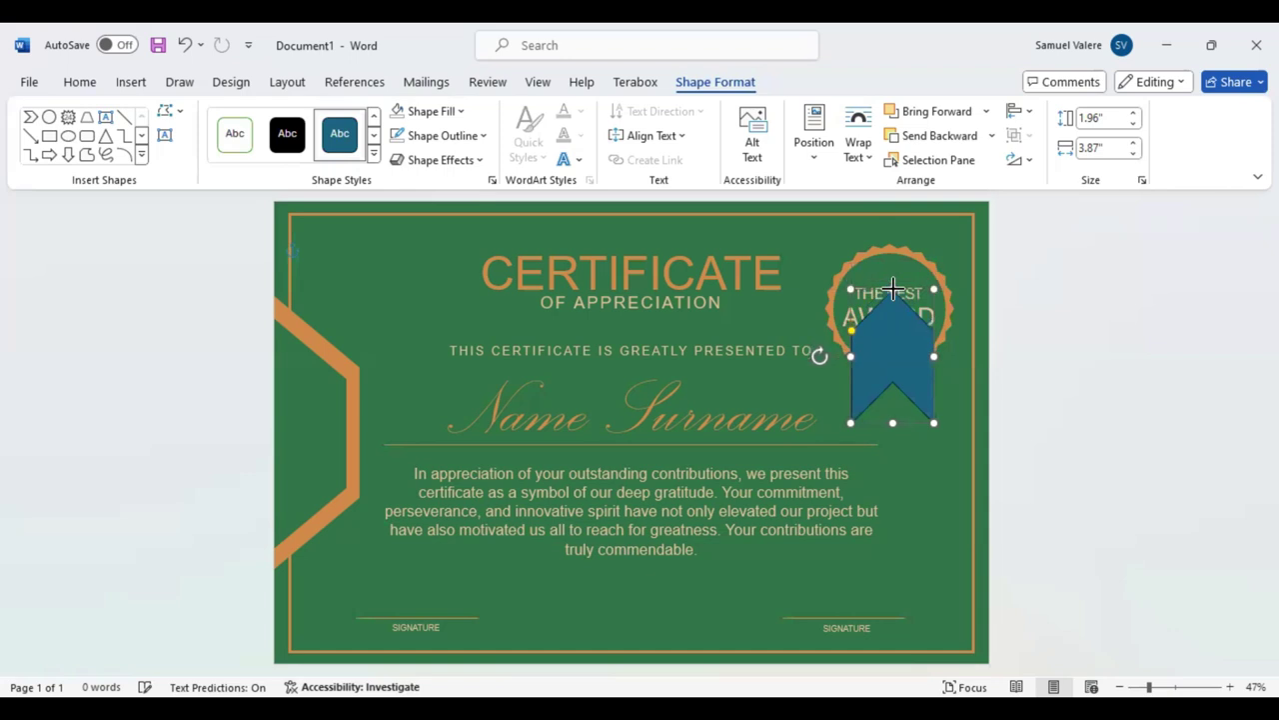
pyautogui.moveTo(896, 347); pyautogui.dragTo(897, 343)
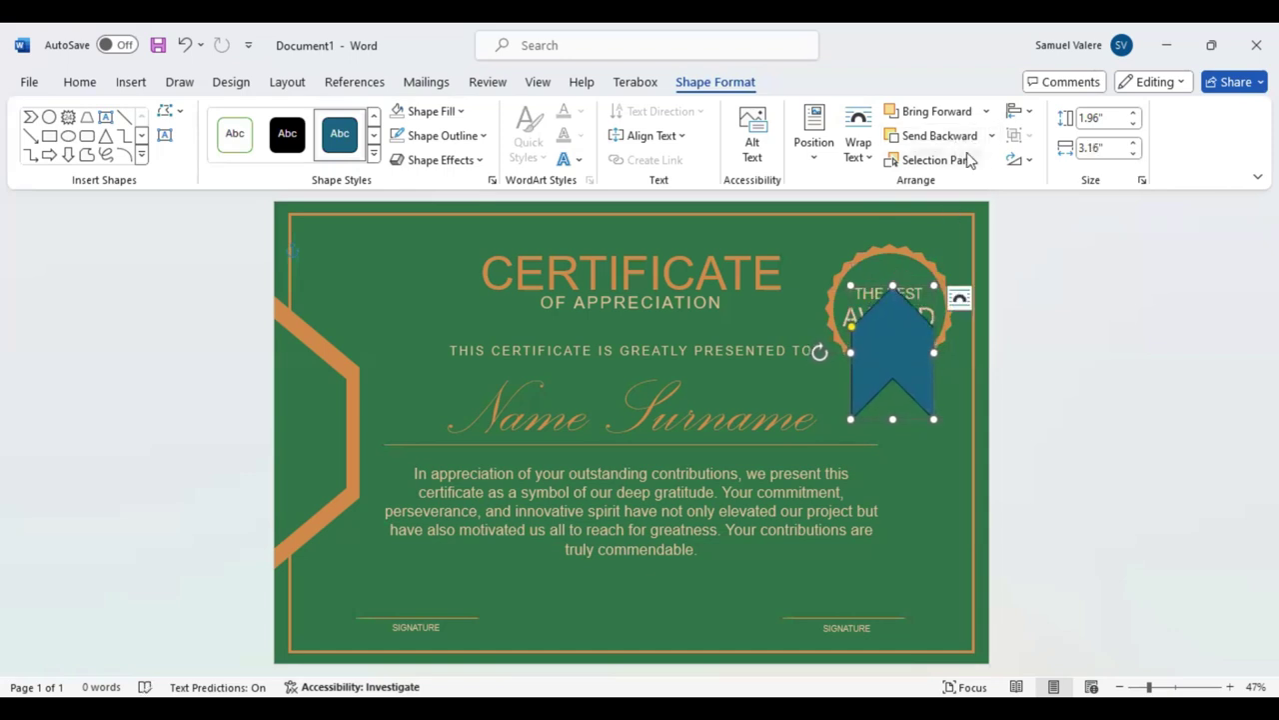
# Send the ribbon behind the orange circle and fill it Light Orange
pyautogui.click(937, 137)
pyautogui.click(937, 140)
pyautogui.click(935, 140)
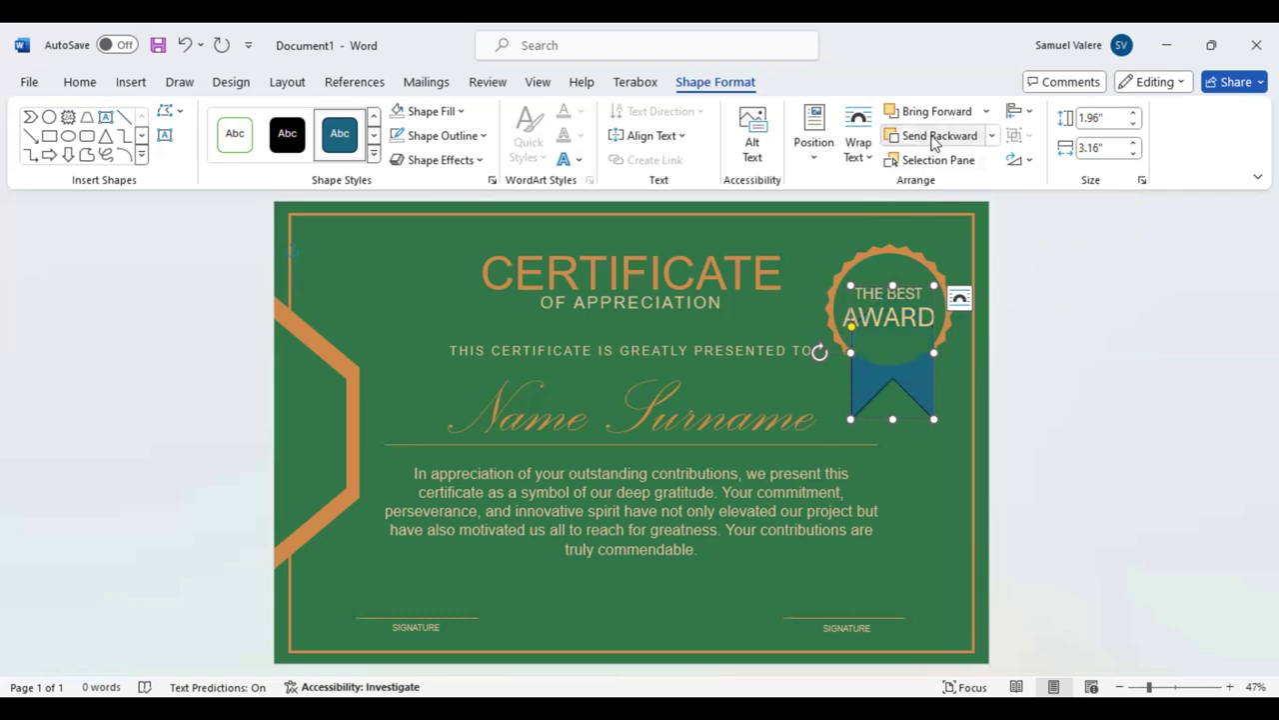
pyautogui.click(933, 139)
pyautogui.press('Down')
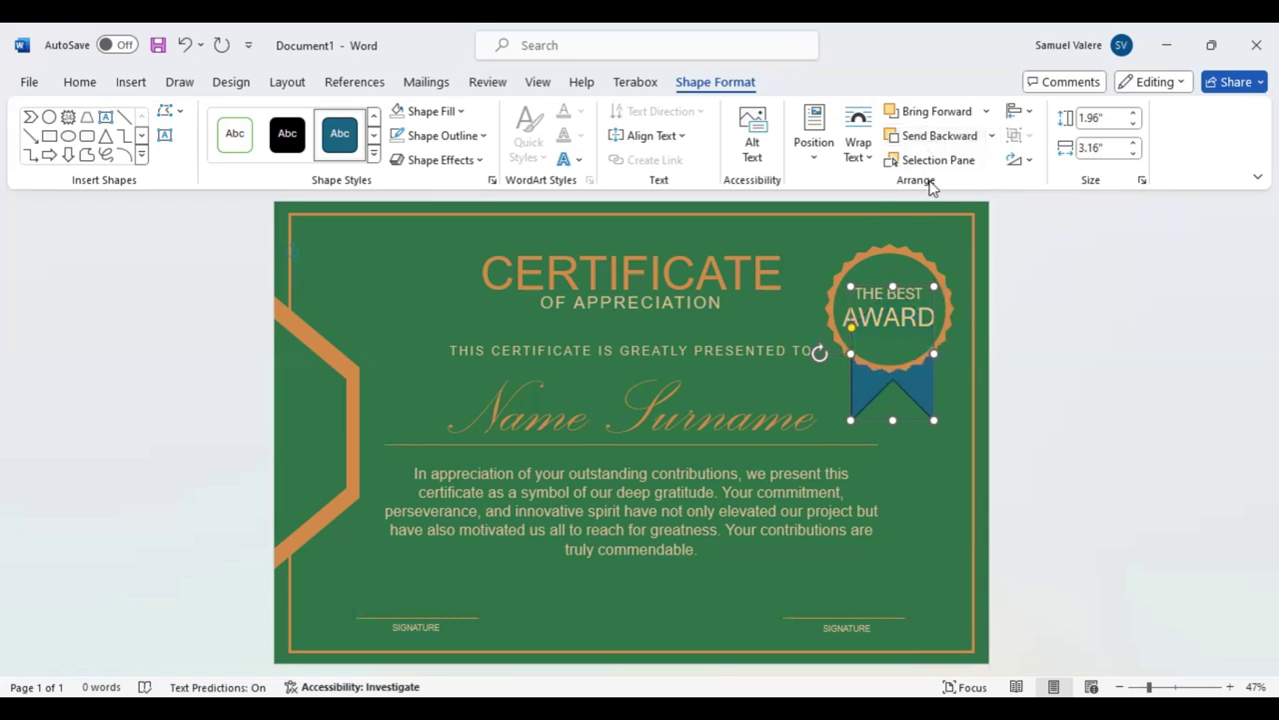
pyautogui.press('Down')
pyautogui.press('Down')
pyautogui.press('Down')
pyautogui.press('Down')
pyautogui.press('Down')
pyautogui.press('Down')
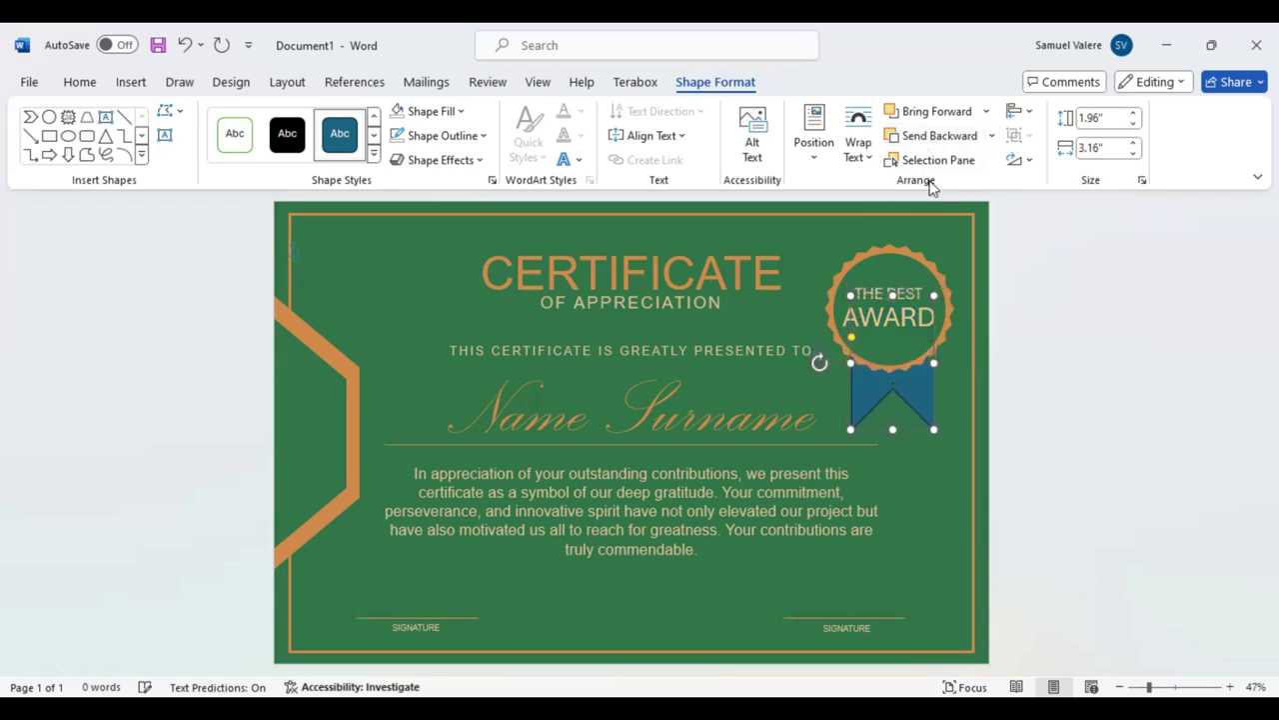
pyautogui.press('Left')
pyautogui.press('Left')
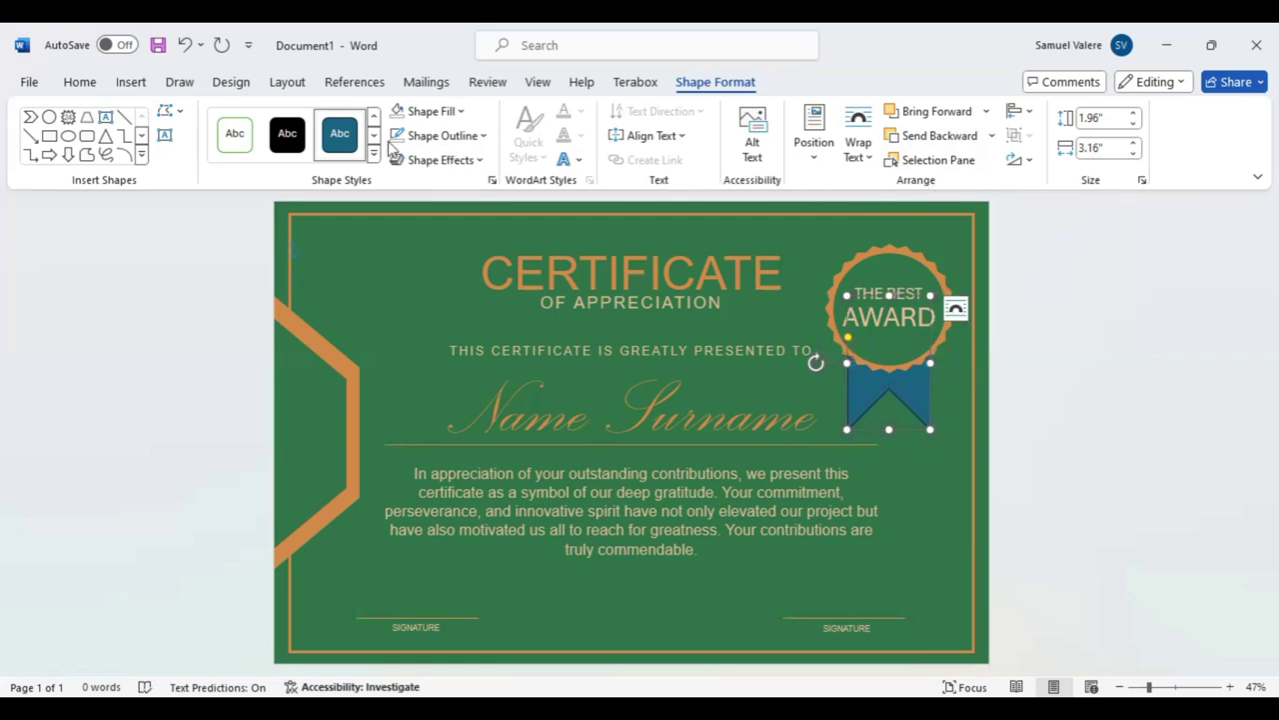
pyautogui.click(458, 111)
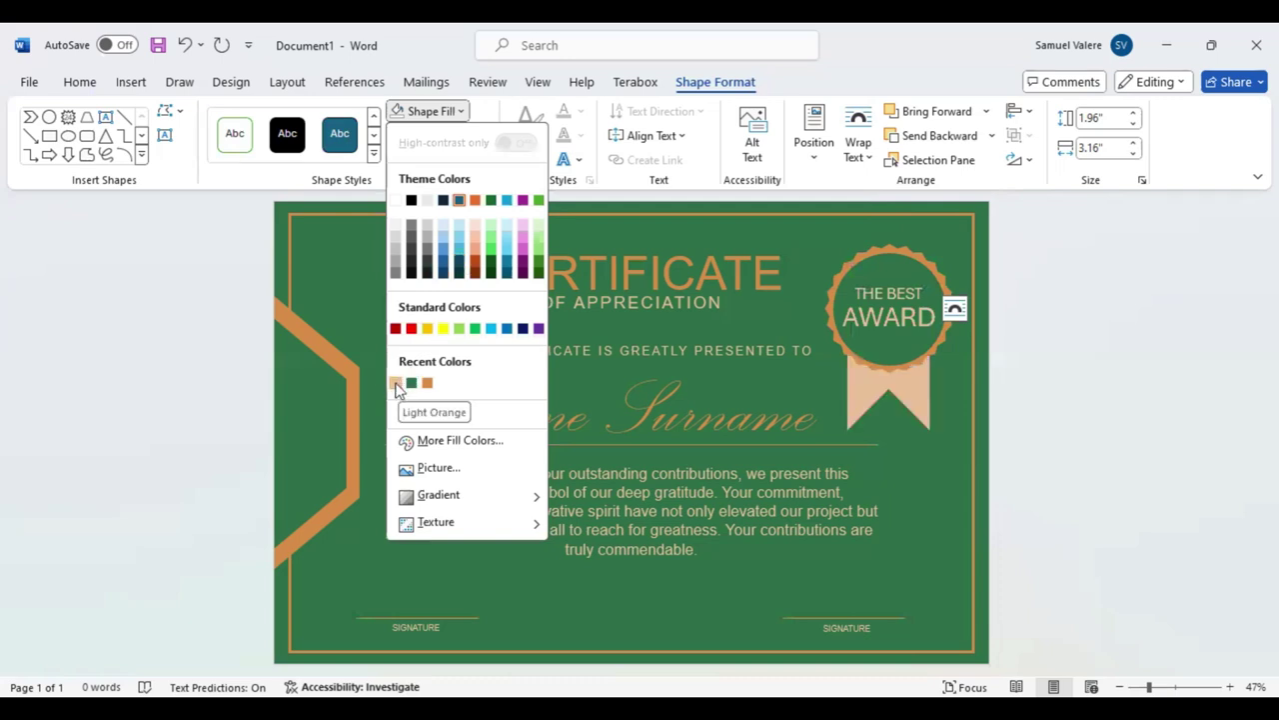
pyautogui.click(396, 384)
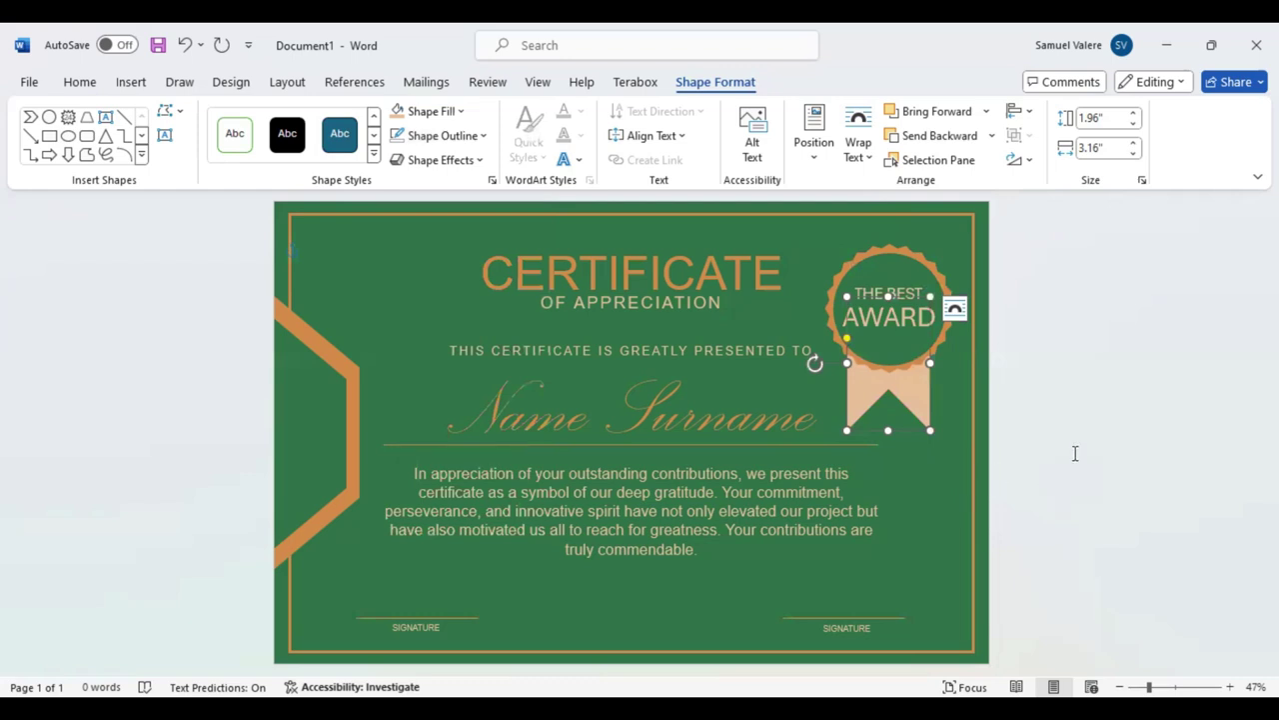
pyautogui.press('Up')
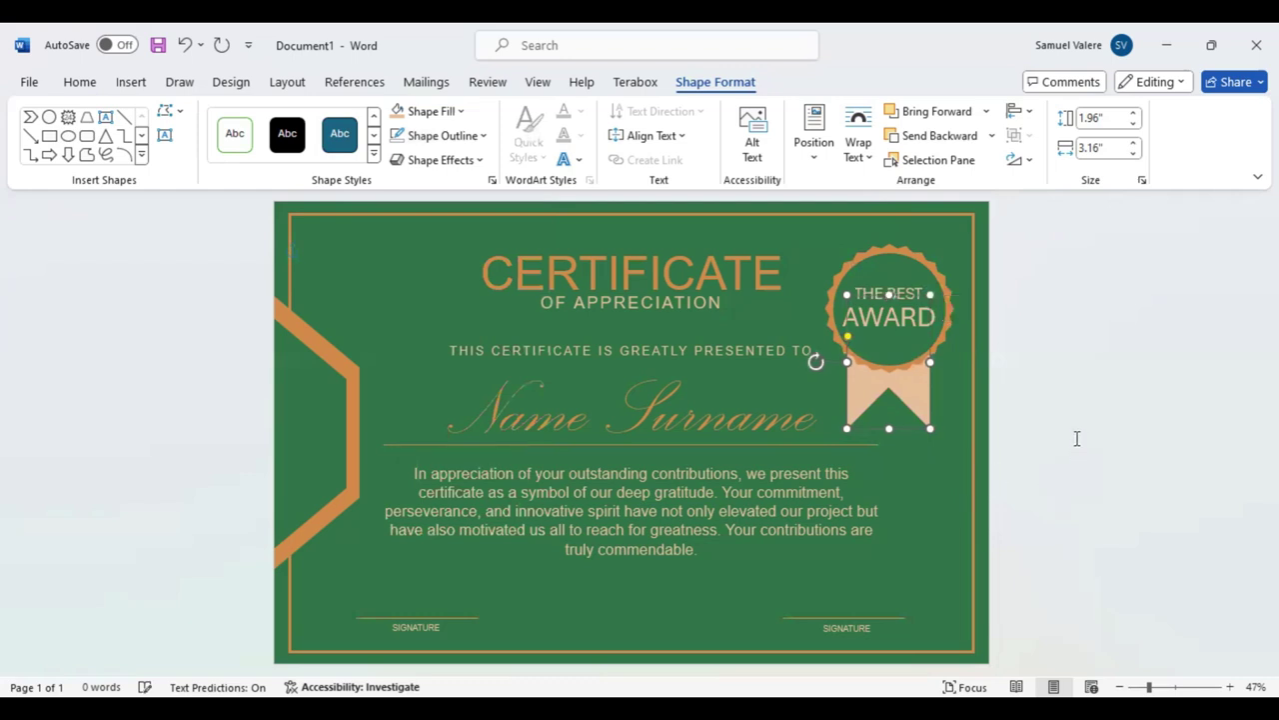
pyautogui.press('Up')
pyautogui.press('Up')
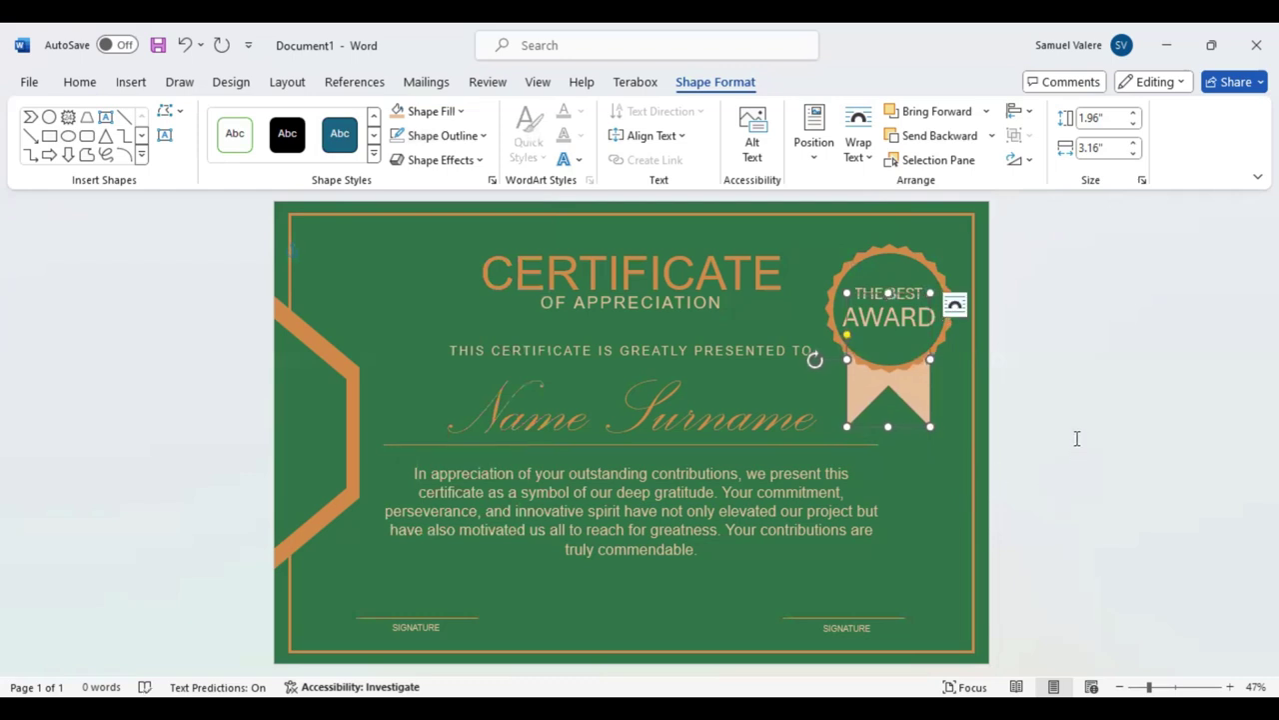